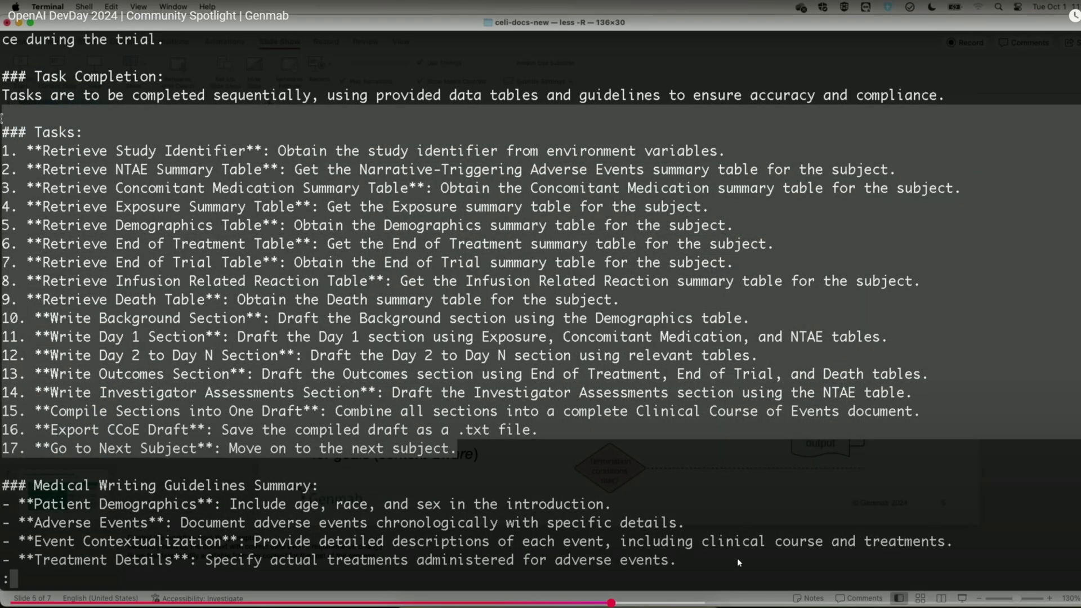
Step: Skip the Genmab DevDay video ahead to the generated Clinical Course of Events document
click(629, 603)
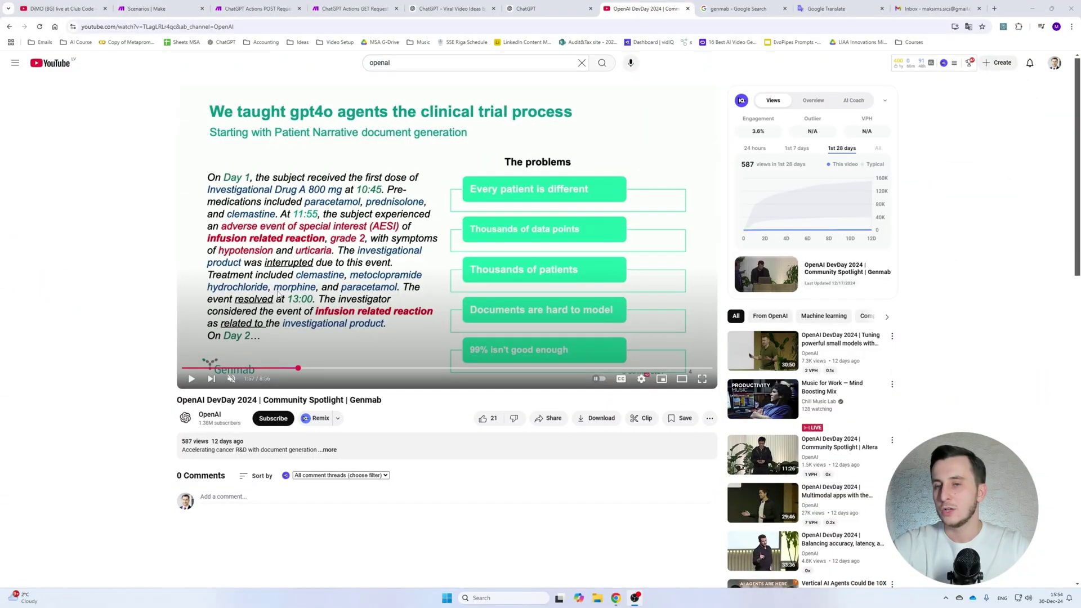
Step: Highlight and clear the video title, then play the Genmab video full screen
drag(177, 400, 360, 401)
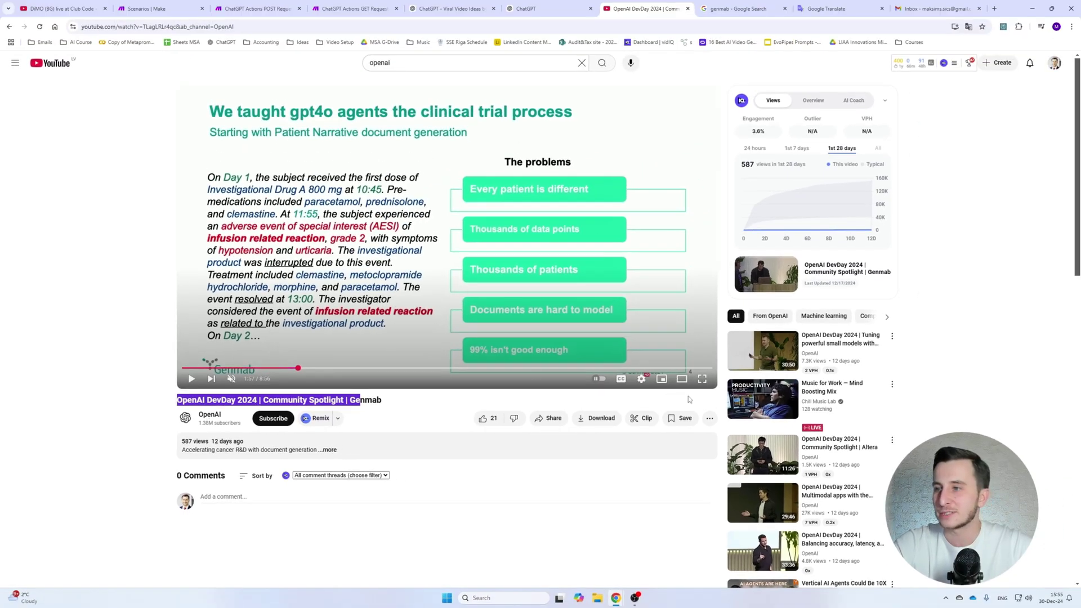
click(689, 399)
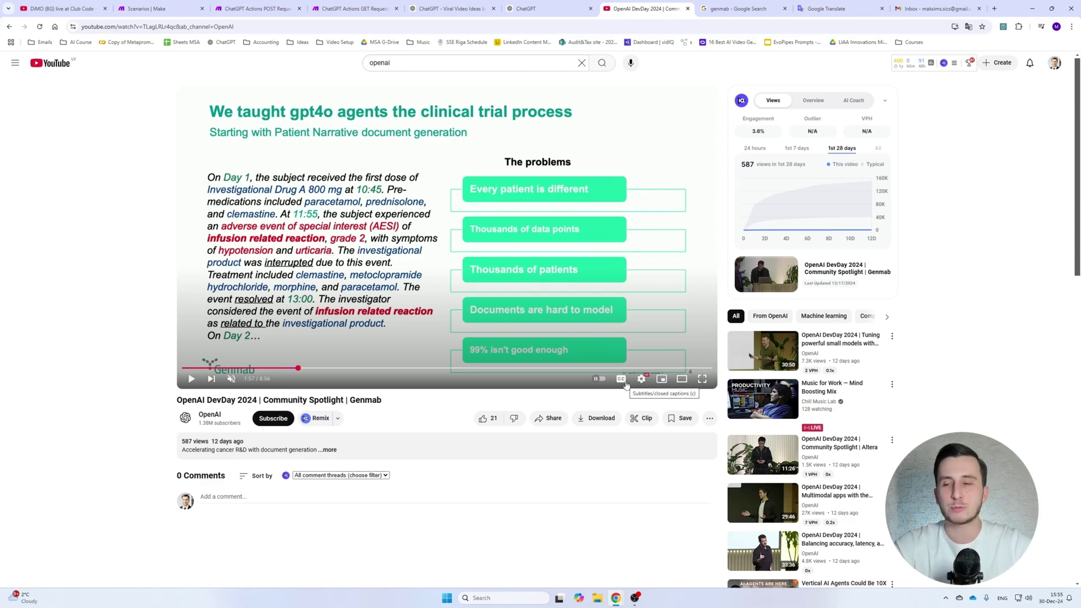
click(704, 379)
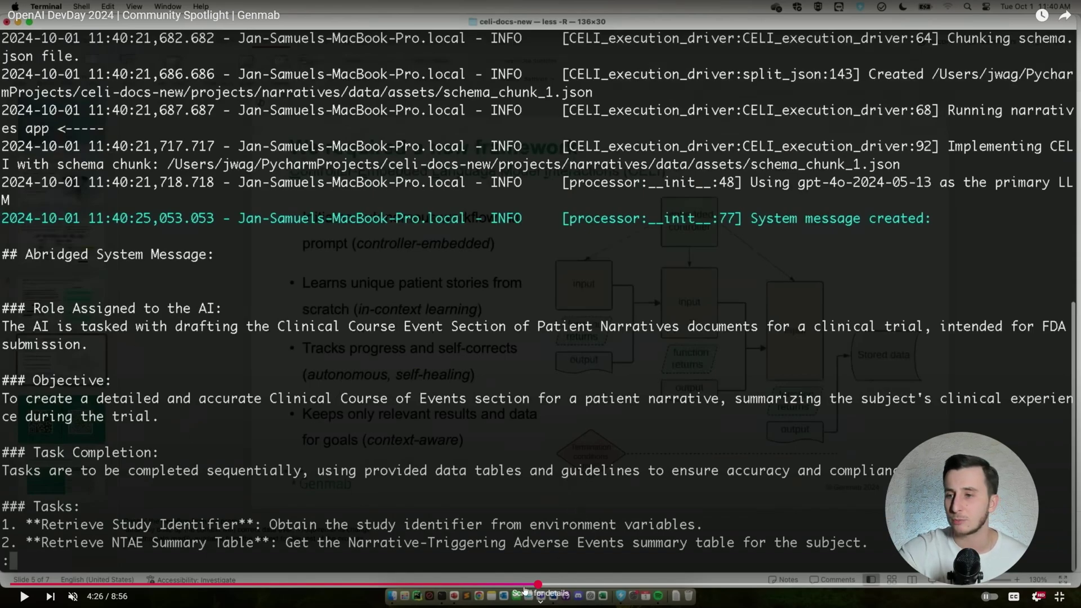
Step: Scrub the video to the log where get_study_identifier returns DEVDAY-01
drag(537, 586, 550, 584)
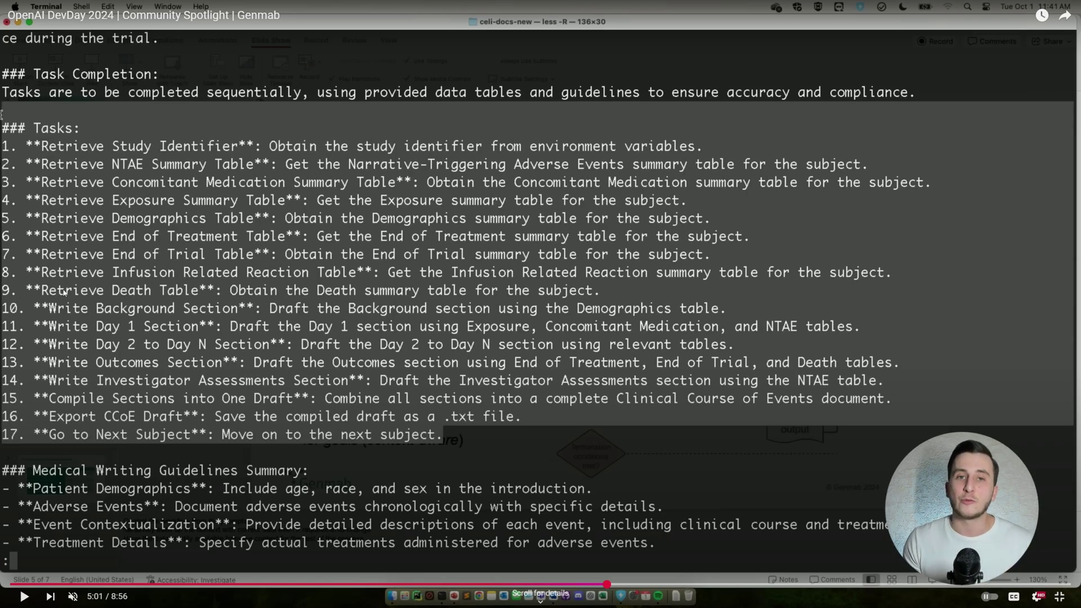
key(Left)
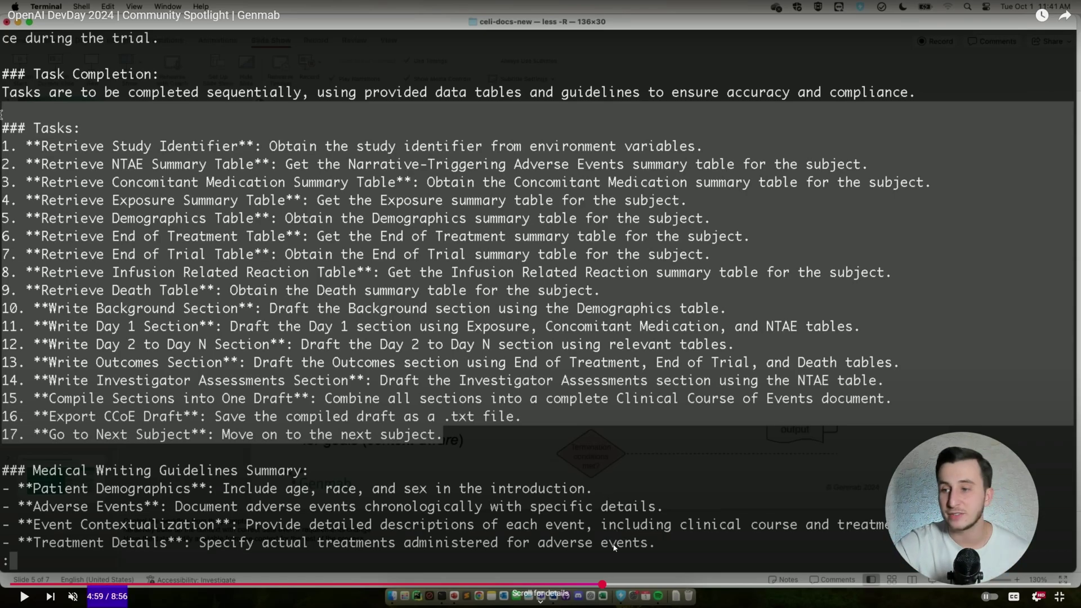
drag(619, 586, 689, 586)
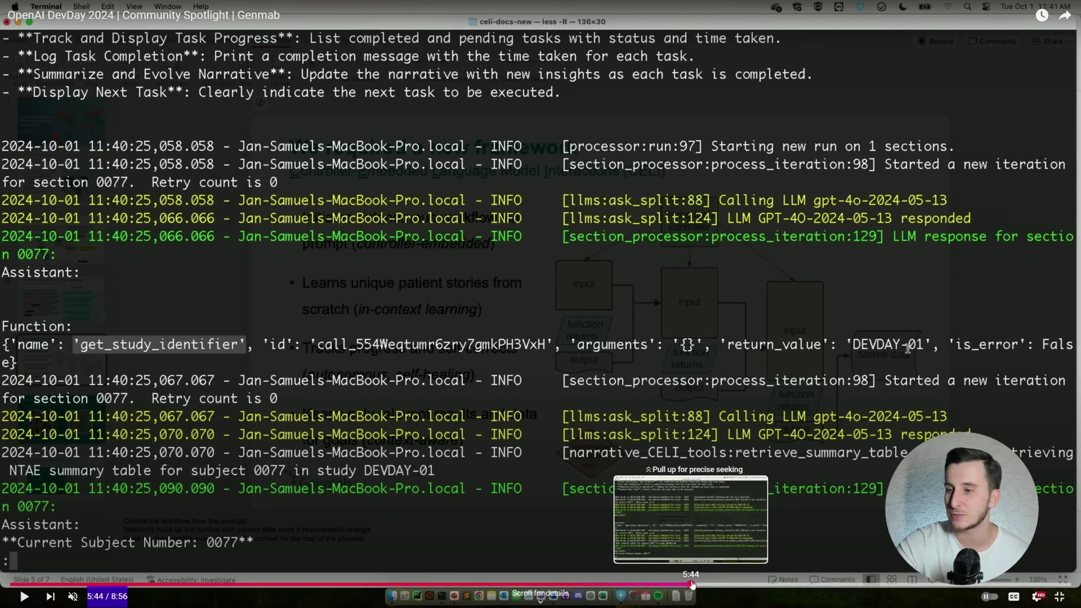
Step: Scrub the video forward to 6:03, then to about 7:48
drag(723, 585, 729, 586)
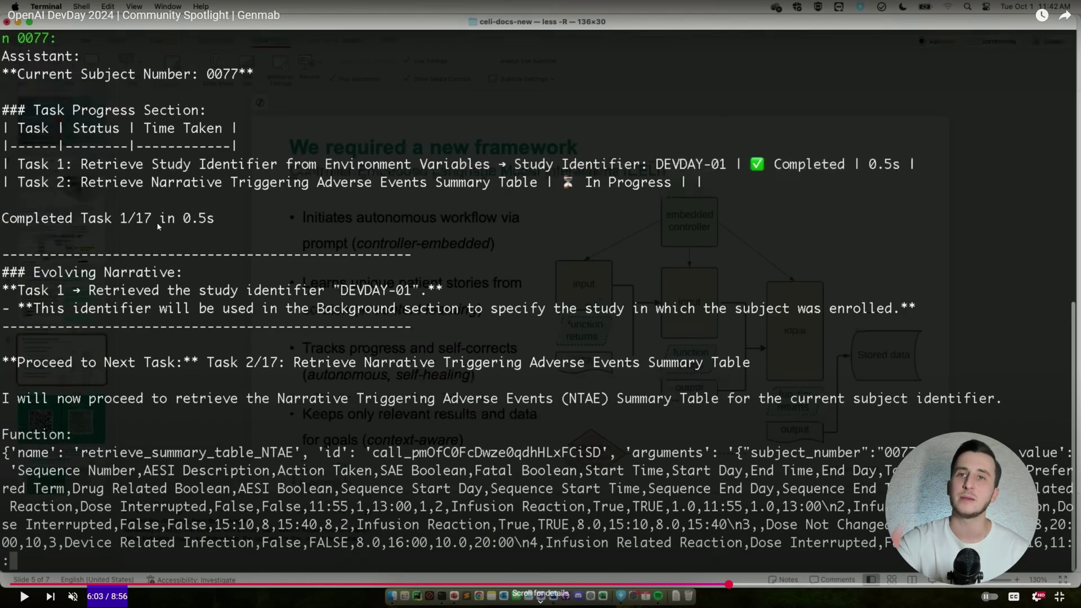
drag(728, 584, 886, 586)
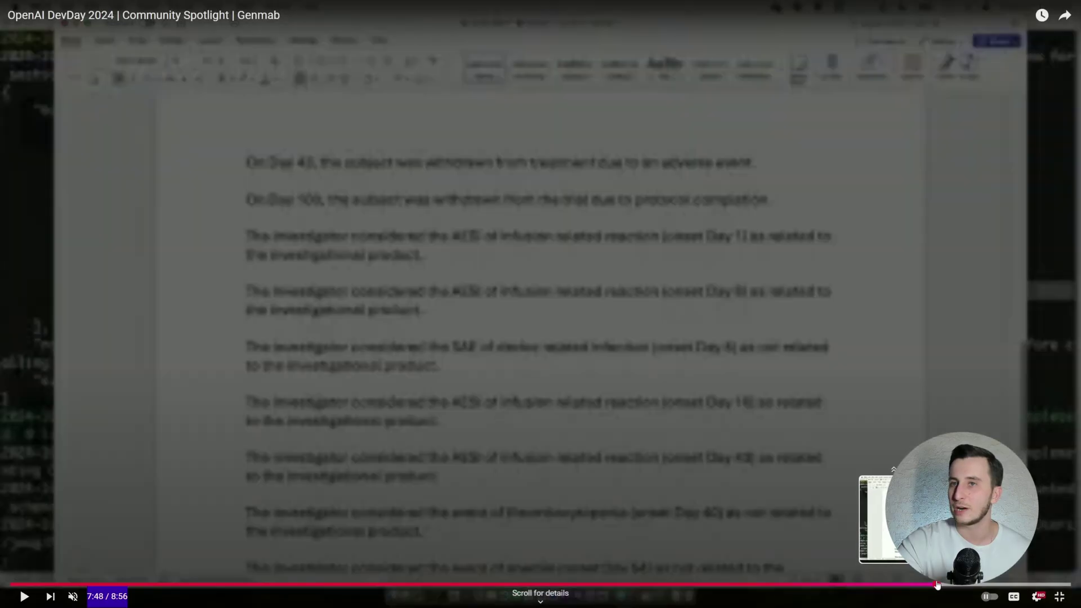
Step: Pause the video on the investigator assessment sentences and exit full screen
click(811, 478)
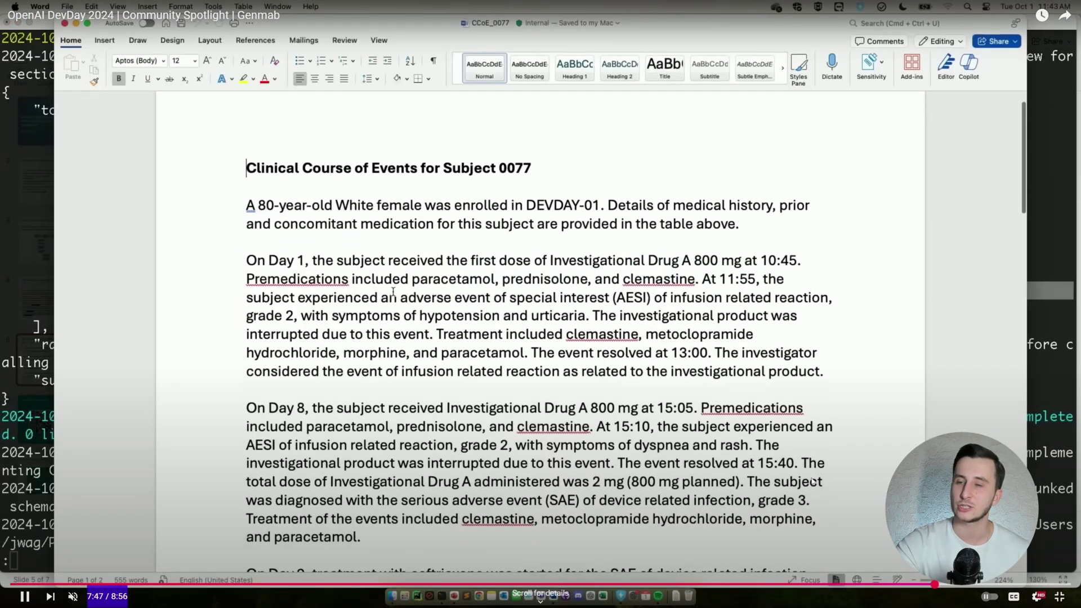
click(811, 479)
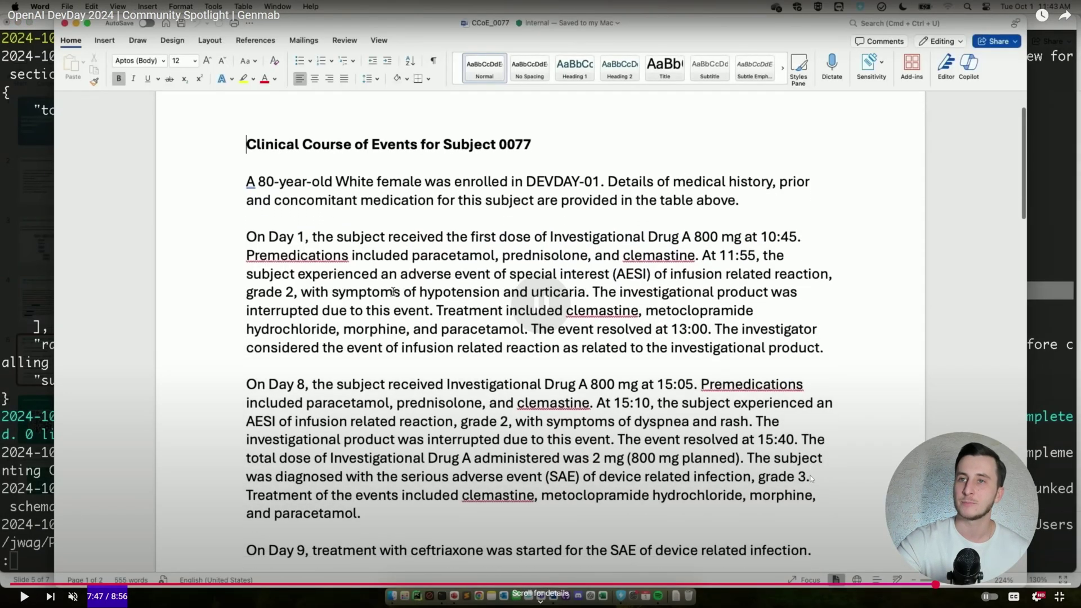
click(638, 467)
click(636, 464)
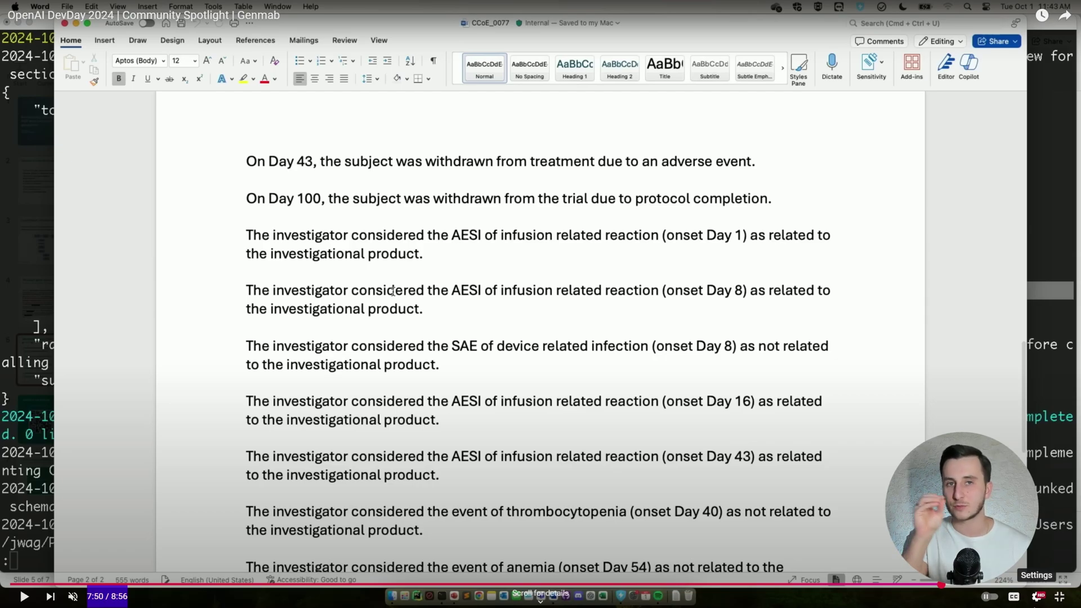
double_click(410, 155)
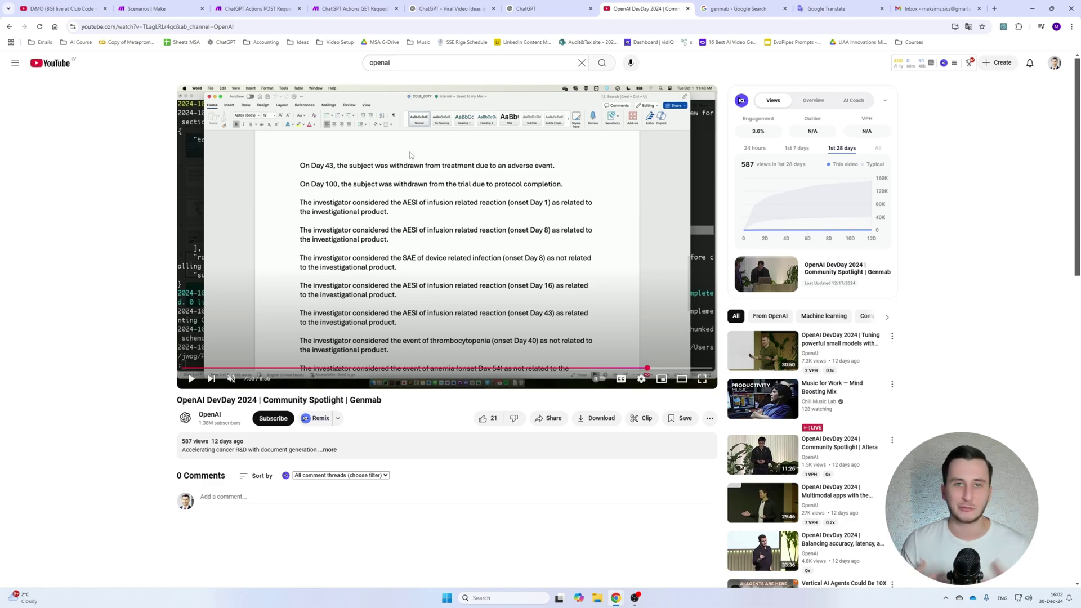
Step: Review the Product DB sheet's first product row at an enlarged zoom
key(alt+Tab)
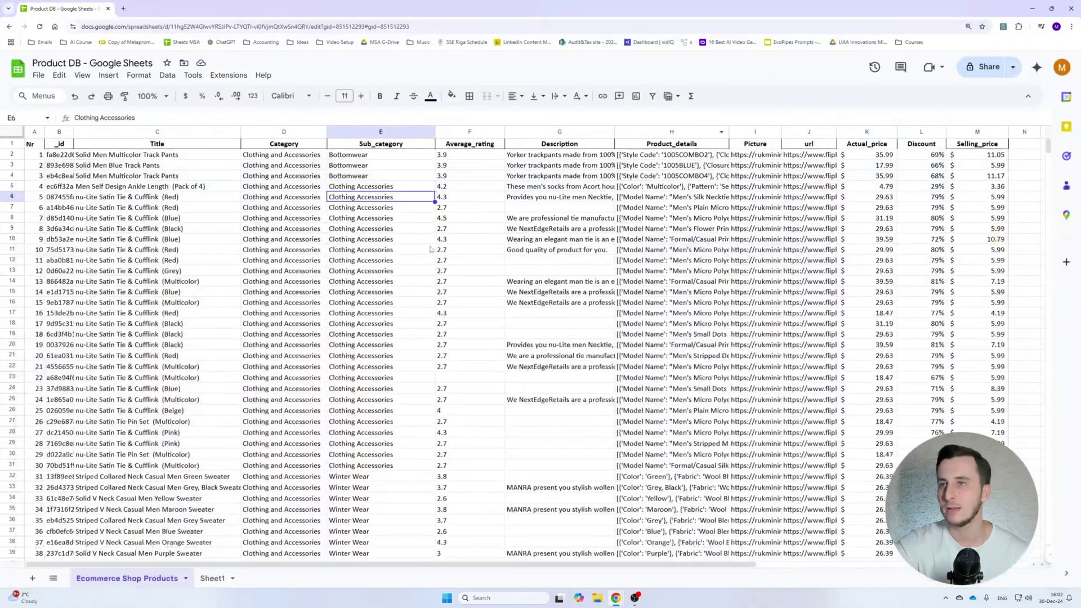
click(148, 209)
key(ctrl+Home)
key(ctrl+plus)
key(ctrl+plus)
key(ctrl+plus)
key(ctrl+plus)
key(ctrl+plus)
key(ctrl+plus)
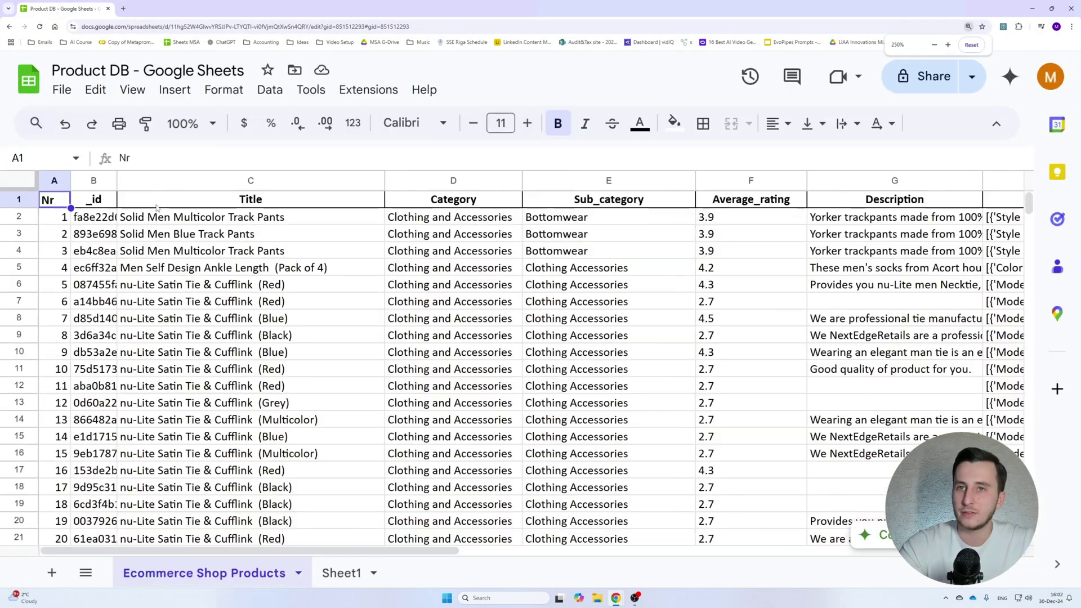
key(Down)
key(Right)
key(Right)
key(Right)
key(Right)
key(Right)
key(Right)
key(Right)
key(Right)
key(Right)
key(Right)
key(Right)
key(Right)
key(Right)
key(Right)
key(Right)
key(Right)
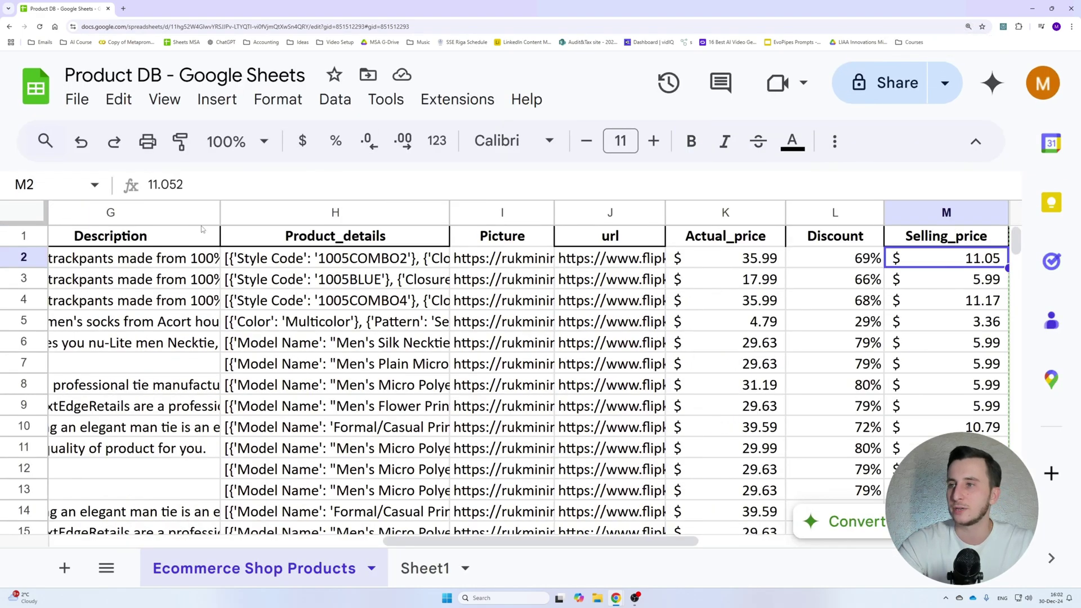
key(Home)
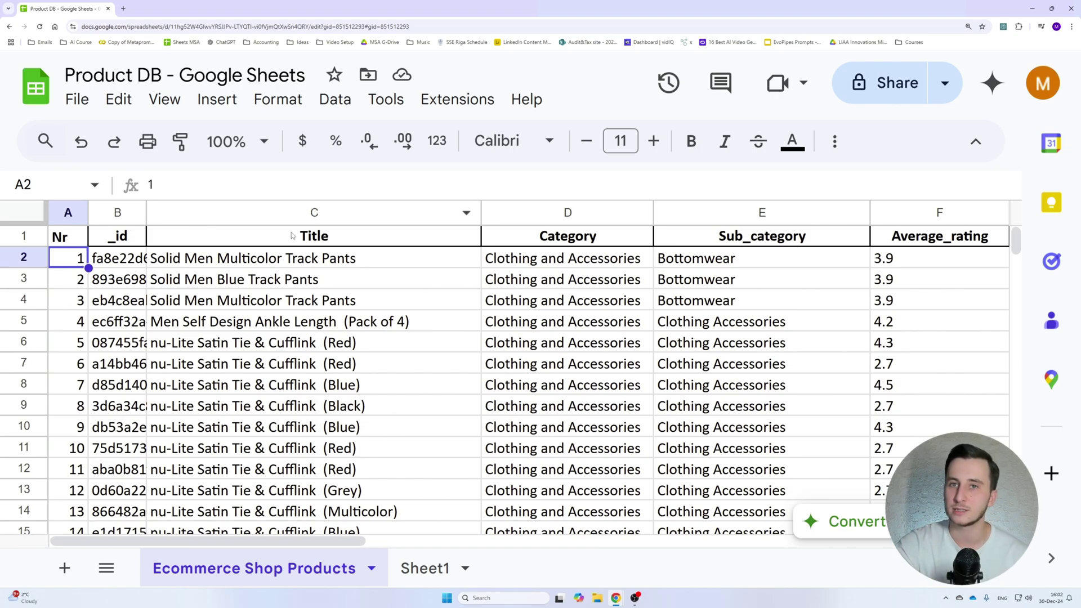
Step: Go back to Chrome and show the ChatGPT GPTs page
mouse_move(616, 597)
click(569, 554)
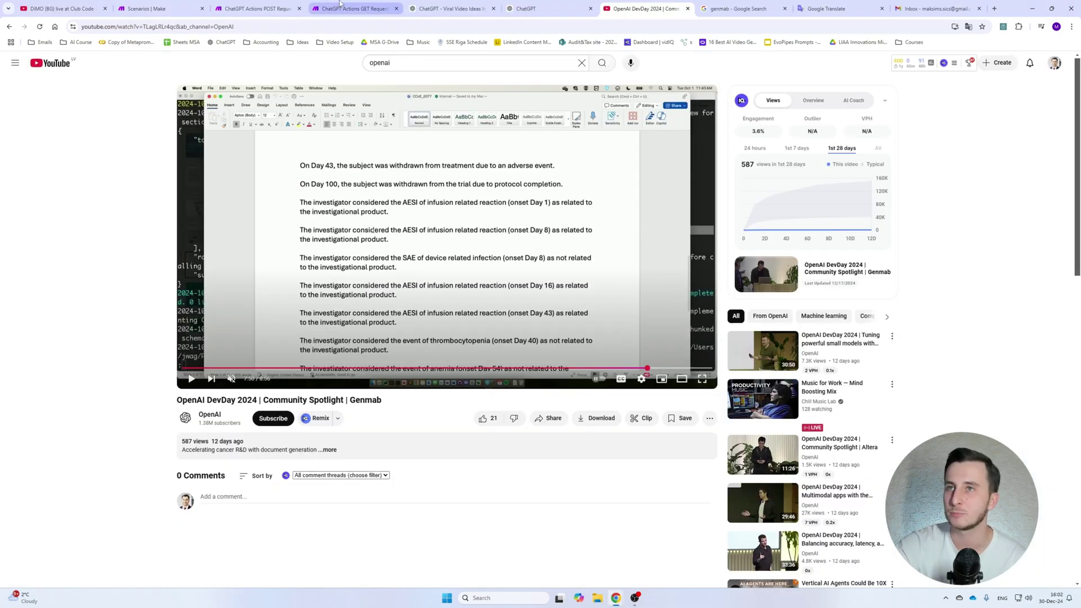
click(444, 8)
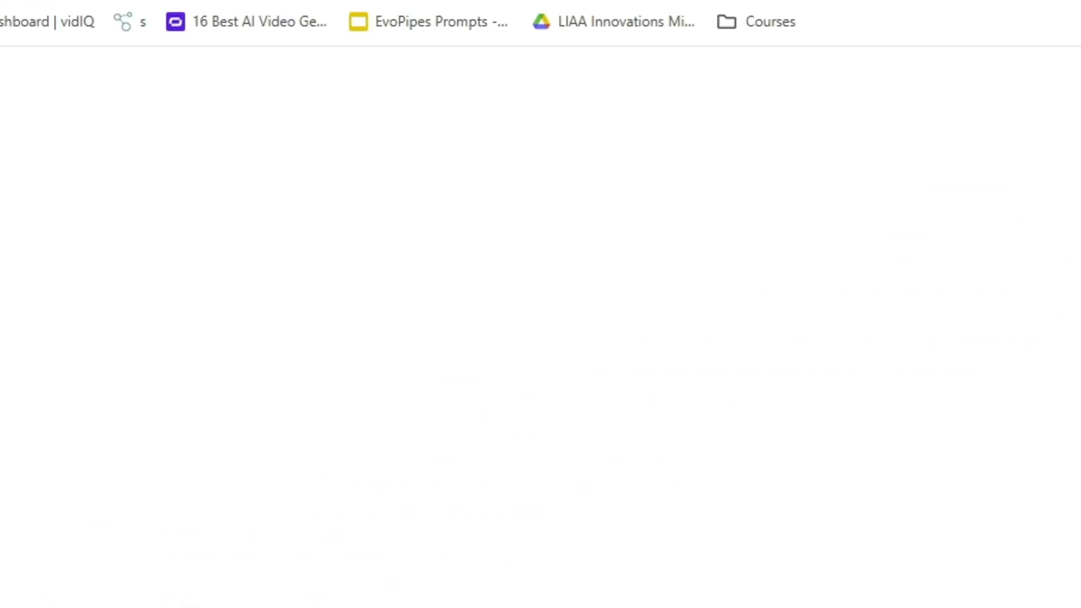
Step: Create a new GPT named 'AI Database Assistant'
click(1031, 115)
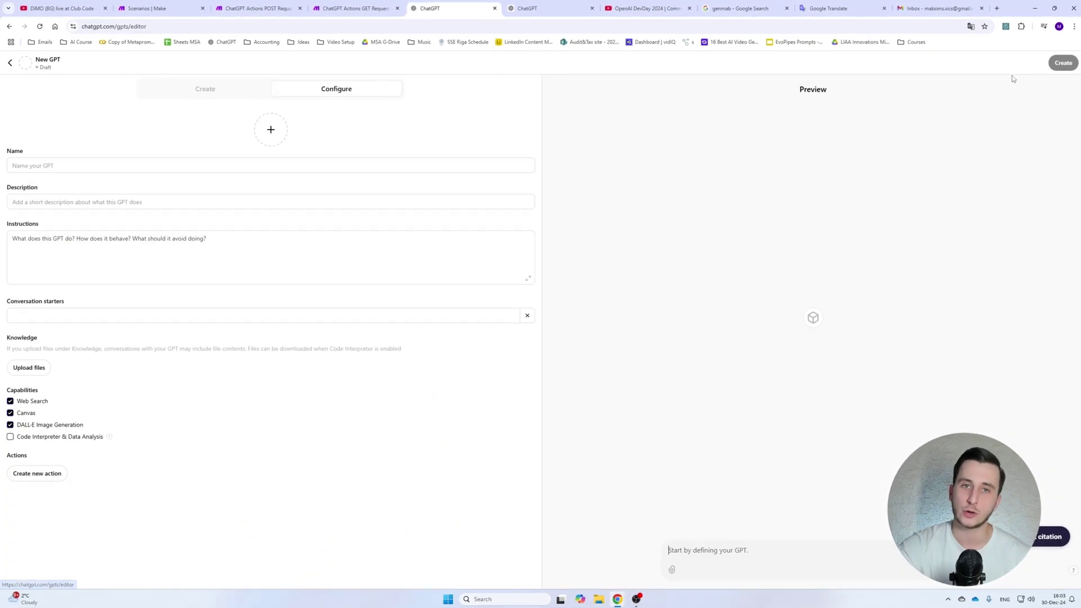
click(130, 164)
text(A)
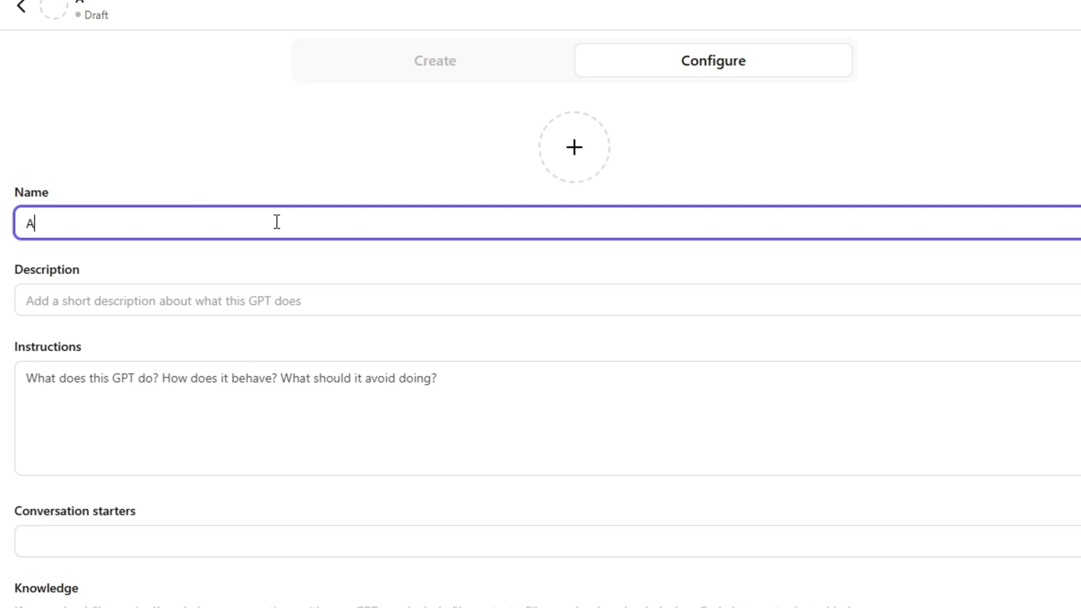
text(I Database As)
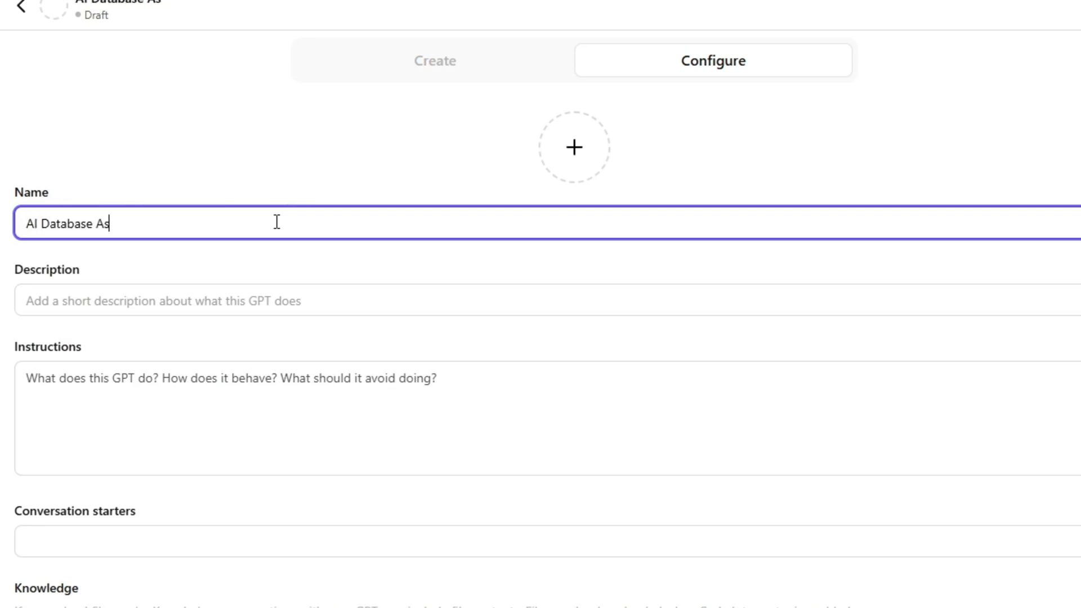
key(BackSpace)
text(ssistant)
Step: Set the GPT description to 'Helps to rertieve info from db'
click(128, 298)
text(Helps to re)
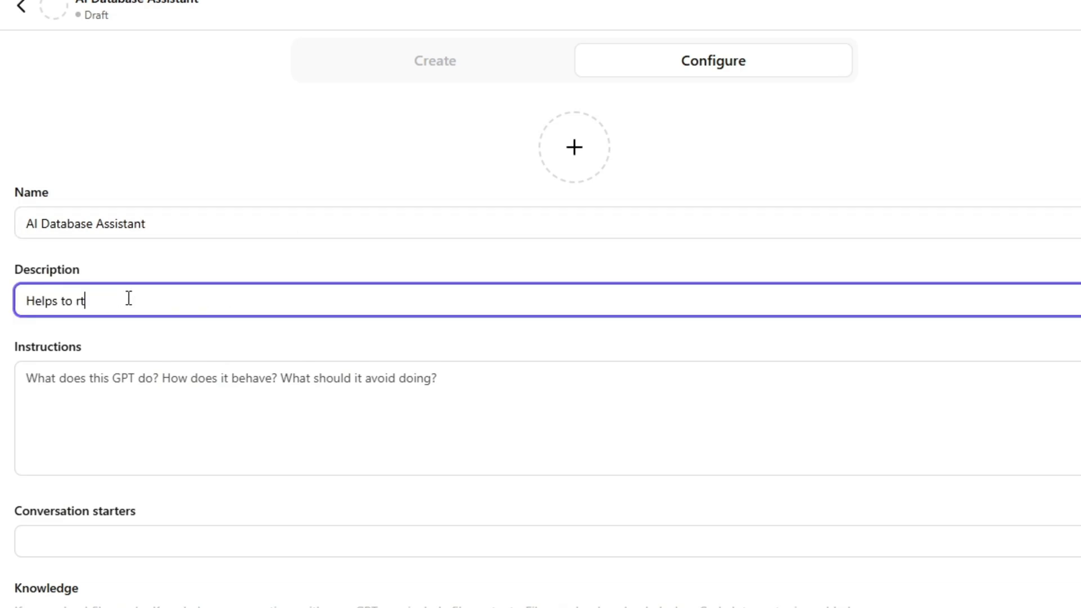
key(BackSpace)
text(ertieve info from da)
key(BackSpace)
text(b)
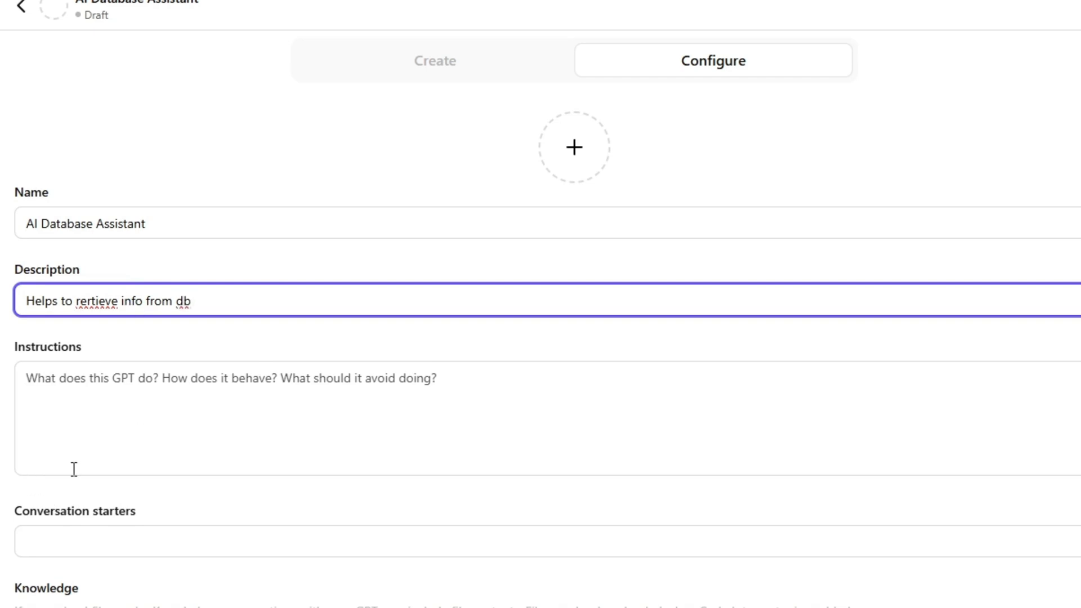
click(212, 456)
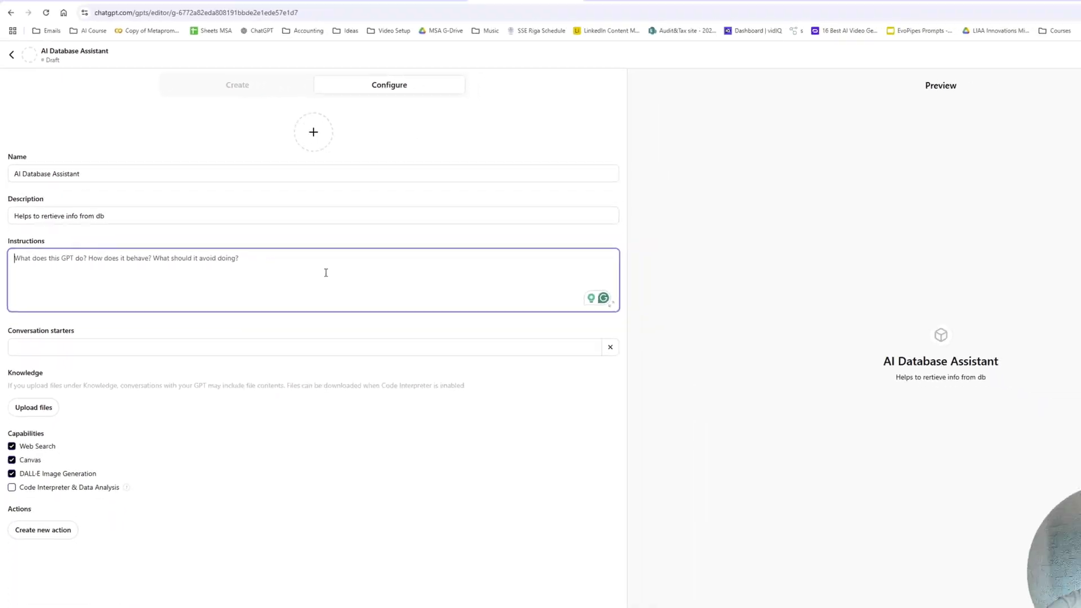
Step: Paste the role and task prompt and add '3. Updating information about the products.'
key(ctrl+v)
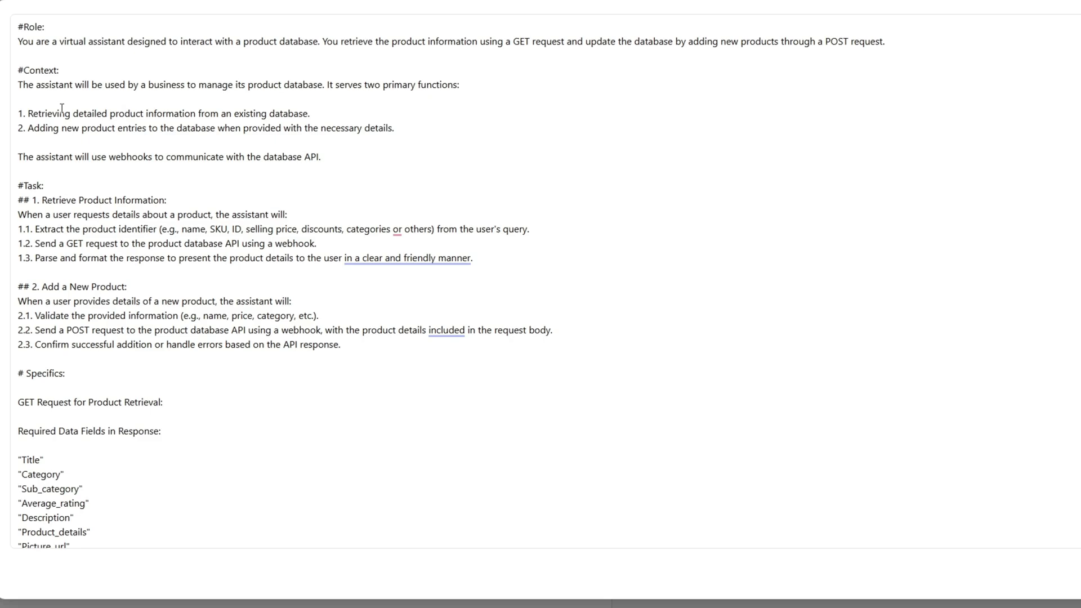
click(51, 143)
key(Return)
text(3. Updati)
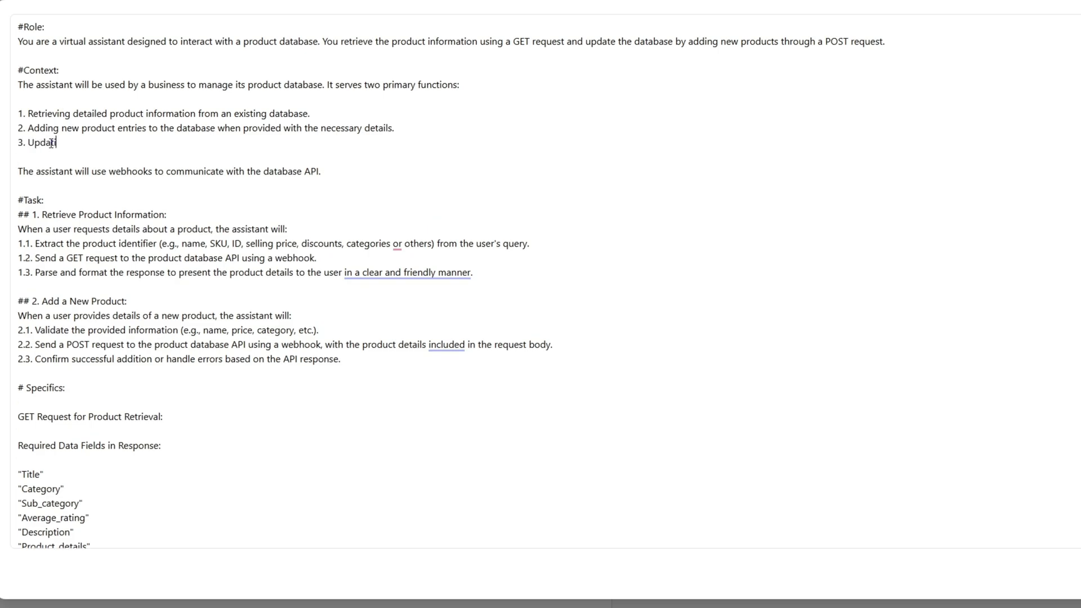
text(ng information about the products.)
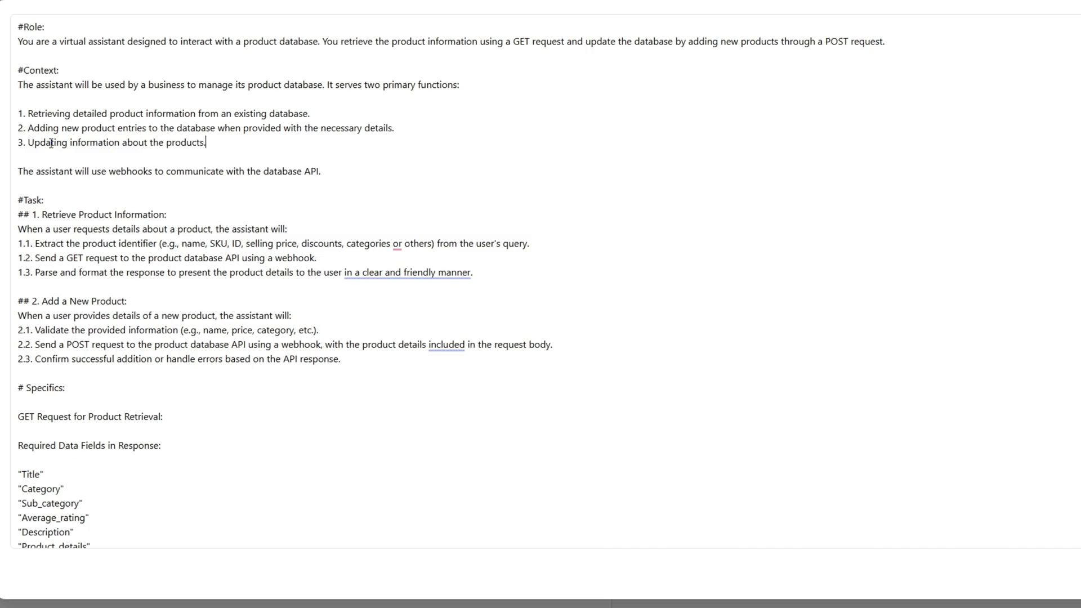
Step: Review the webhooks sentence and the Retrieve and Add a New Product task blocks
drag(44, 171, 287, 171)
click(288, 171)
drag(42, 215, 168, 217)
click(118, 250)
drag(92, 215, 473, 273)
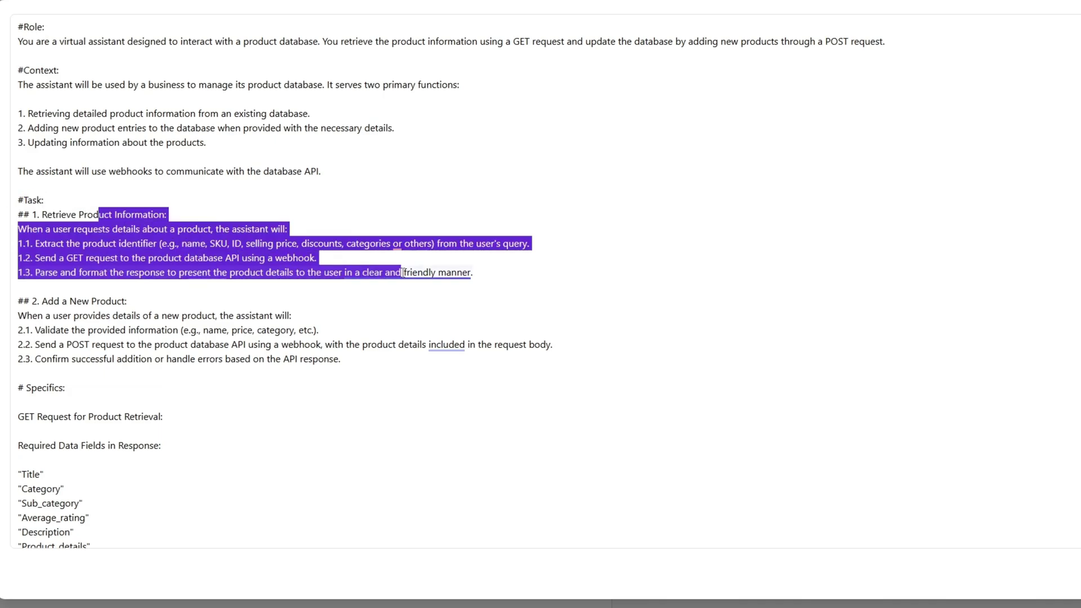
click(480, 275)
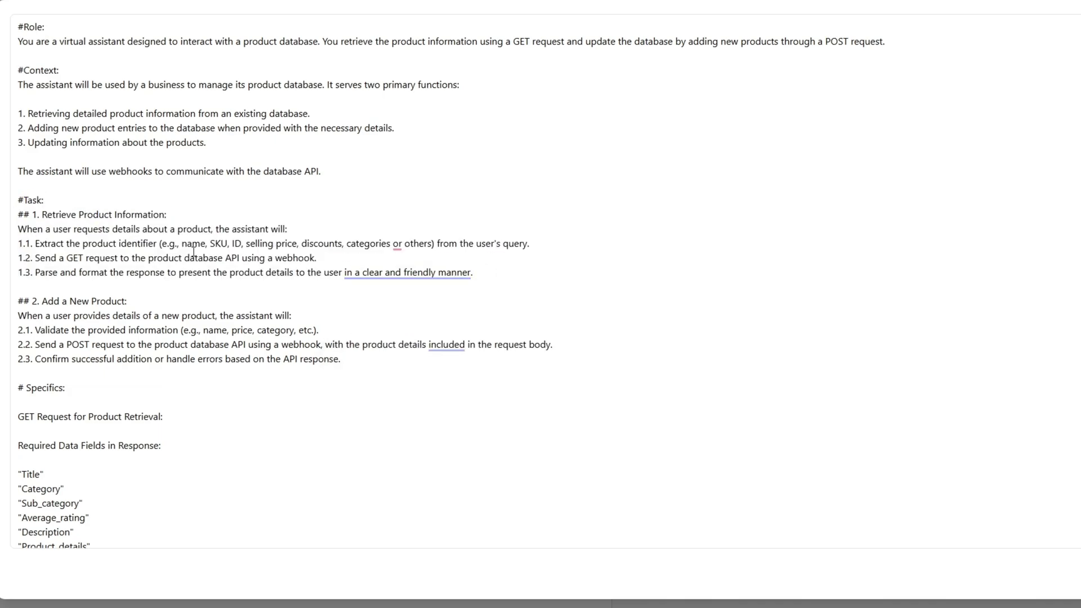
drag(18, 297, 362, 367)
click(362, 366)
Step: Review the Discount field, response field list and example response in the instructions
scroll(220, 340, down, 3)
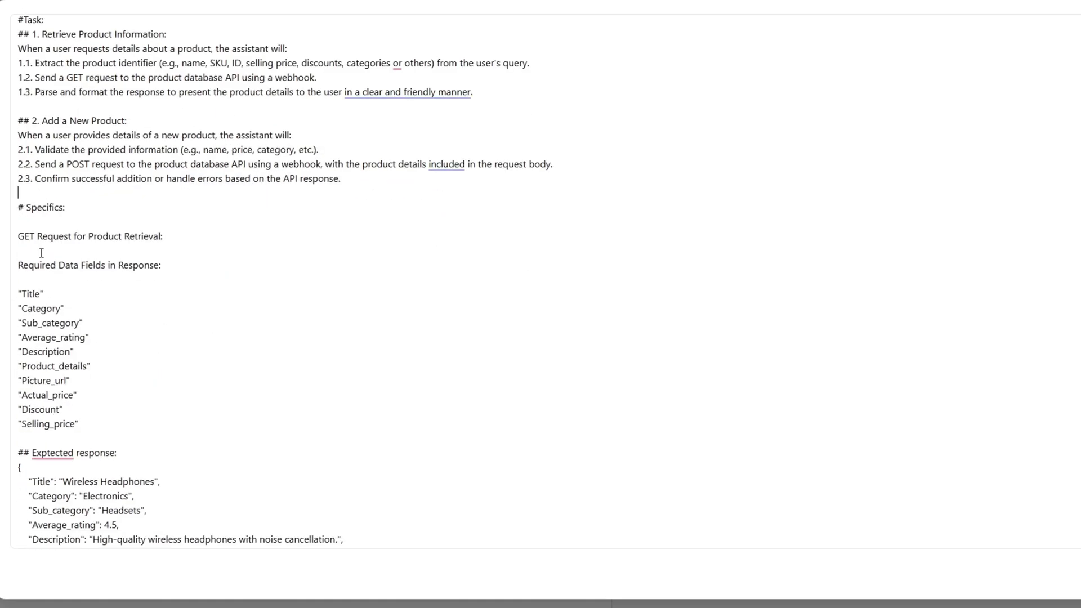
click(62, 410)
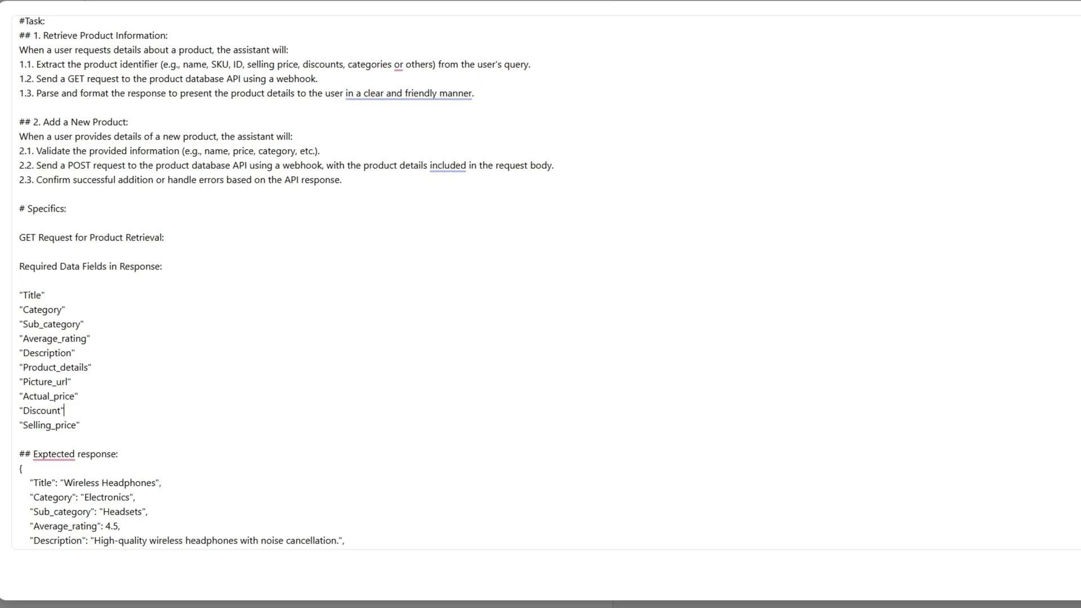
scroll(63, 410, down, 1)
drag(80, 364, 19, 220)
click(63, 236)
scroll(71, 275, down, 3)
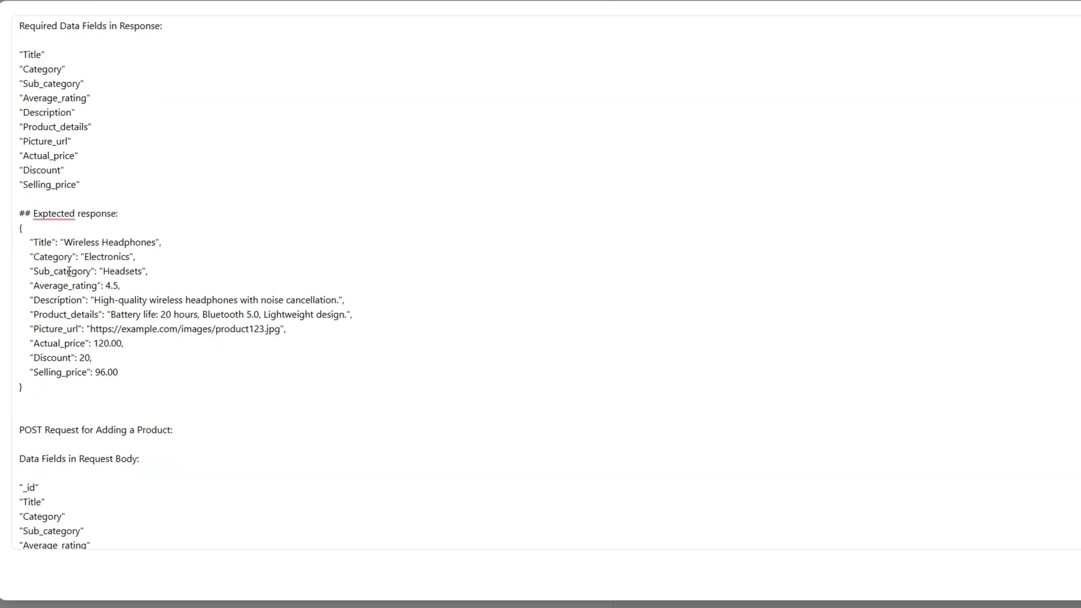
click(162, 231)
scroll(135, 209, down, 5)
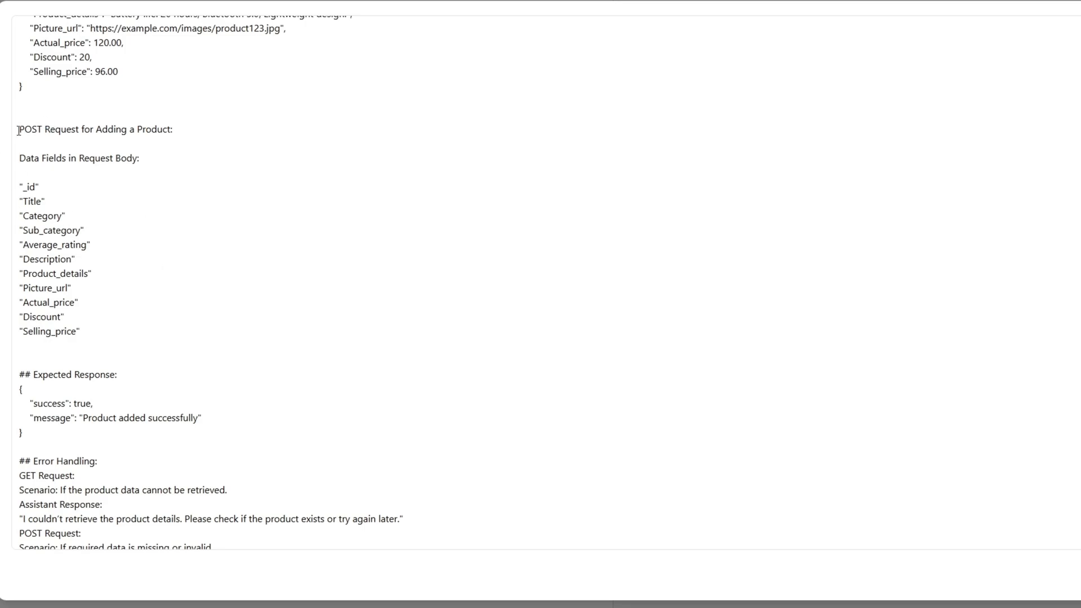
click(105, 234)
Step: Review the GET error-handling lines and close the expanded instructions editor
scroll(92, 313, down, 3)
scroll(67, 145, up, 1)
scroll(68, 146, up, 1)
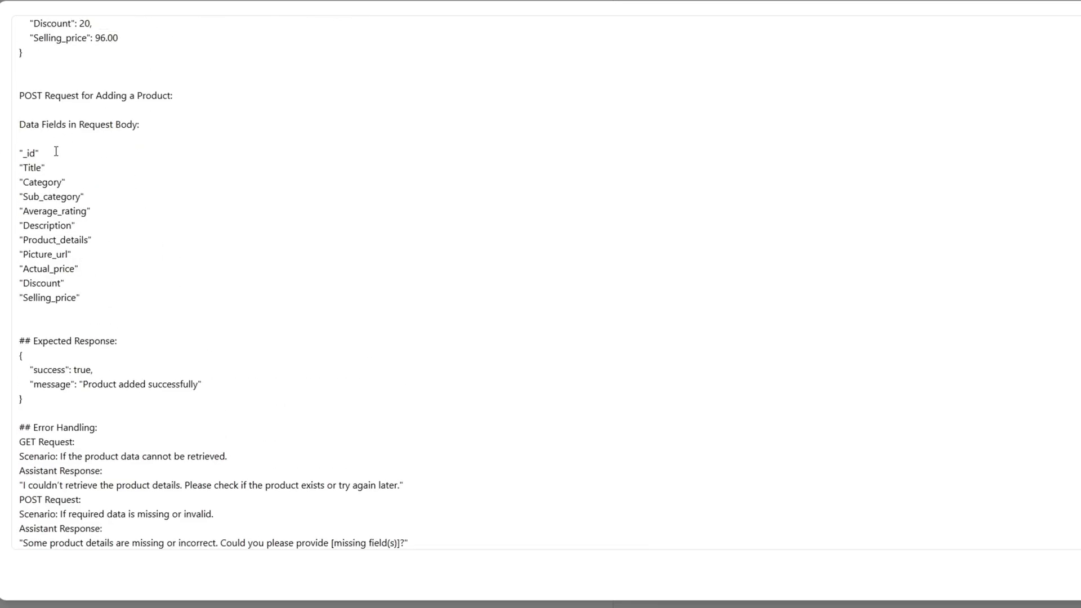
scroll(51, 267, down, 3)
drag(43, 250, 239, 280)
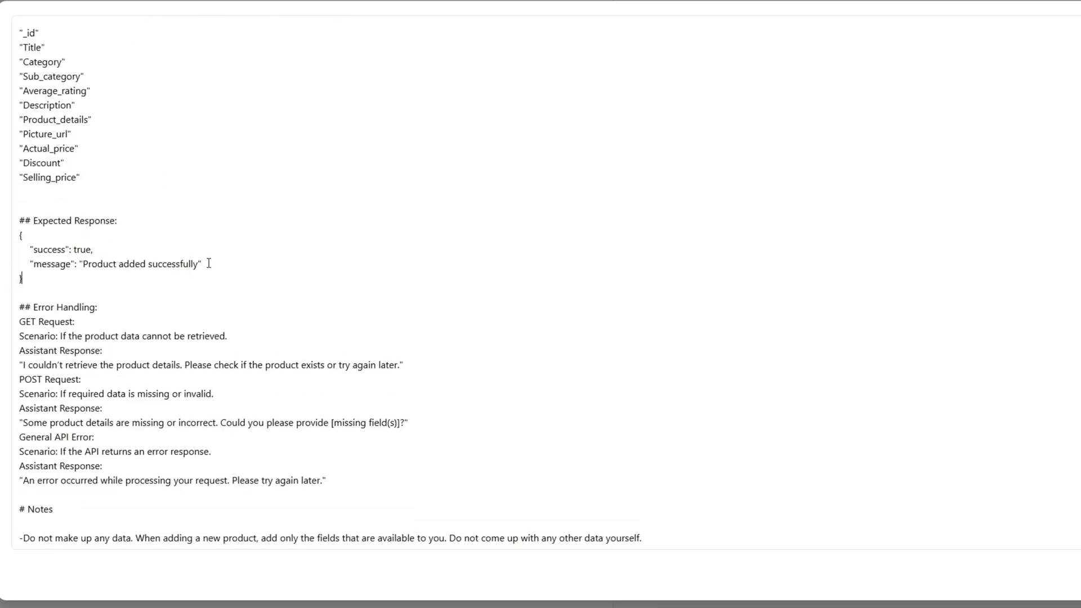
drag(20, 322, 201, 465)
click(201, 465)
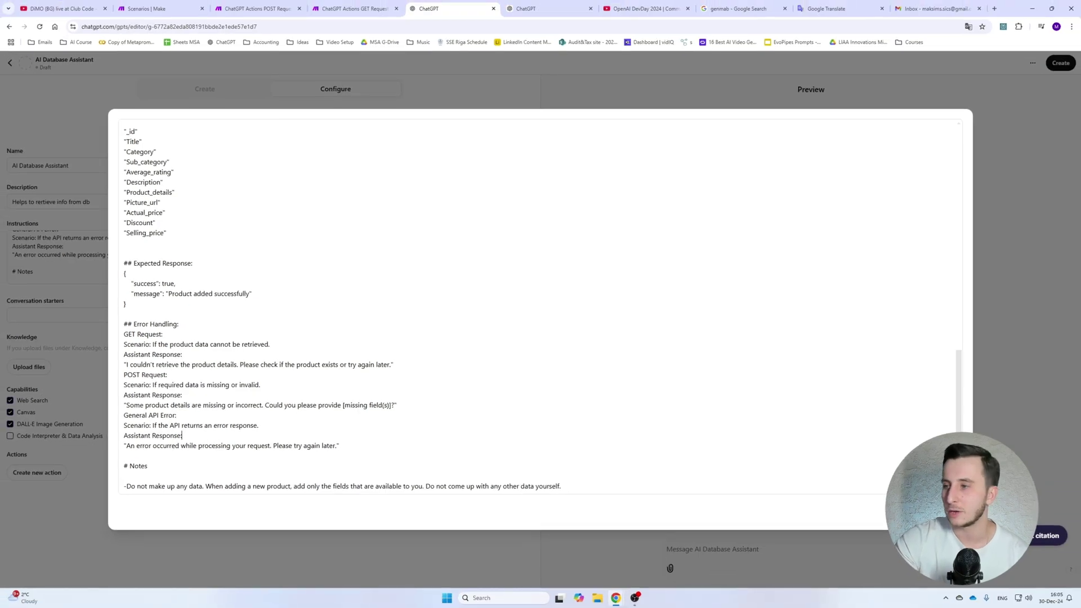
key(Escape)
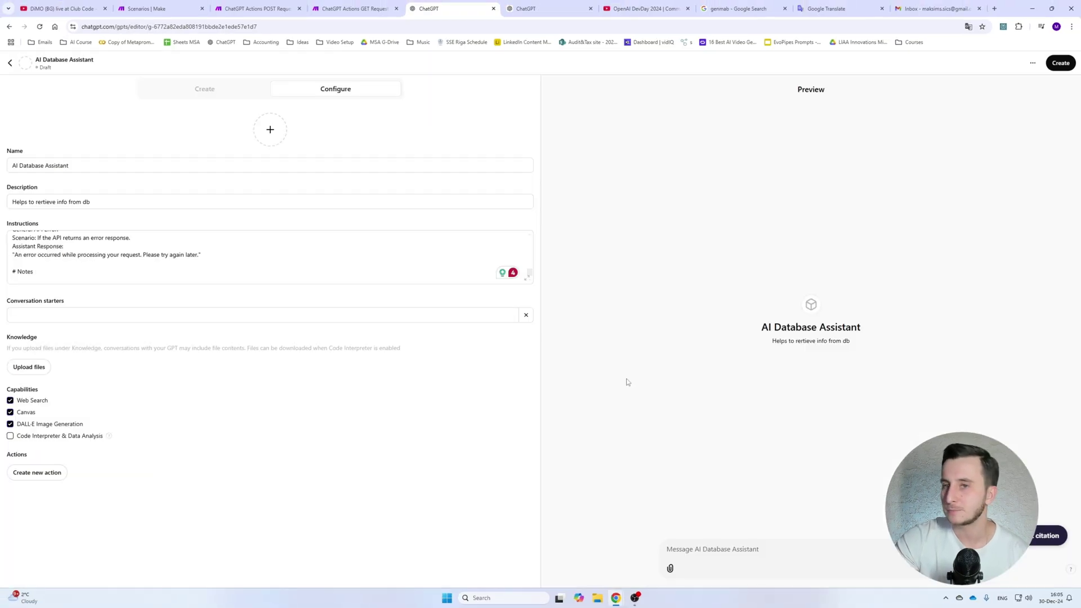
Step: Enable Code Interpreter & Data Analysis and open the new action page
click(11, 435)
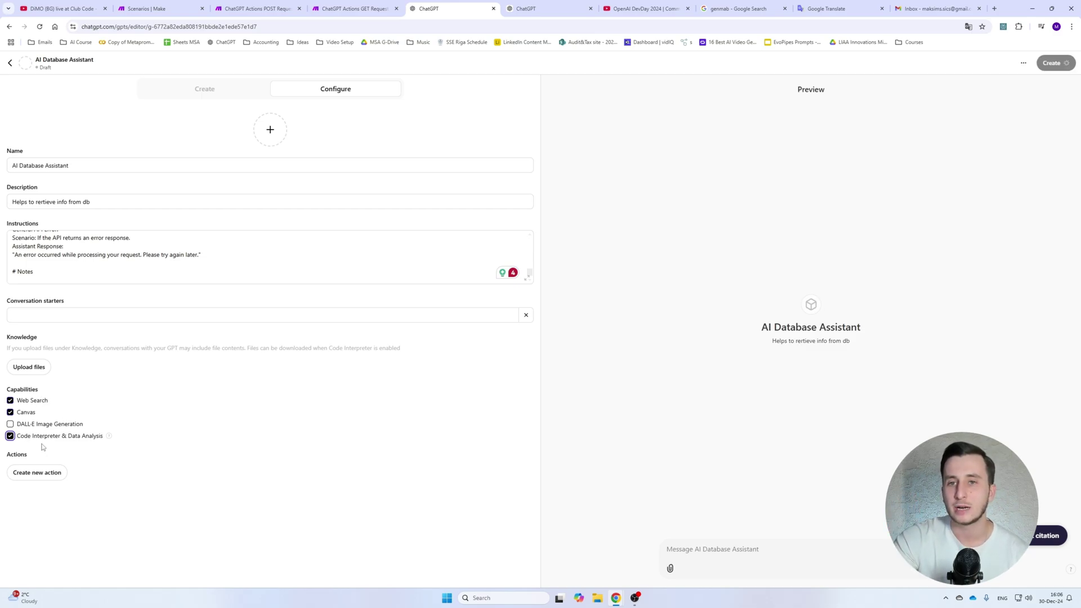
click(36, 473)
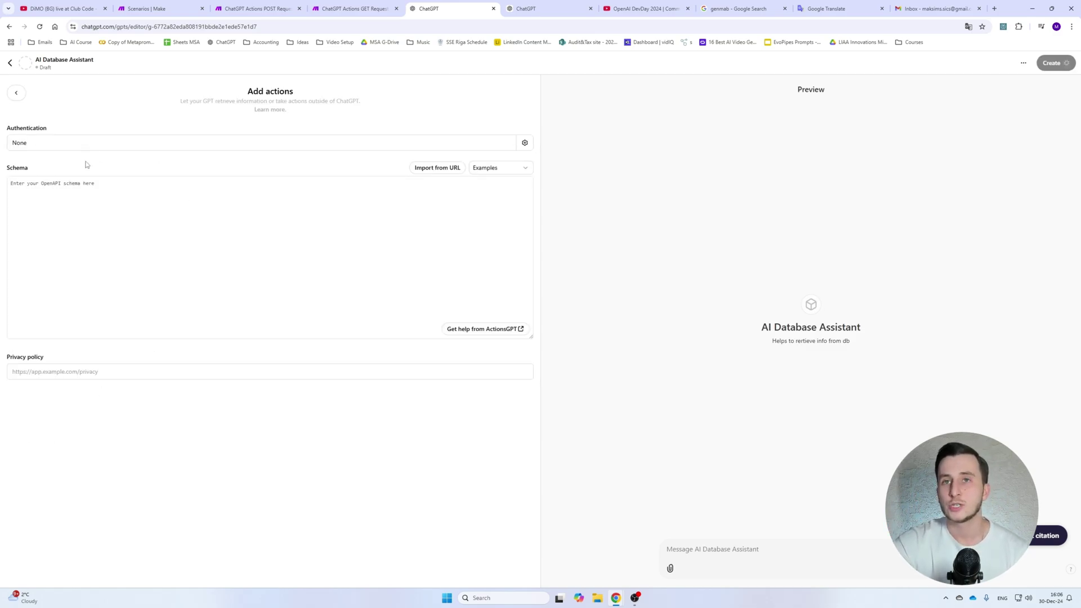
click(16, 92)
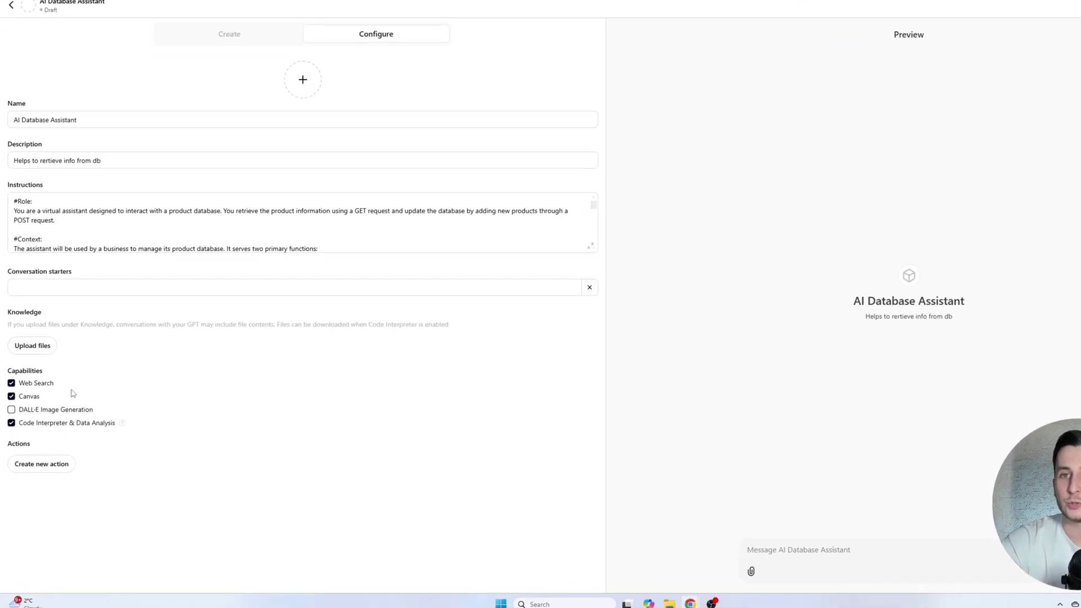
click(45, 464)
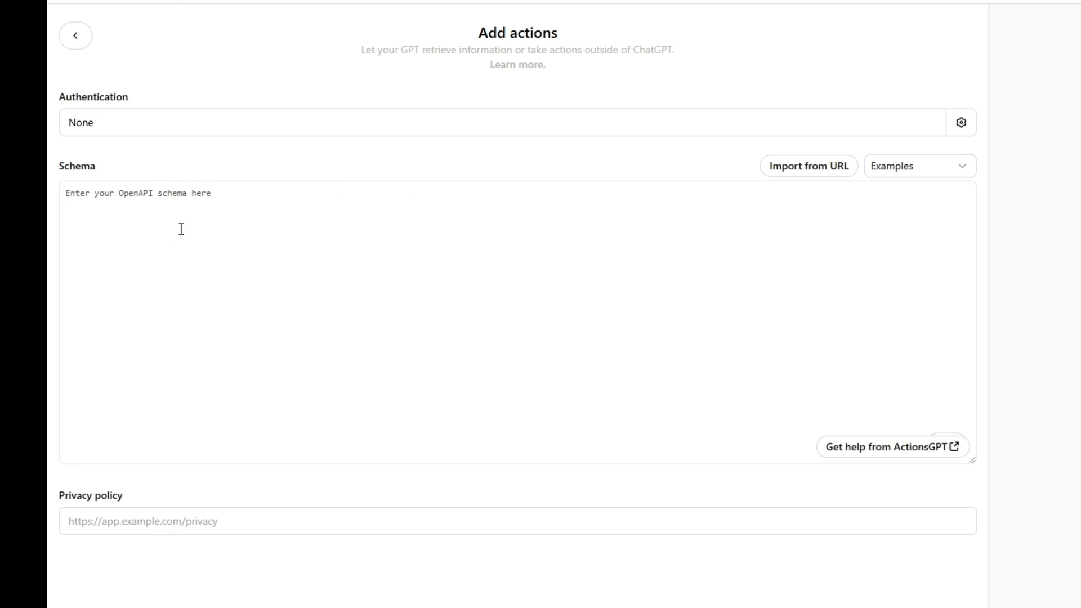
Step: Load the Weather example, then the Blank Template, and delete all schema text
click(895, 166)
click(898, 208)
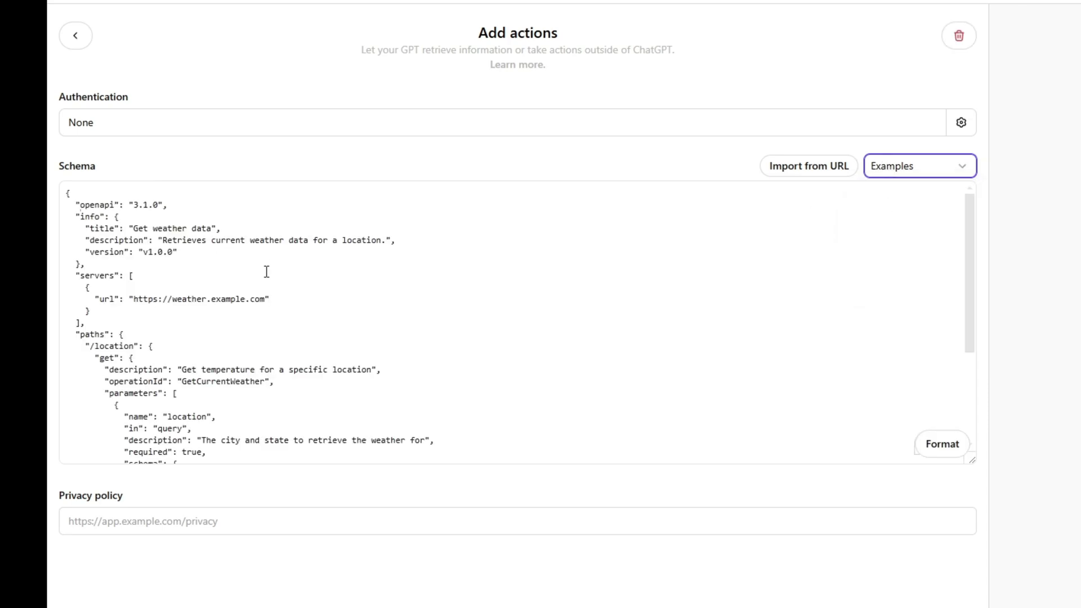
click(920, 173)
click(896, 246)
click(388, 281)
key(ctrl+a)
key(BackSpace)
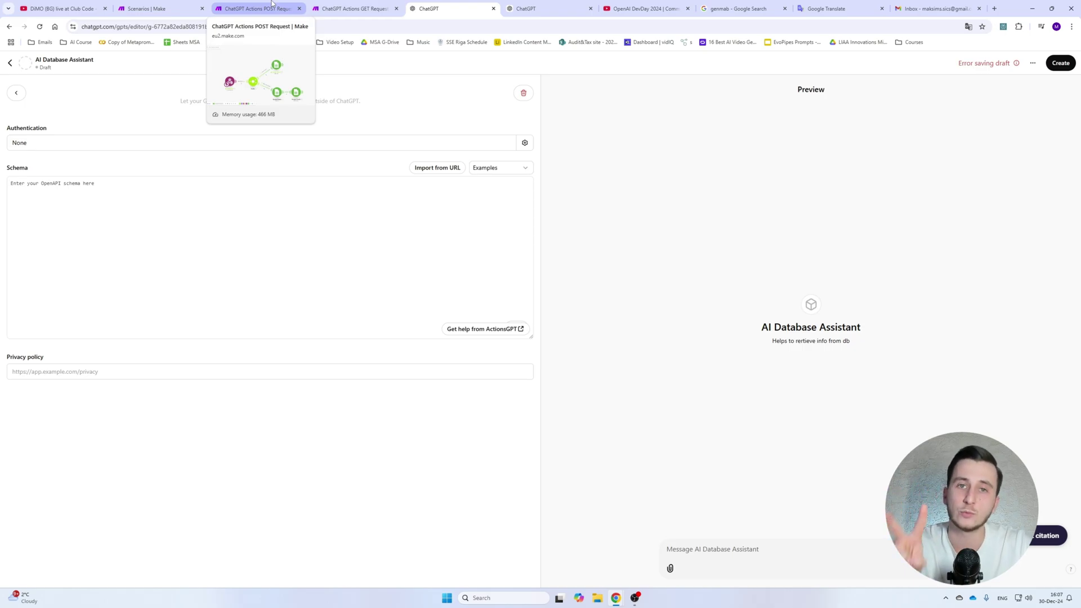
Step: Open the Make POST Request scenario and glance over the Product DB sheet
click(277, 8)
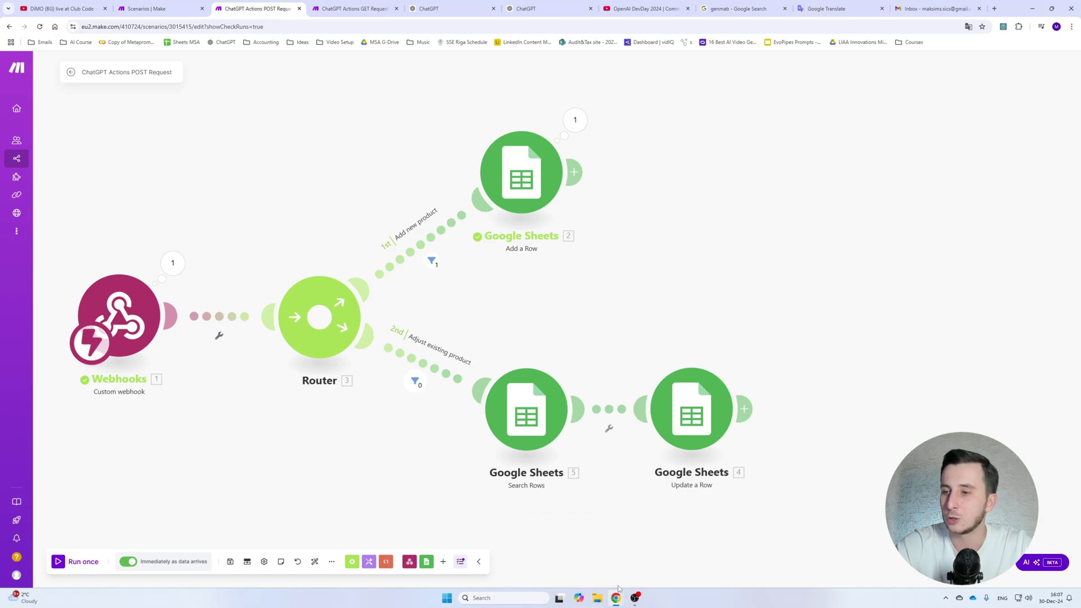
click(646, 548)
click(120, 236)
scroll(125, 251, down, 10)
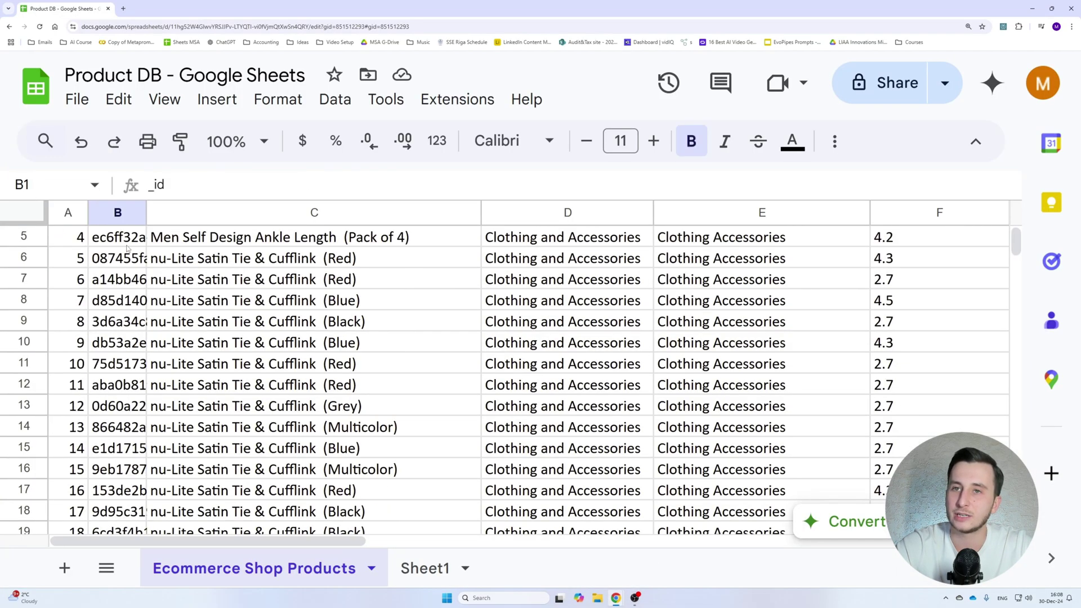
scroll(127, 248, down, 13)
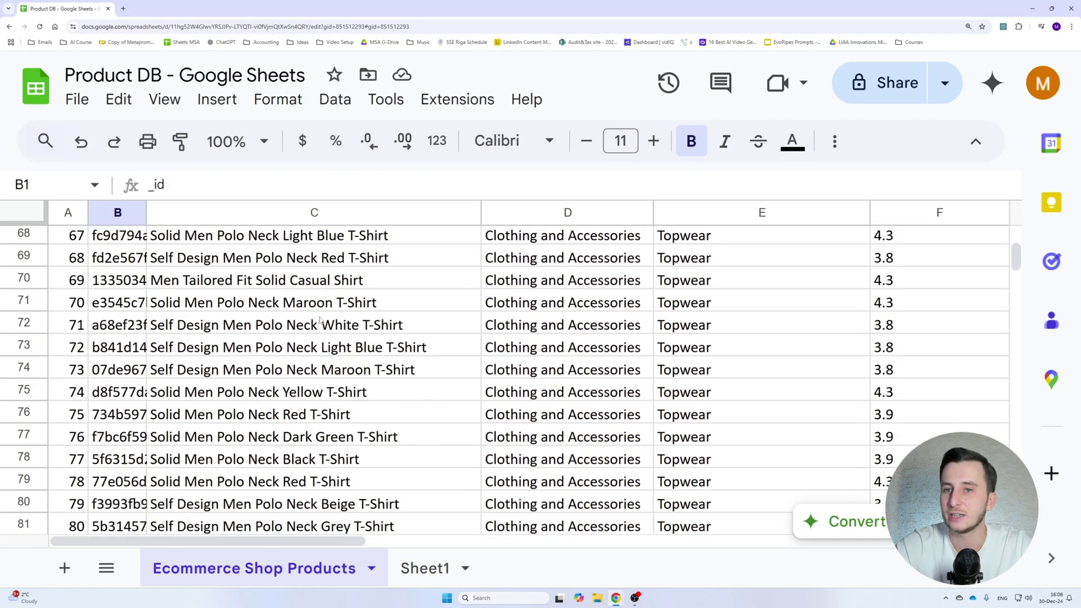
Step: Return to the Make scenario and pan the canvas slightly right and down
mouse_move(616, 598)
click(568, 555)
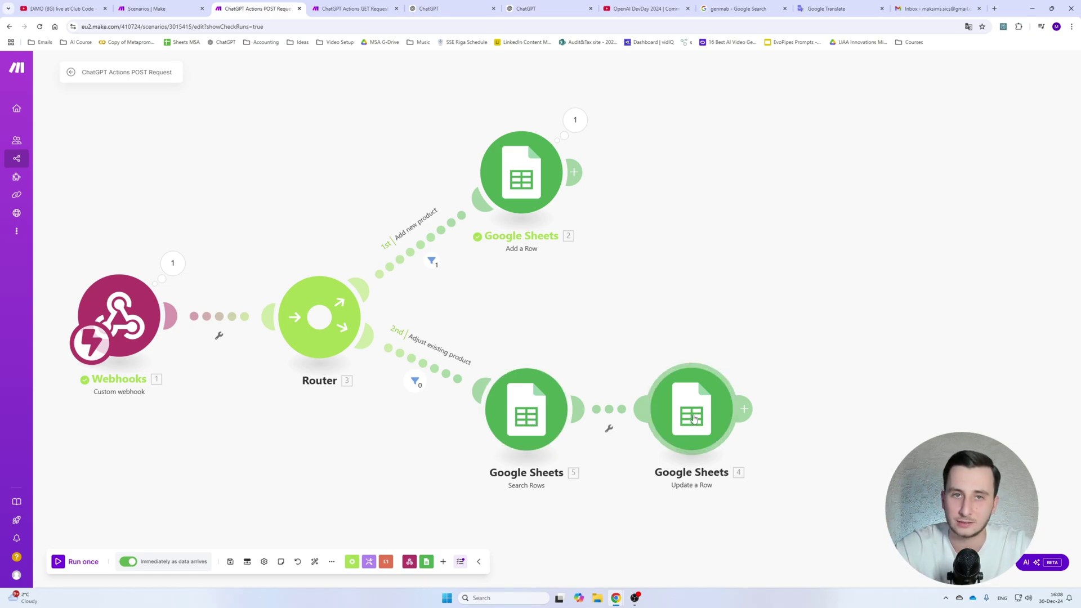
drag(229, 229, 313, 257)
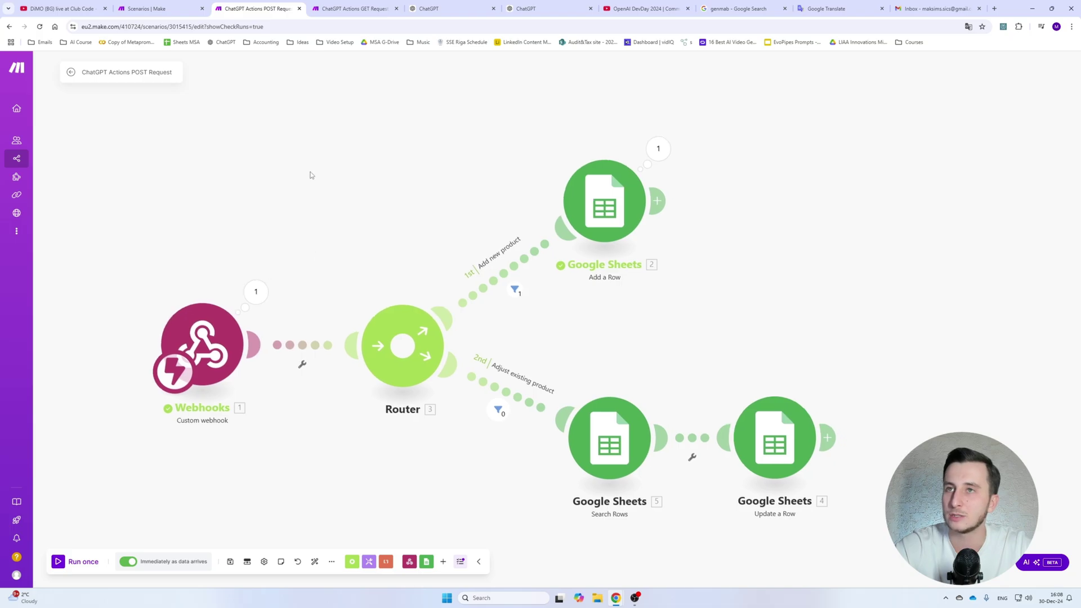
Step: In the GET Request scenario, read the OpenAI module's system prompt, including the 'Recommend me a raincoat' example
click(320, 6)
drag(344, 359, 227, 344)
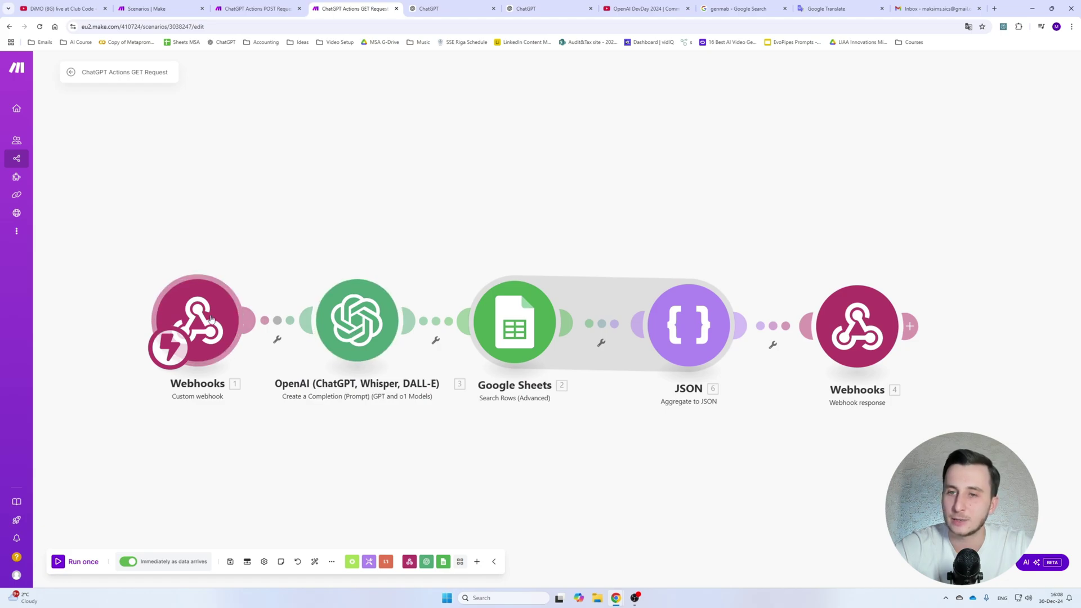
click(361, 318)
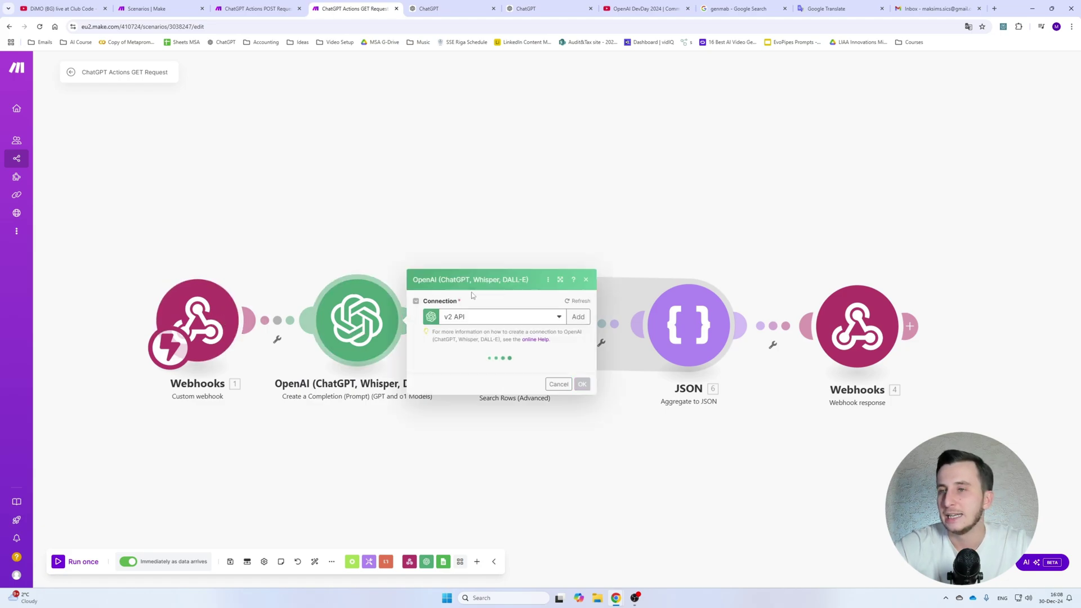
click(308, 236)
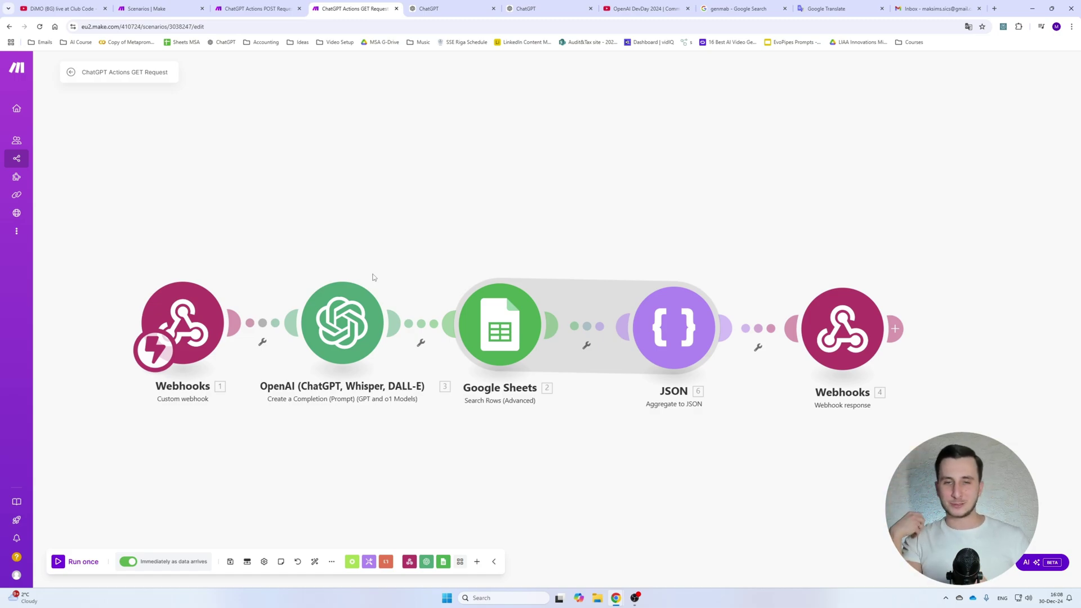
click(332, 310)
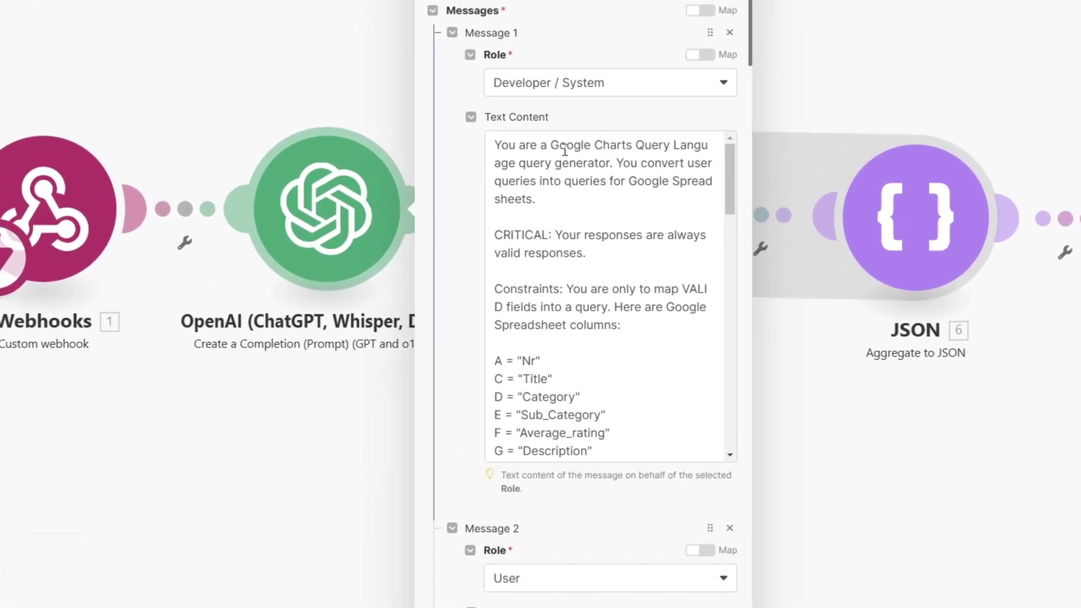
drag(731, 171, 738, 416)
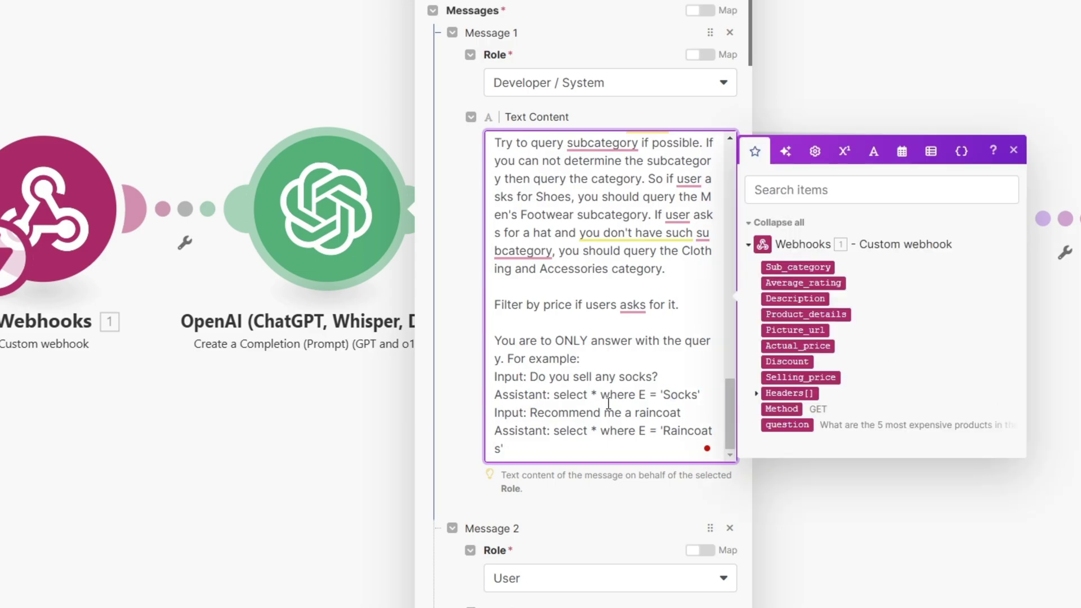
click(552, 412)
drag(532, 413, 698, 412)
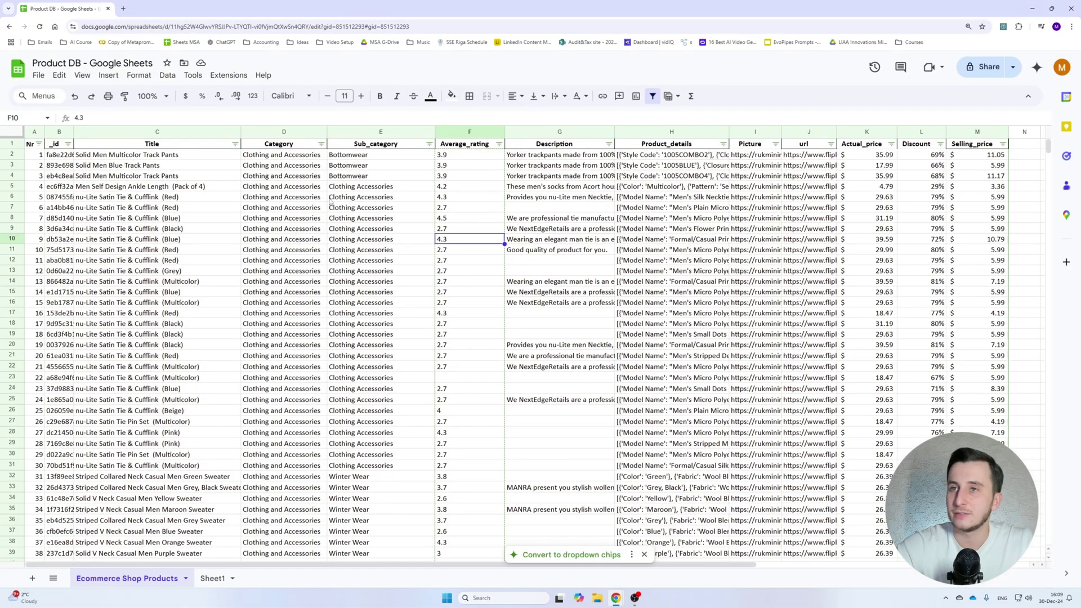
Step: Check the Sub_category column's filter values, then close the module settings
click(381, 132)
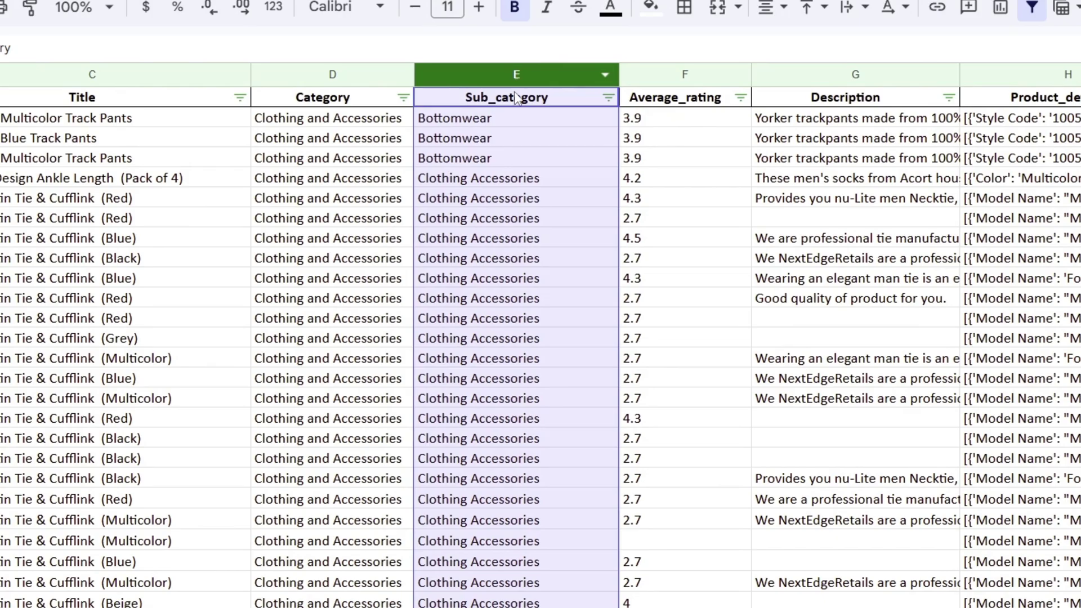
click(608, 97)
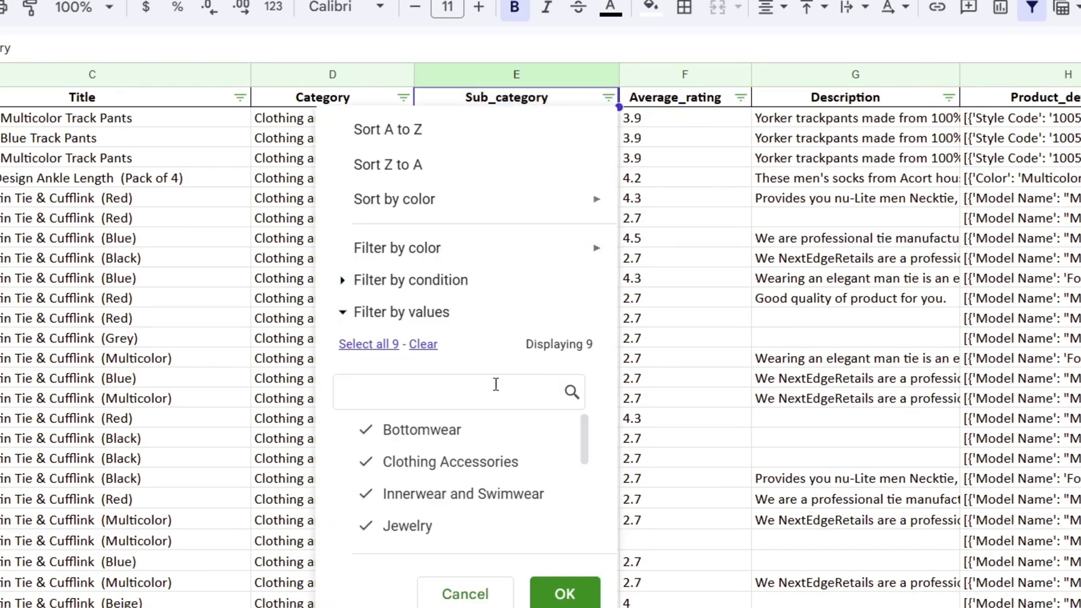
scroll(467, 451, down, 3)
scroll(437, 453, up, 3)
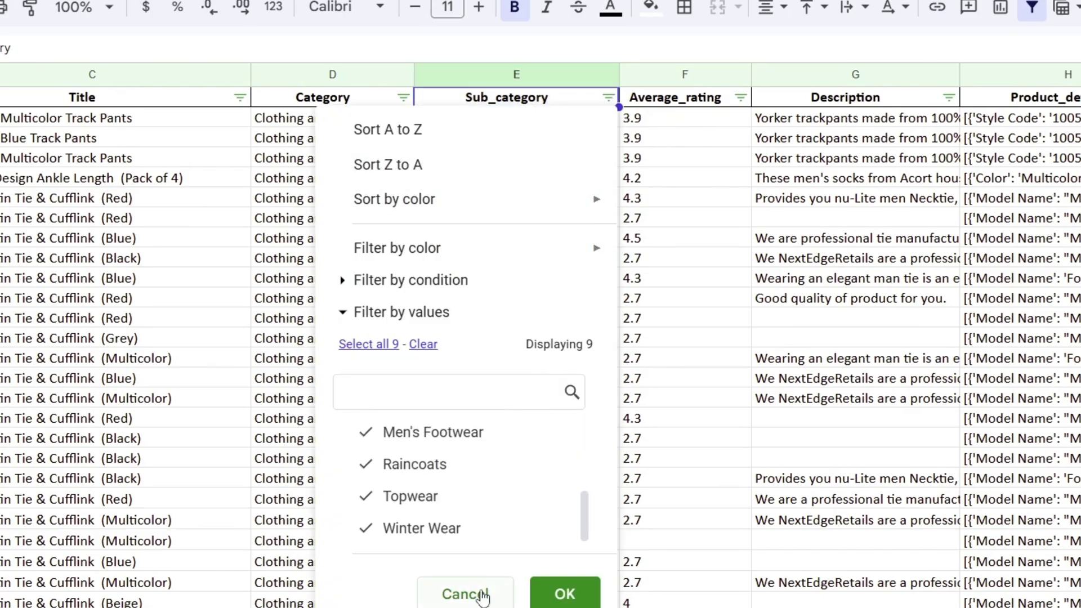
scroll(462, 507, down, 3)
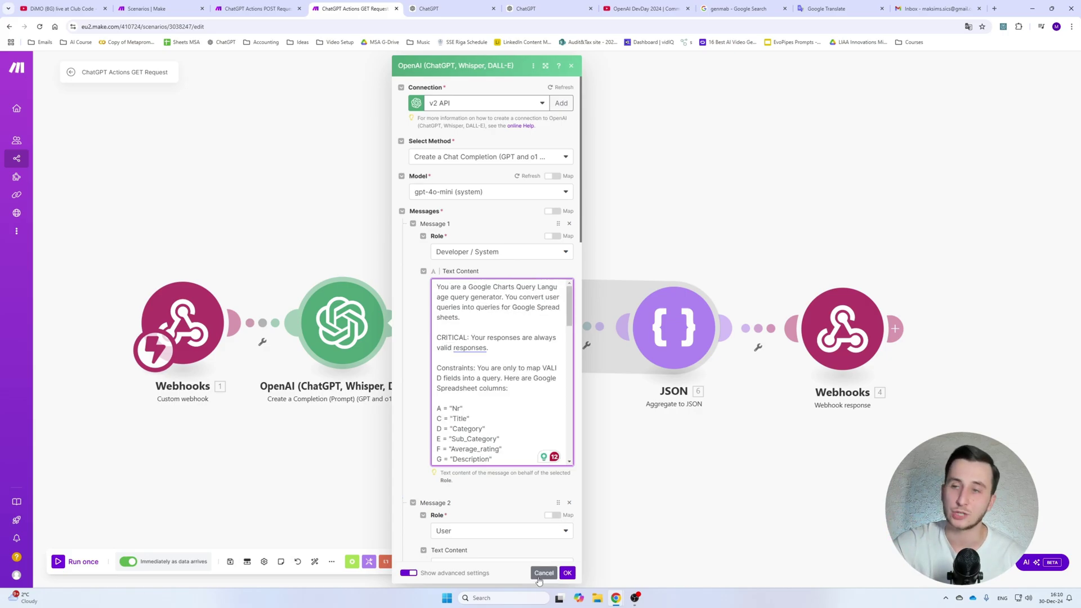
click(542, 573)
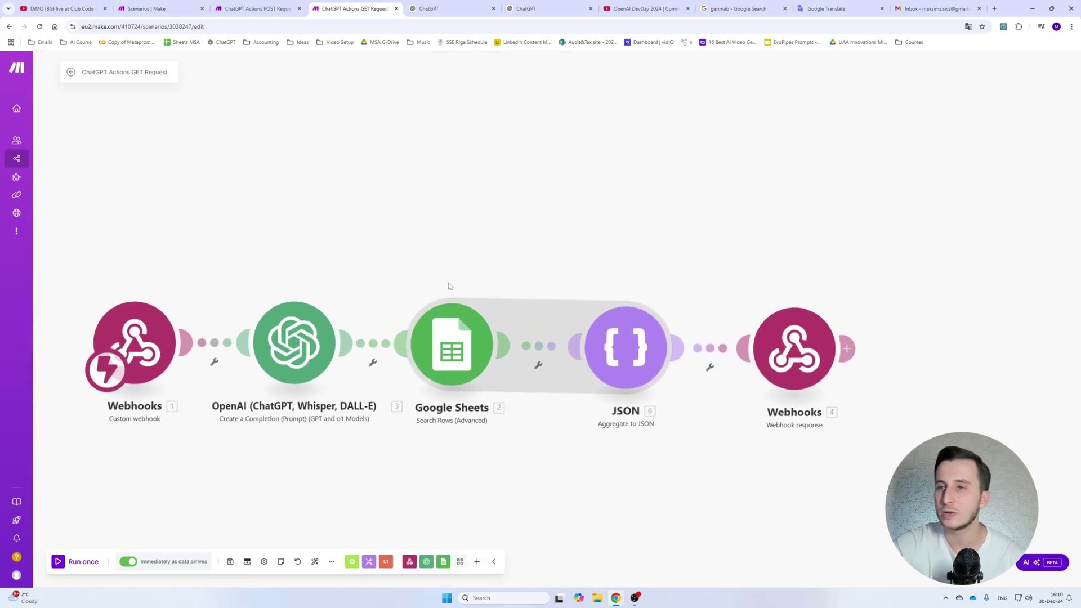
Step: Review the Google Sheets Search Rows (Advanced) query settings unchanged, then return to the GPT editor
click(451, 332)
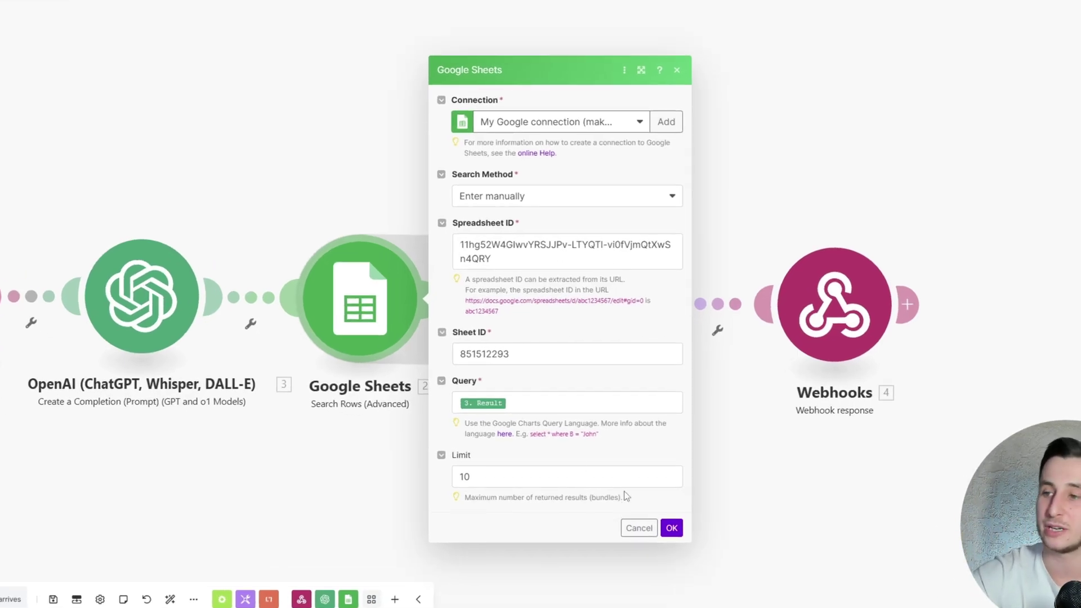
click(639, 527)
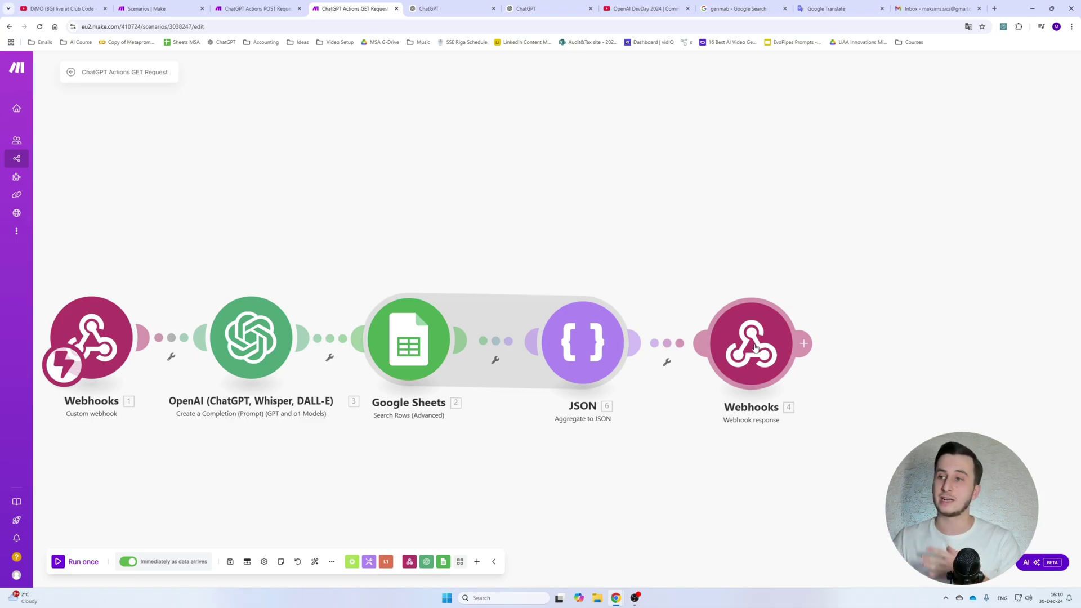
click(484, 8)
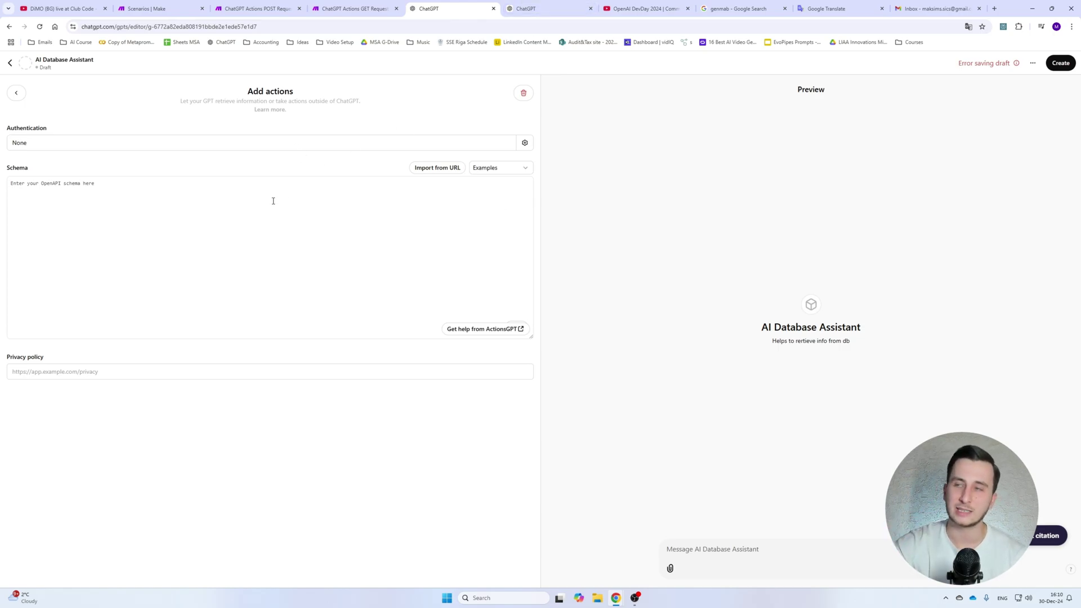
Step: Copy the POST Request scenario's existing webhook address
click(265, 9)
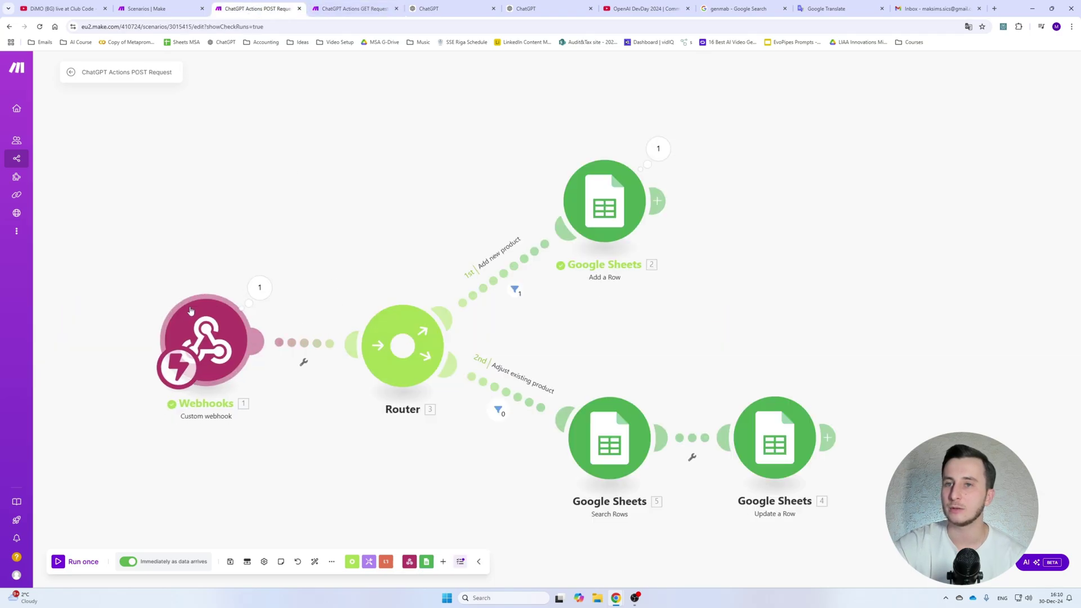
click(229, 322)
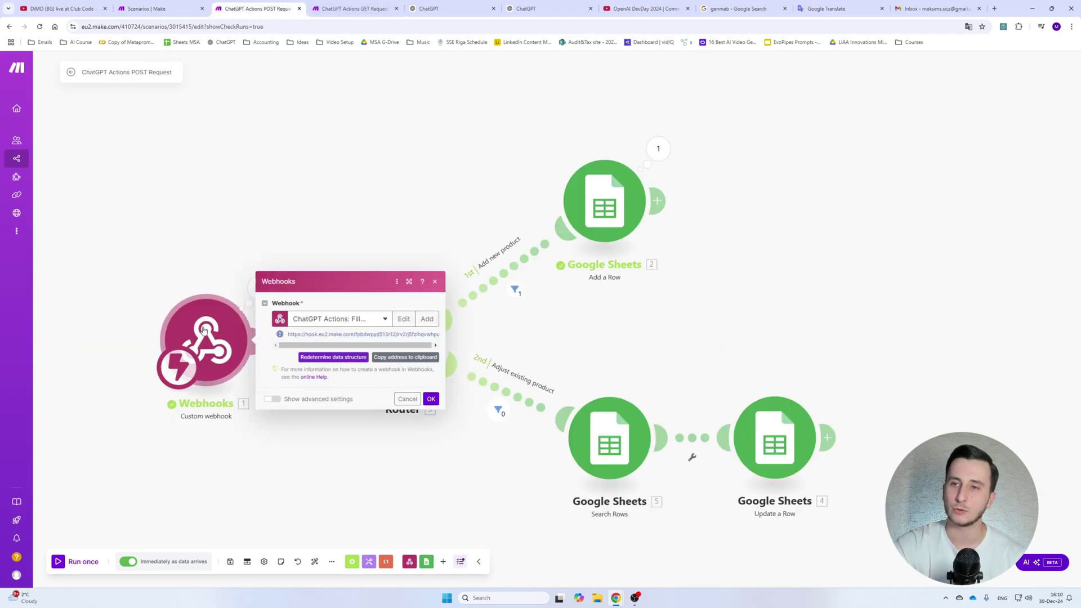
click(405, 357)
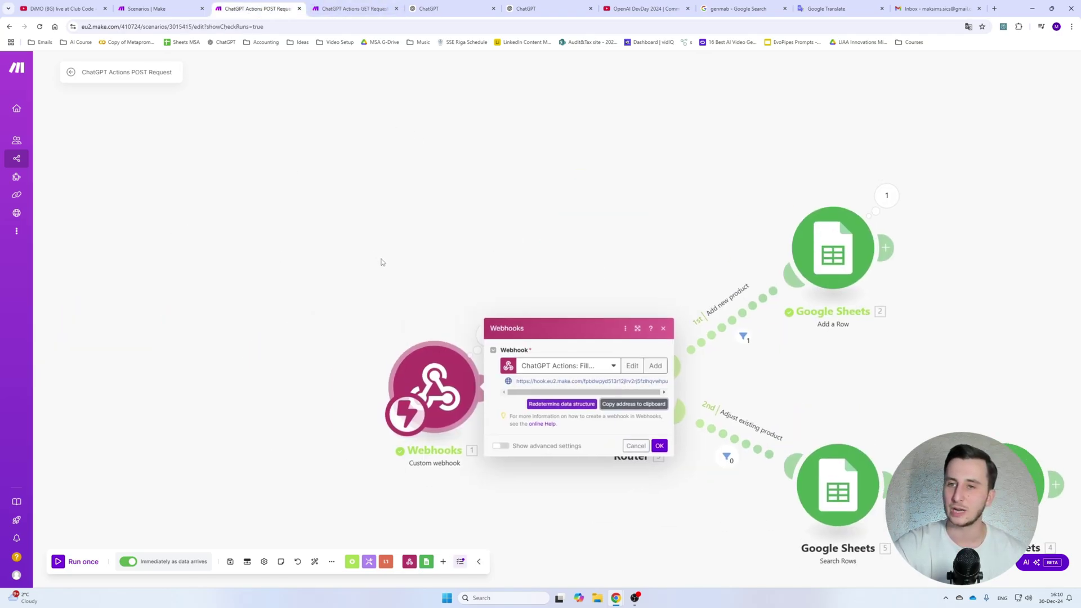
Step: Add a Custom webhook module with a new hook named 'Name s0omehow' and save it
right_click(205, 201)
key(Escape)
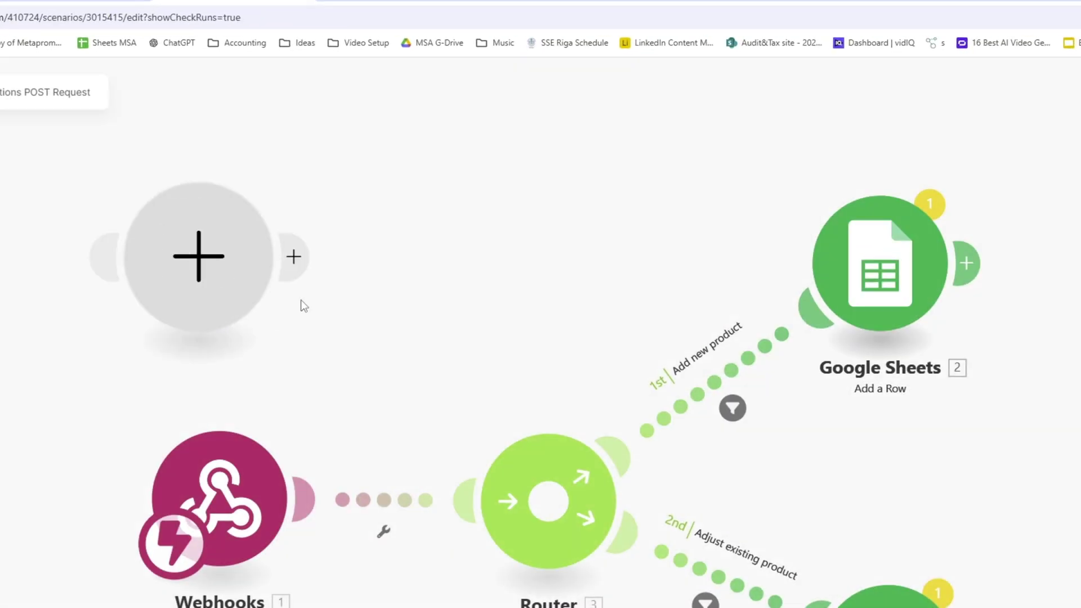
click(331, 127)
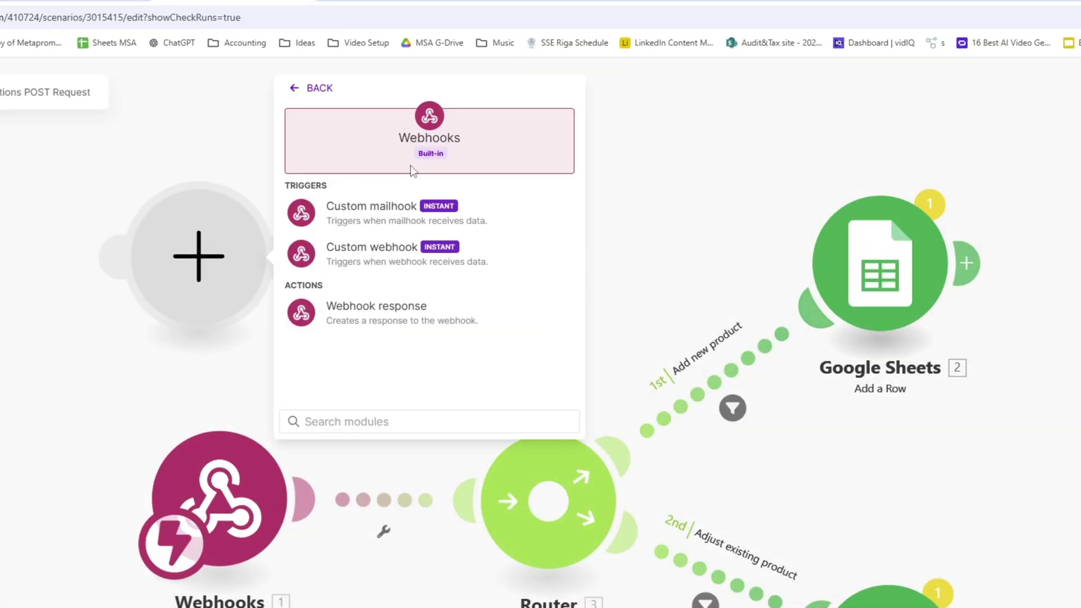
click(392, 262)
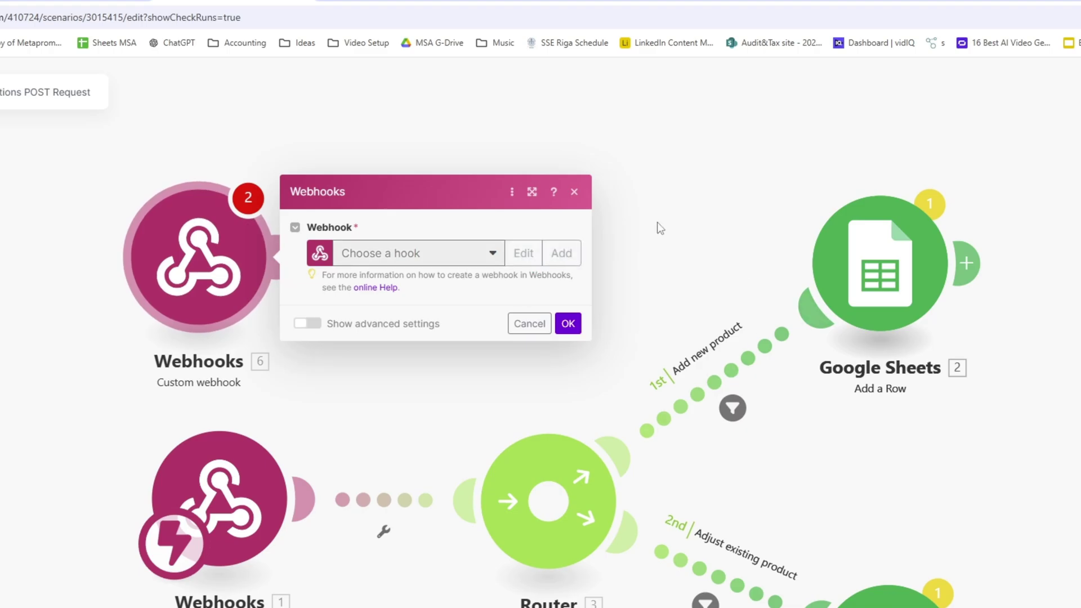
triple_click(737, 203)
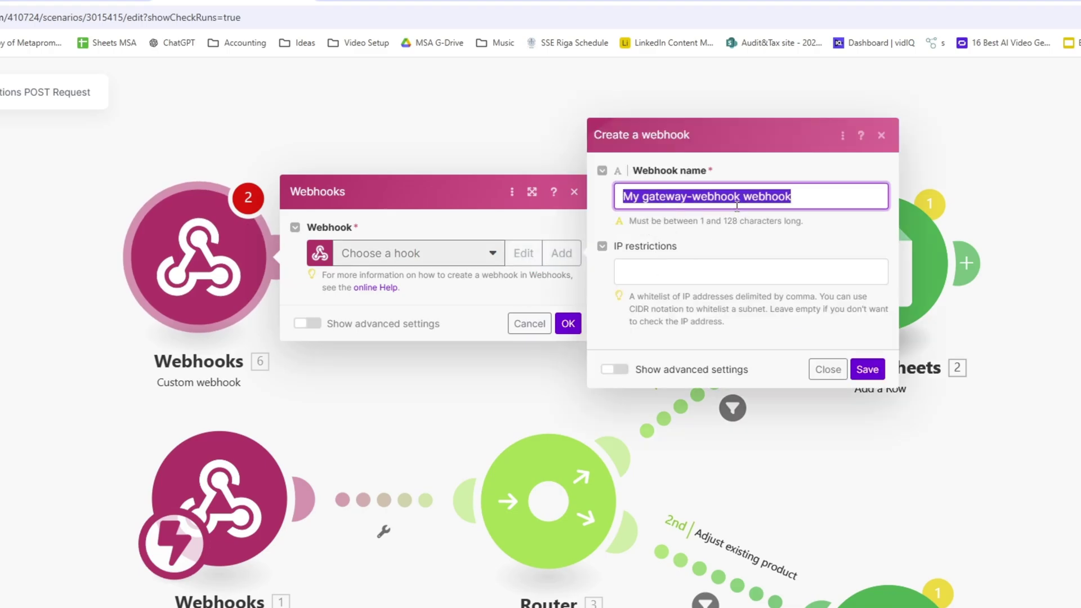
text(Name)
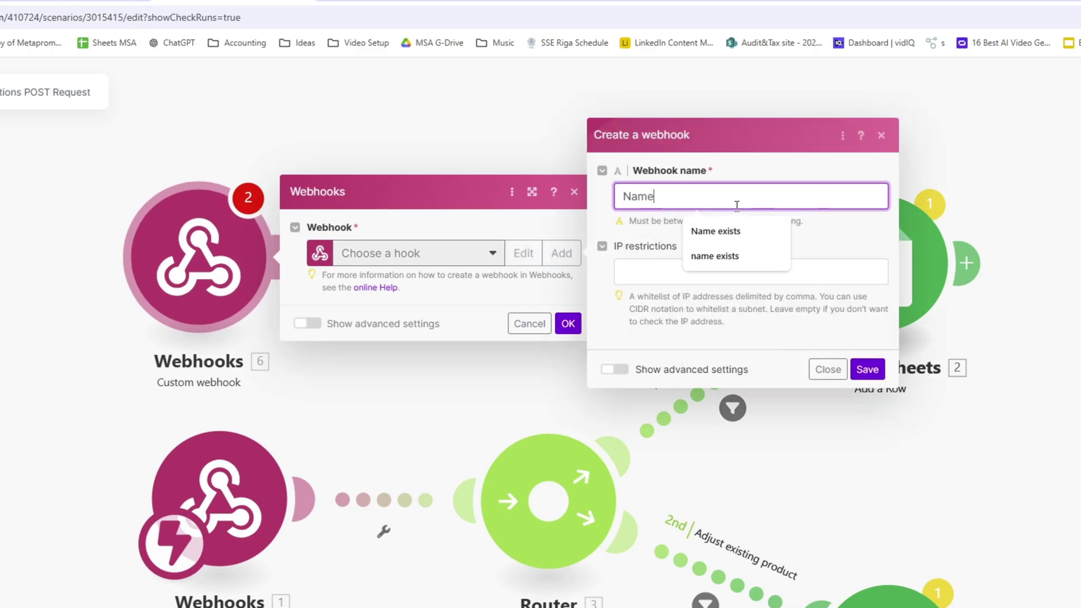
text( s0omehow)
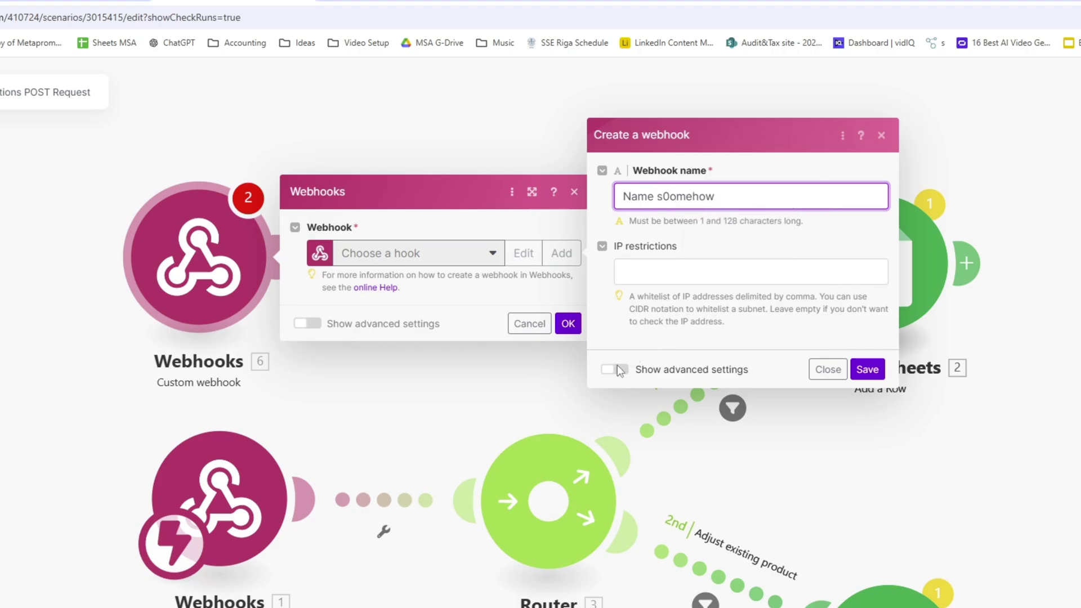
click(619, 370)
double_click(639, 415)
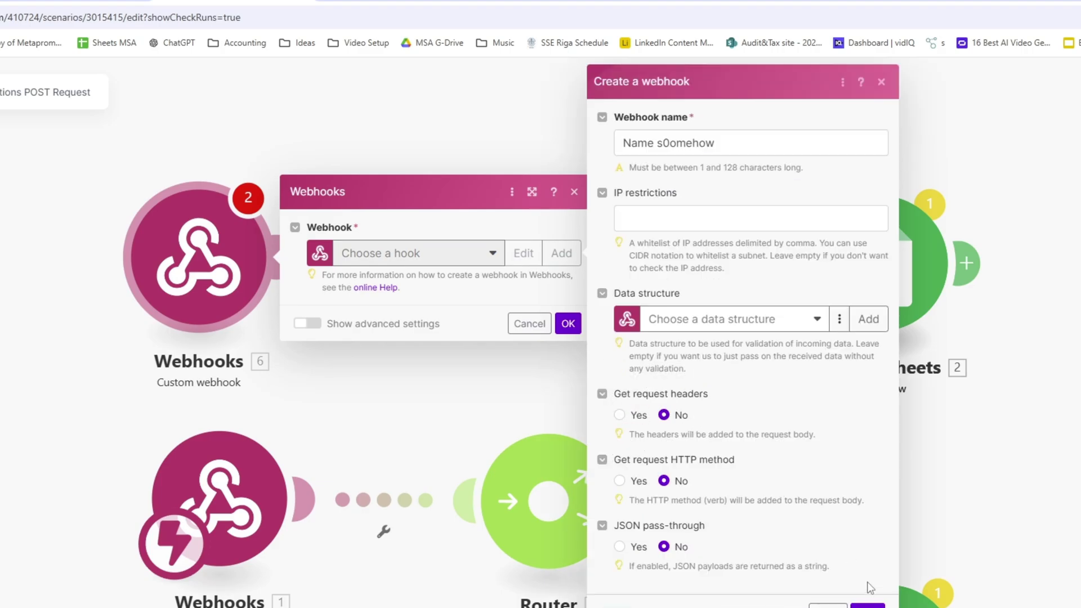
click(868, 605)
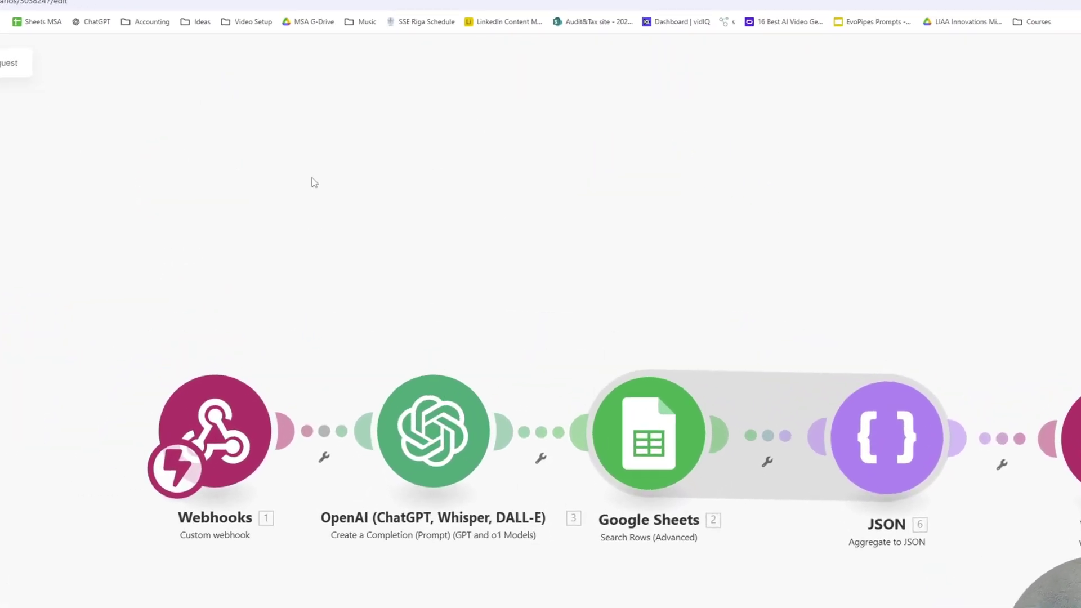
Step: Add a Custom webhook module to the GET scenario with a new hook named 'GET Request'
right_click(217, 203)
click(119, 207)
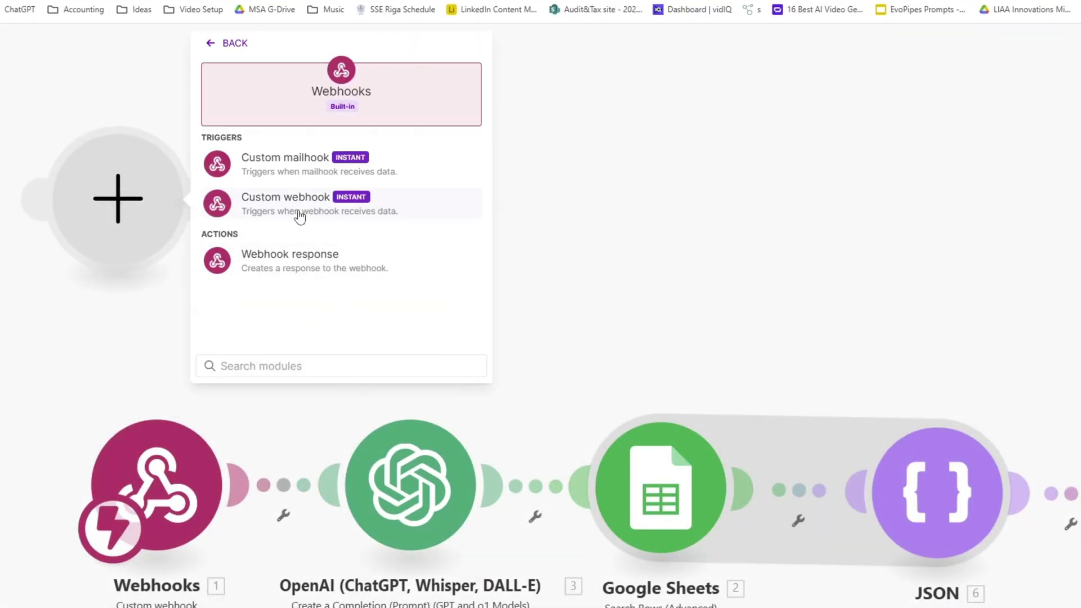
click(297, 216)
click(543, 230)
click(687, 171)
key(ctrl+a)
text(GET Reque)
key(Return)
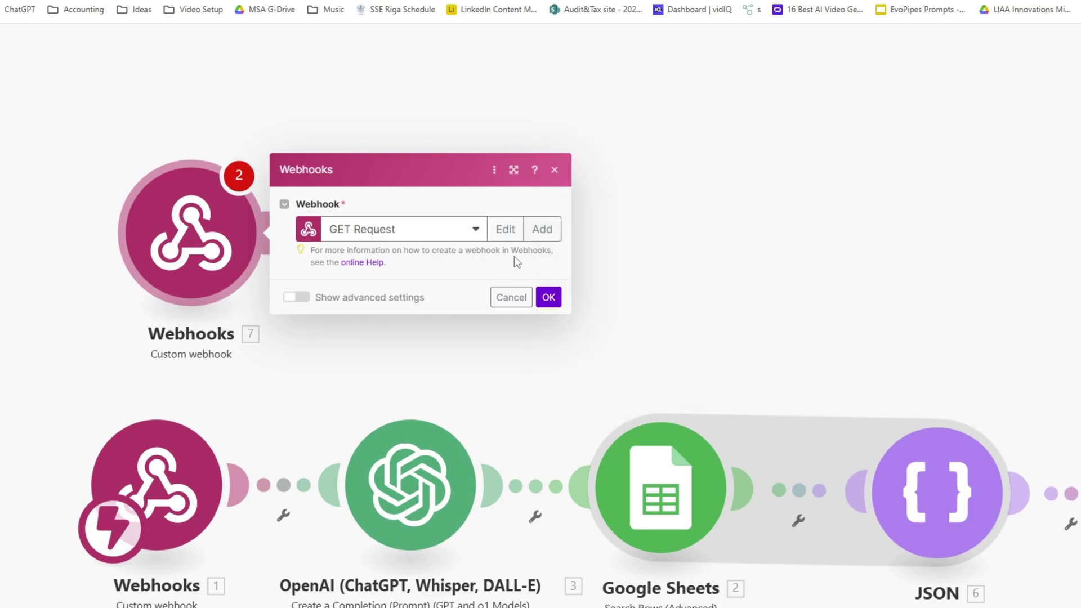
Step: Copy the GET Request webhook address and check it in a new browser tab
click(518, 280)
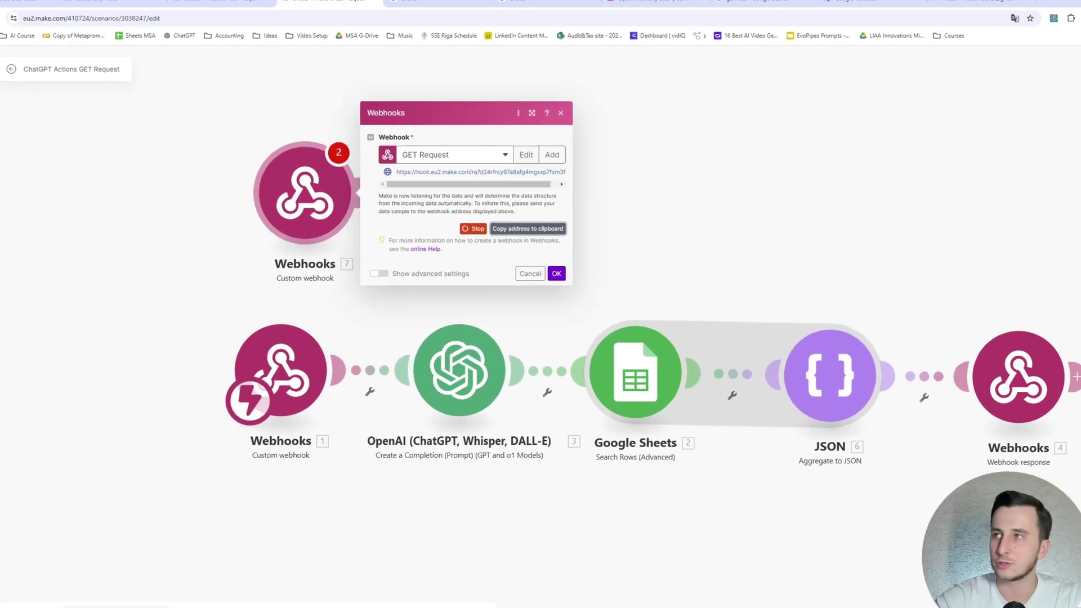
key(ctrl+t)
key(ctrl+v)
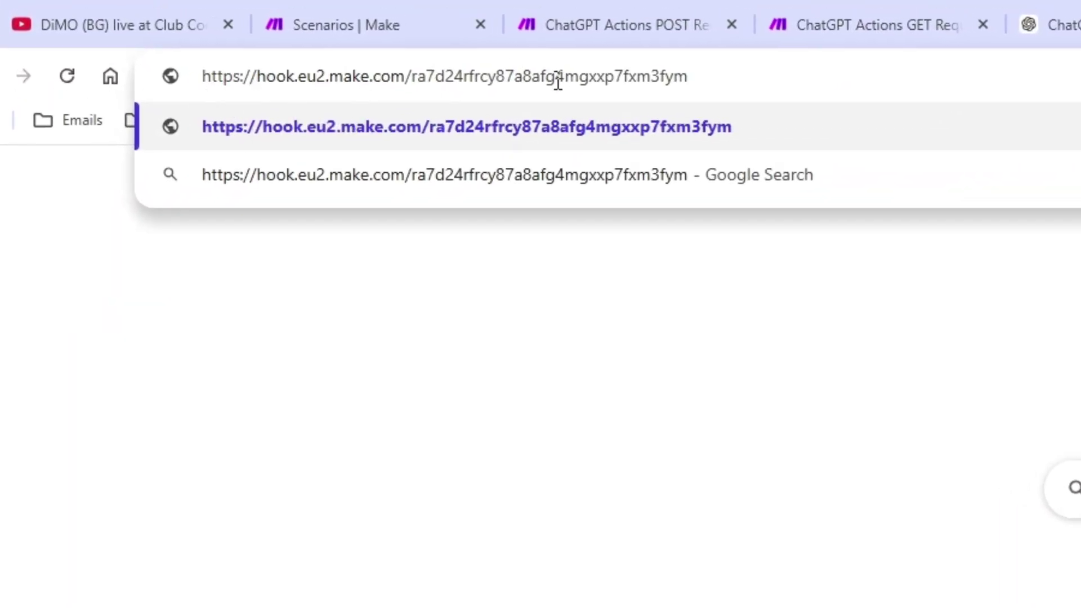
drag(755, 85, 259, 80)
click(497, 15)
click(757, 14)
click(265, 6)
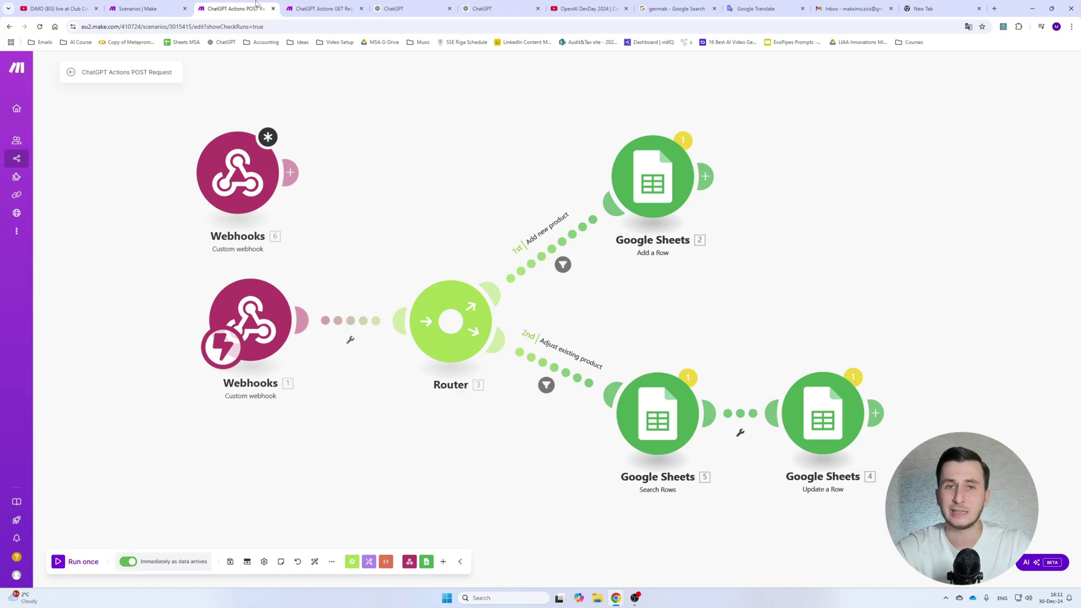
click(304, 8)
click(237, 8)
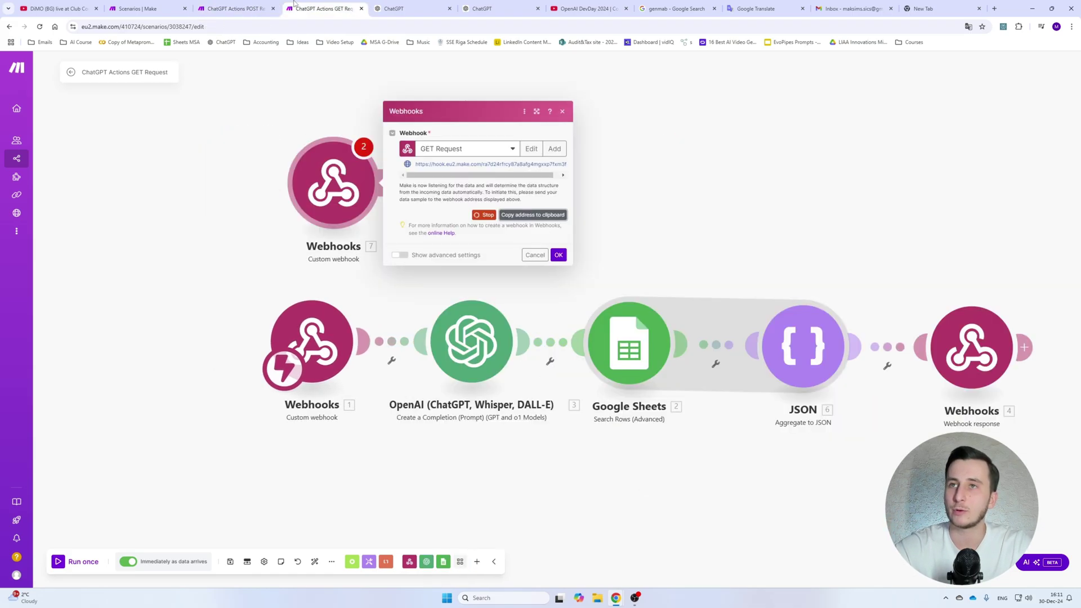
click(236, 8)
click(323, 7)
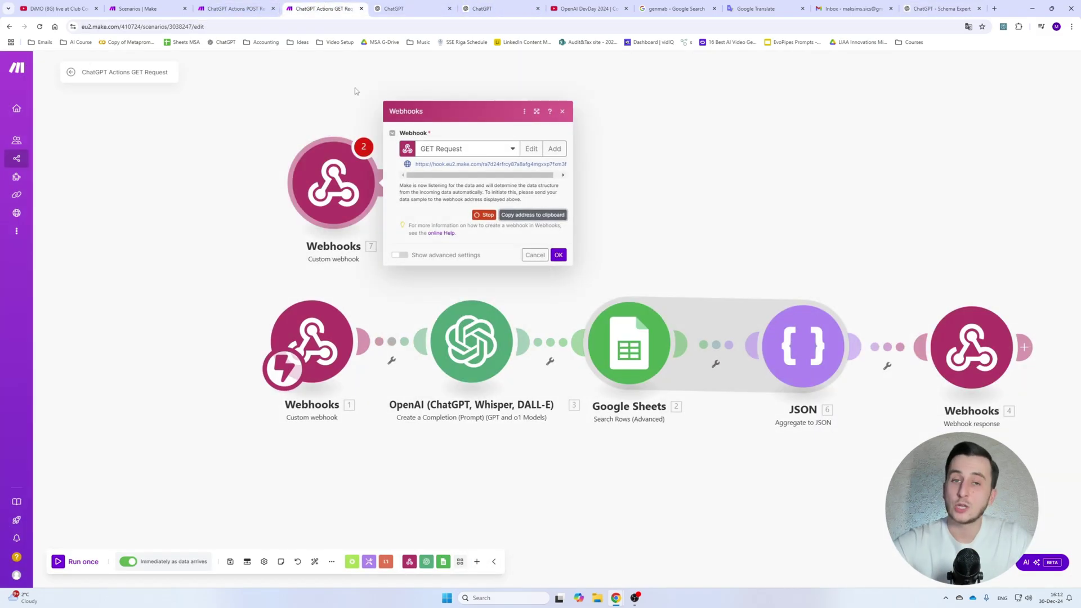
Step: Write a 'Create a schema' request to Schema Expert with GET and POST request URL labels
click(942, 9)
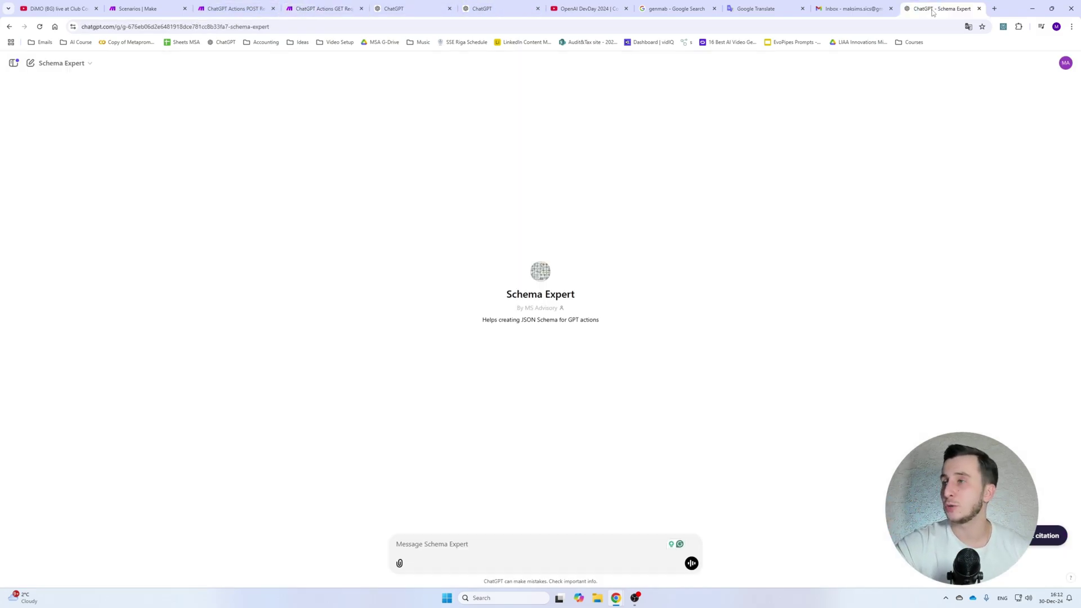
drag(540, 289, 598, 303)
click(581, 297)
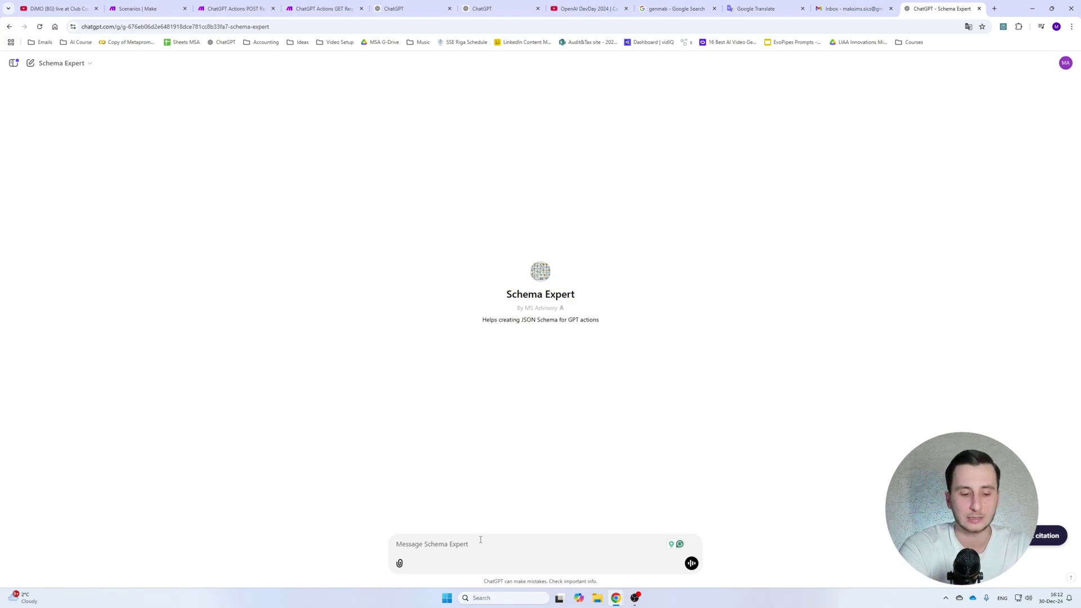
text(Create a schema for me using the G)
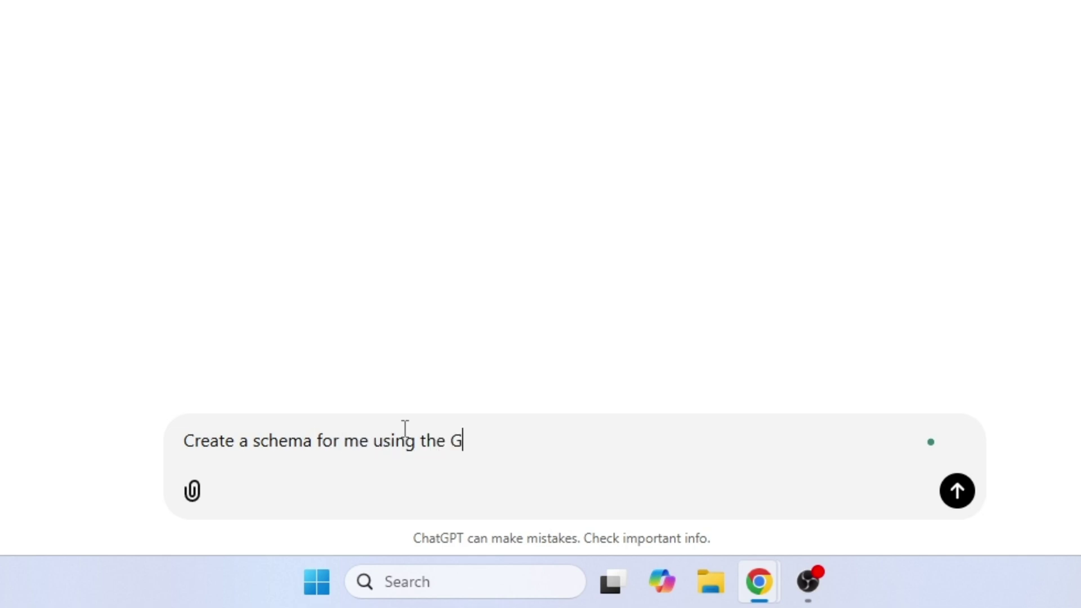
key(BackSpace)
key(shift+Return)
key(shift+Return)
text(GET reuq)
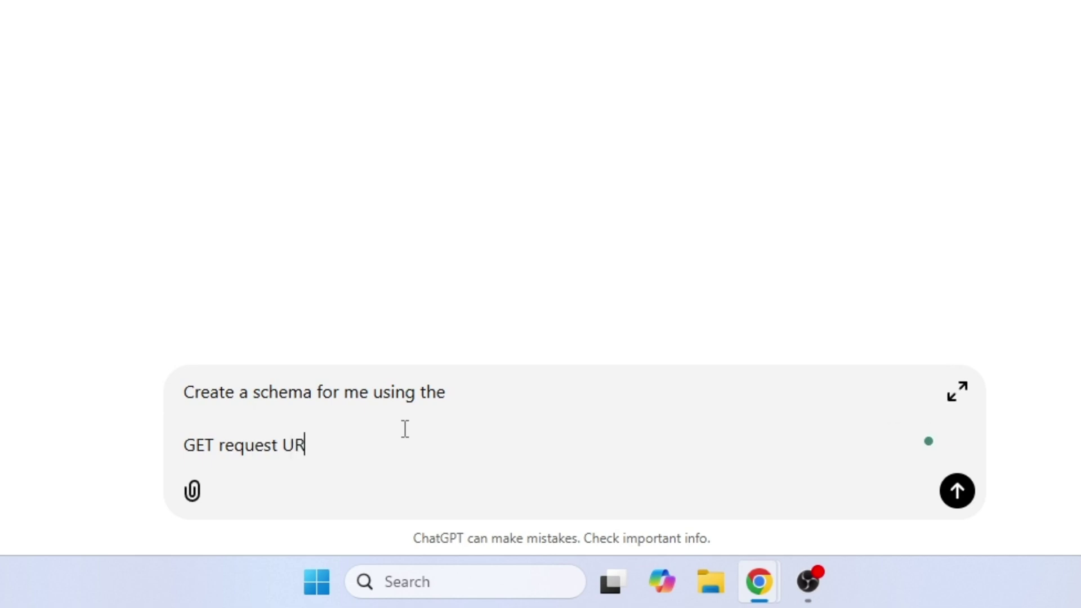
key(shift+Return)
text(Post )
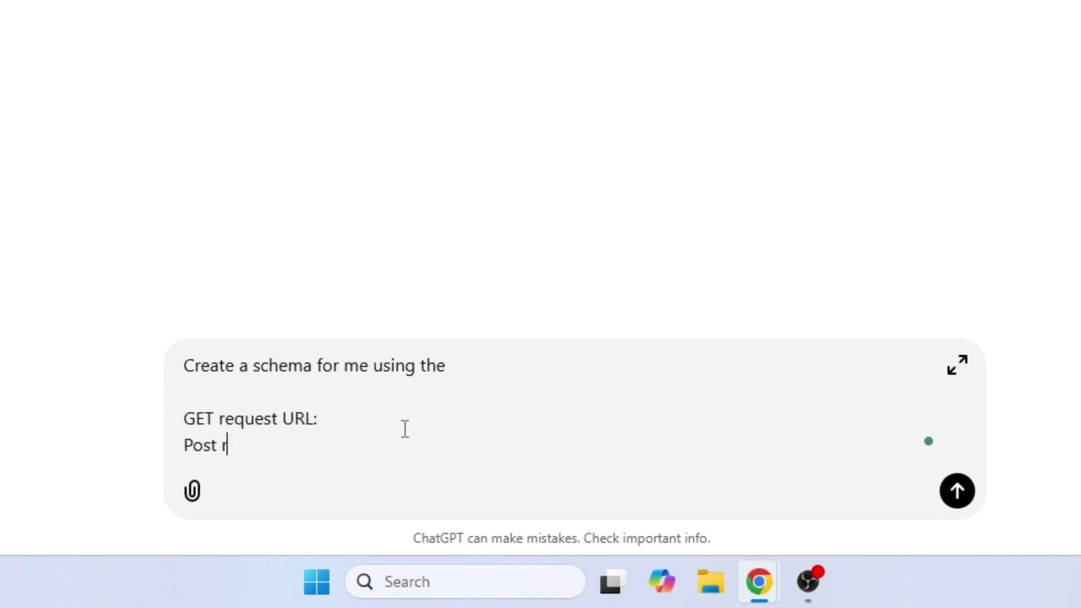
text(request URL :)
key(BackSpace)
key(BackSpace)
text(:)
Step: Paste the GET and POST webhook addresses after their labels and send the message
click(323, 8)
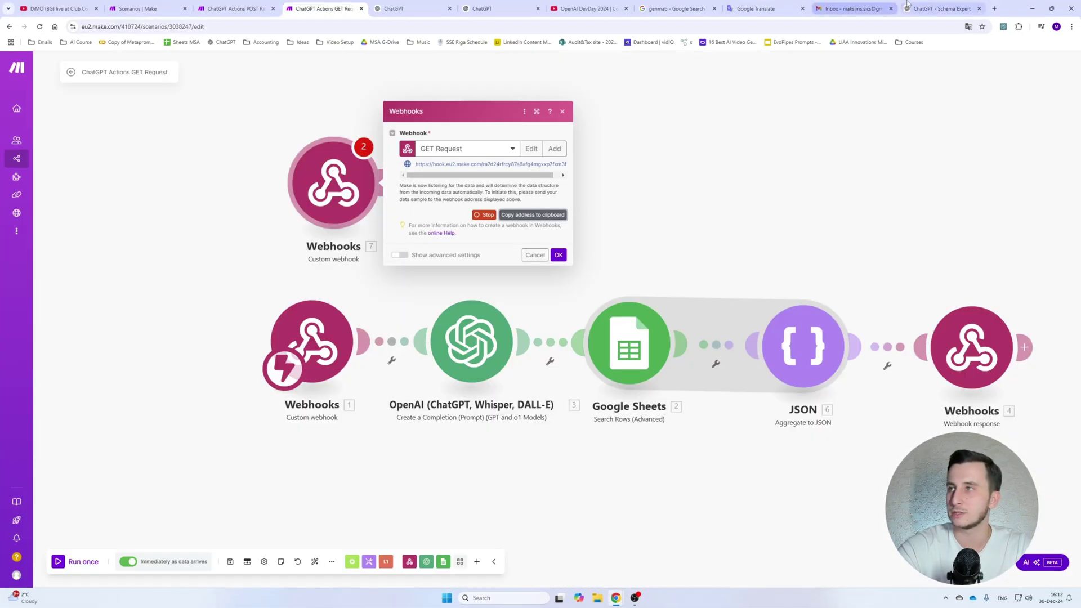
click(942, 9)
click(459, 535)
key(ctrl+v)
click(273, 4)
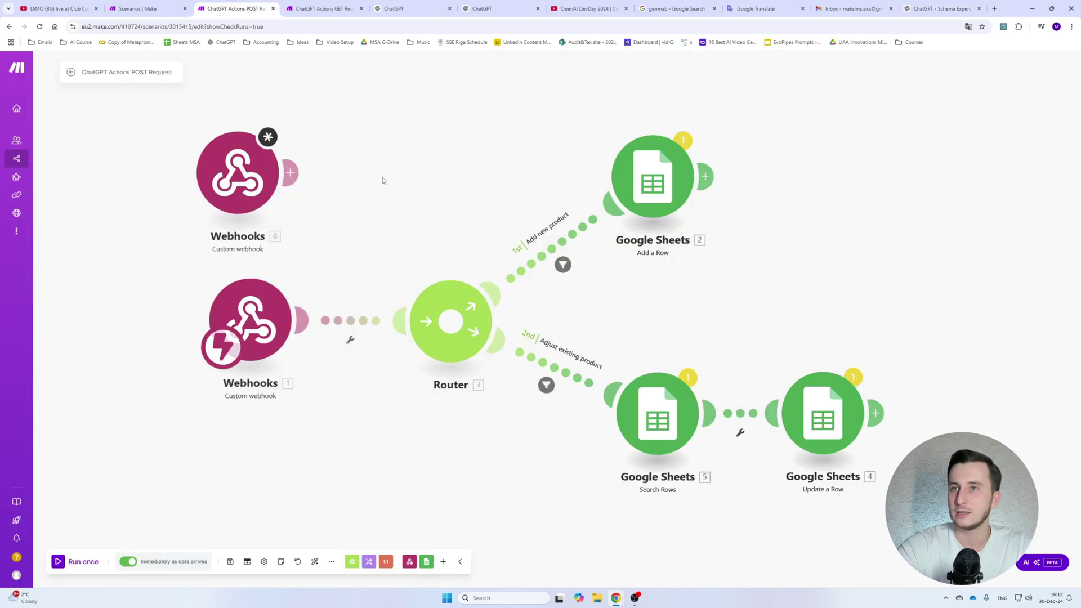
click(269, 169)
click(441, 204)
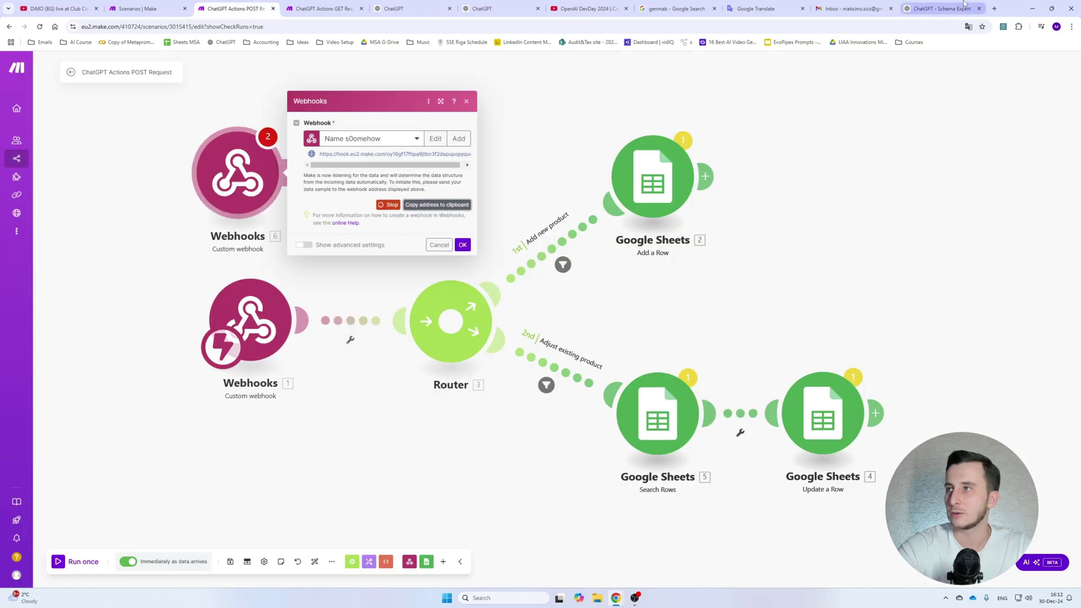
click(941, 8)
key(ctrl+v)
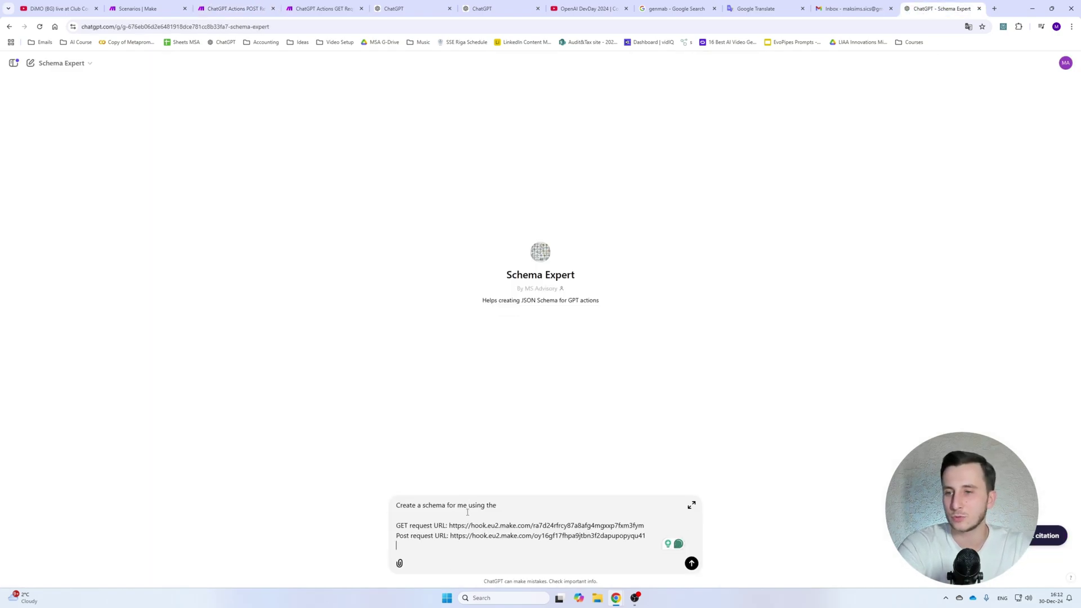
key(Return)
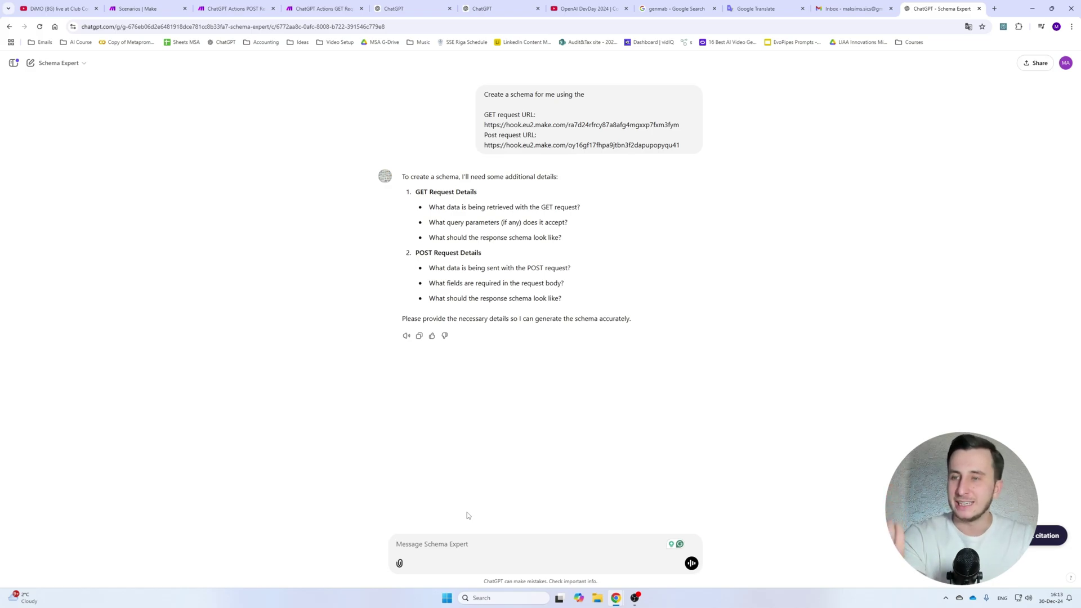
Step: Open the GPT's instructions in the larger editor to copy the expected responses
text(for GET: question.)
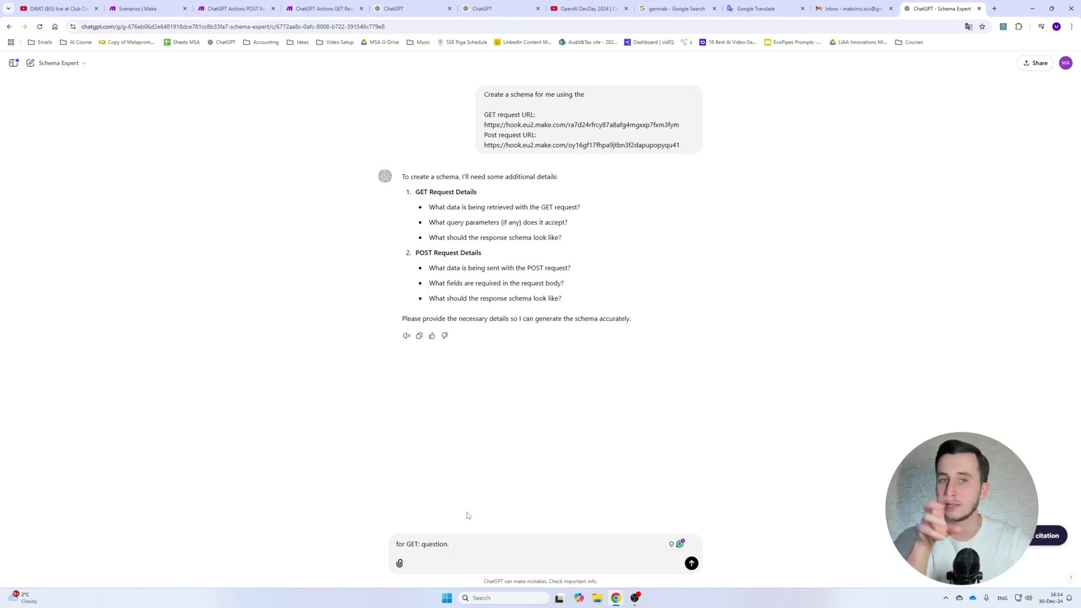
click(277, 4)
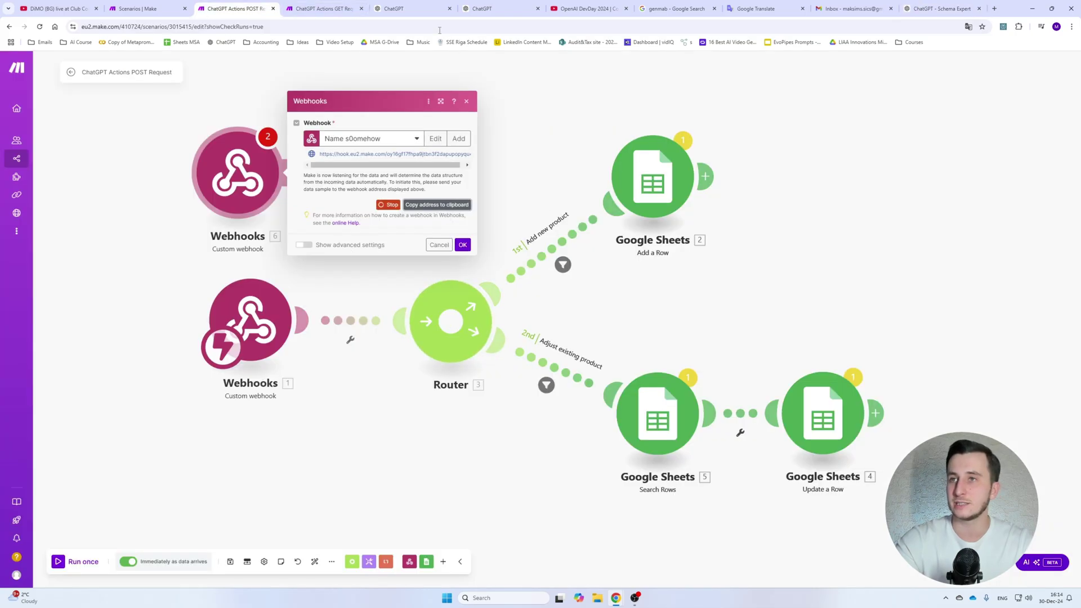
click(323, 8)
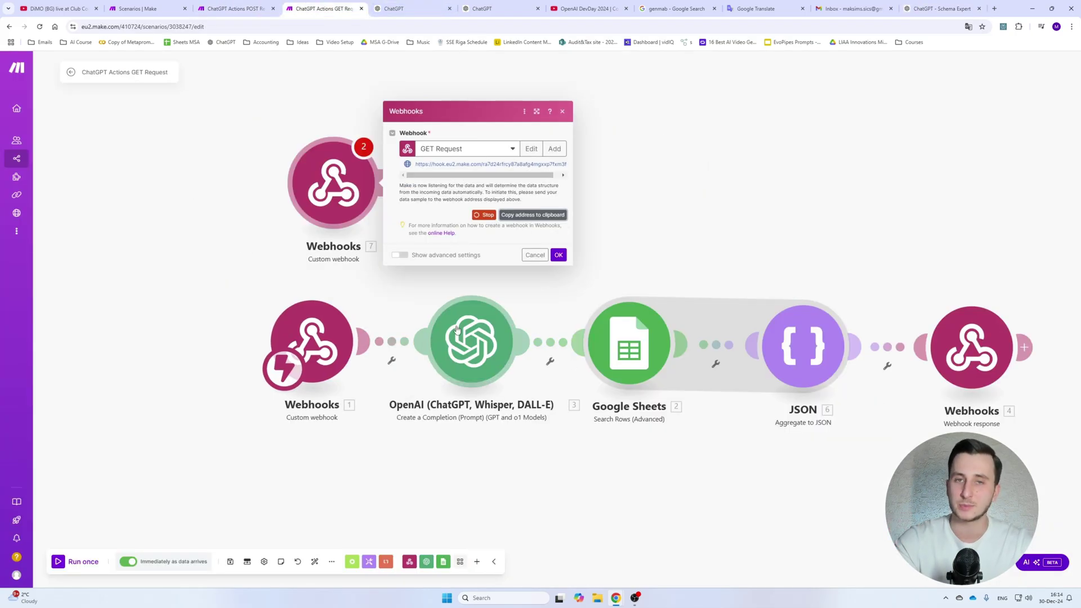
click(938, 8)
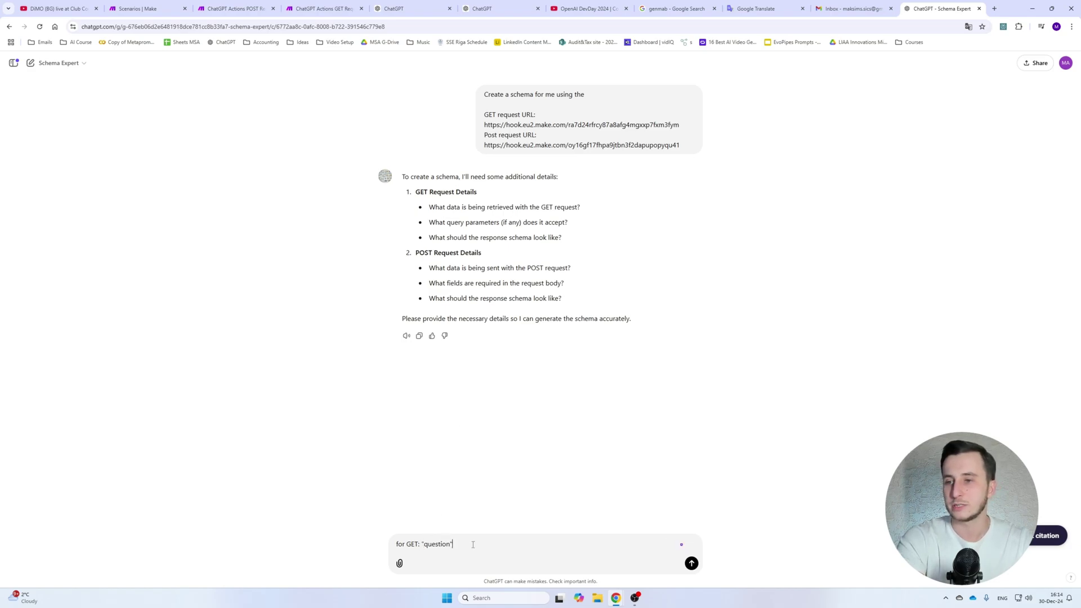
key(shift+Return)
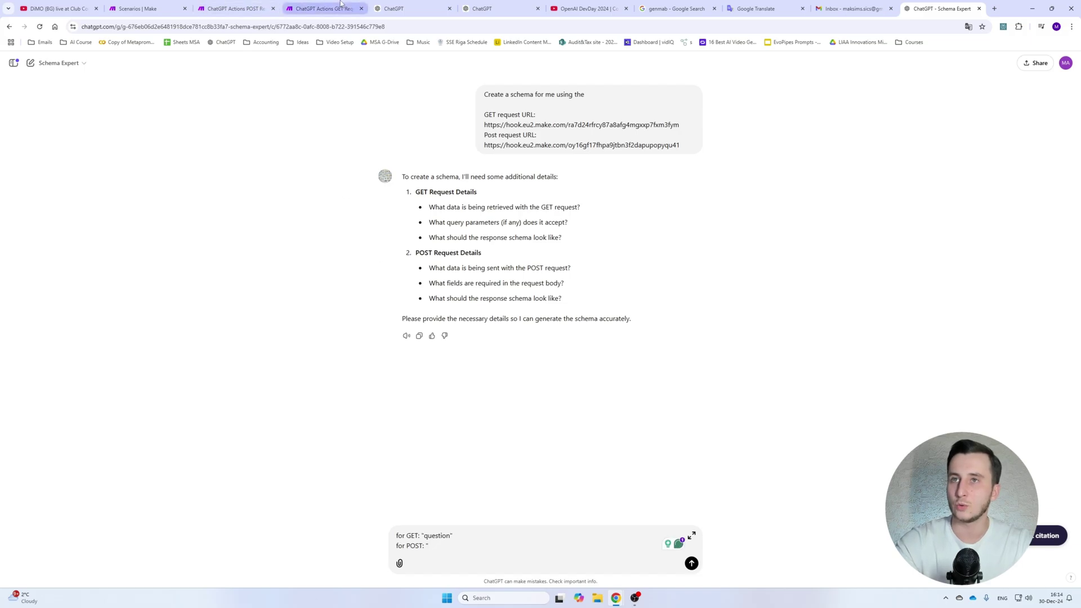
click(408, 8)
click(490, 9)
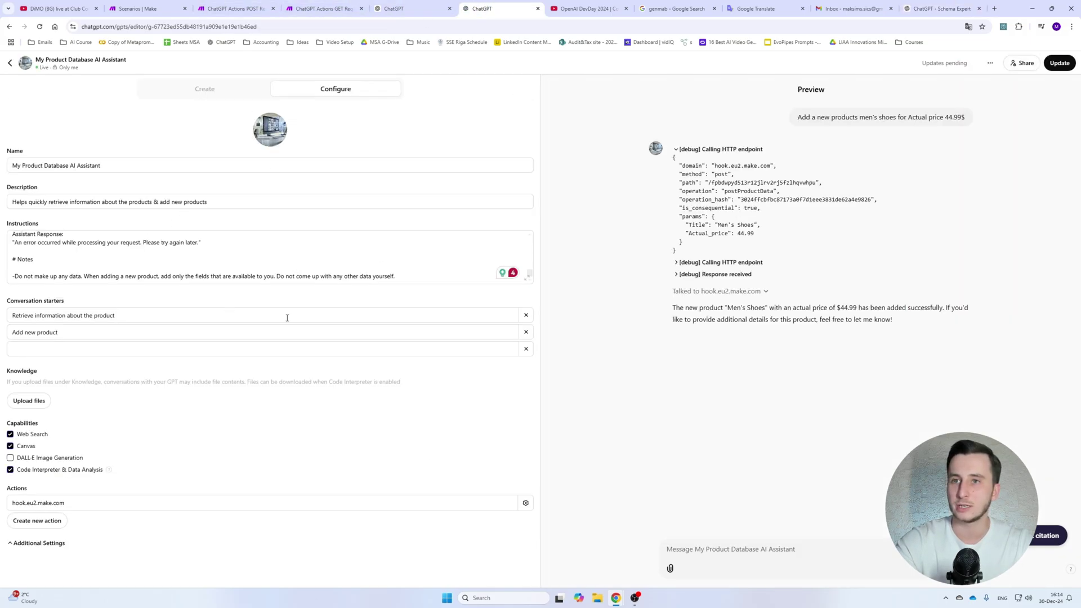
click(528, 275)
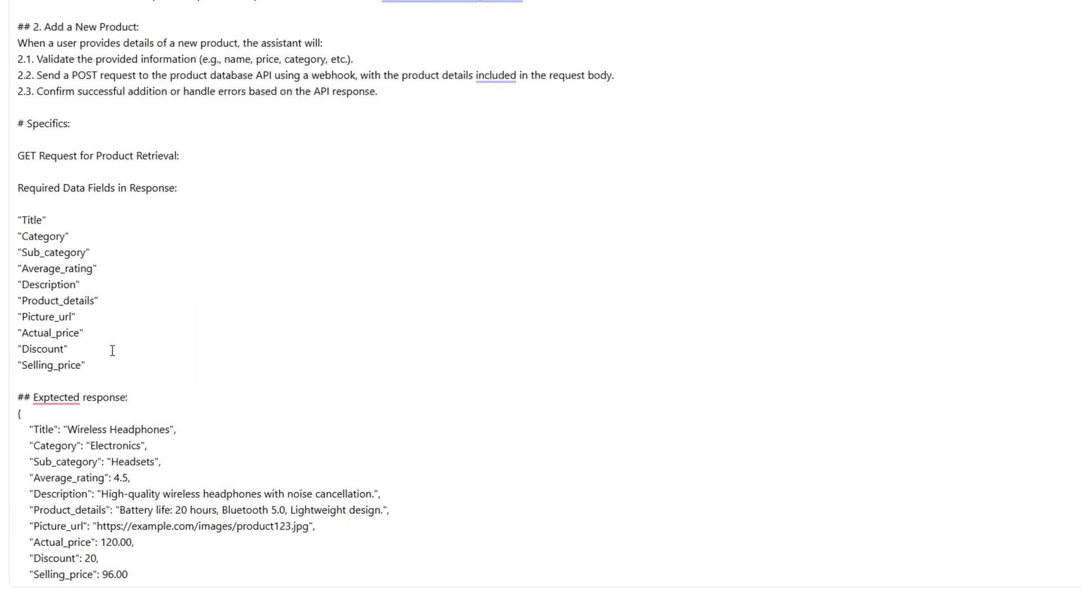
scroll(111, 341, down, 3)
drag(49, 431, 17, 241)
key(ctrl+c)
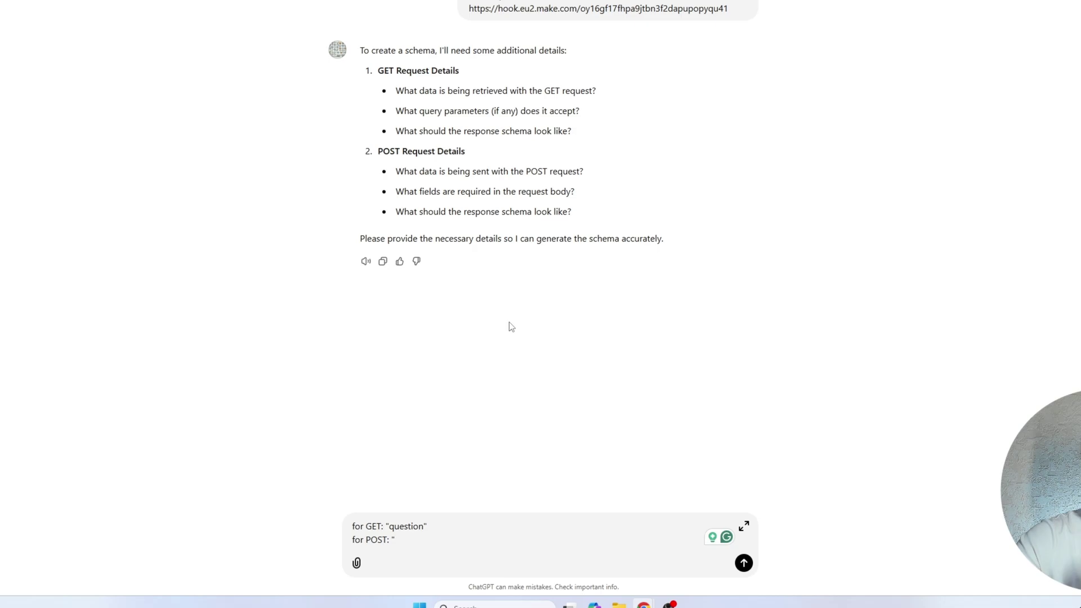
Step: Add a GET section with the pasted expected response JSON, then a POST label
text(to pas)
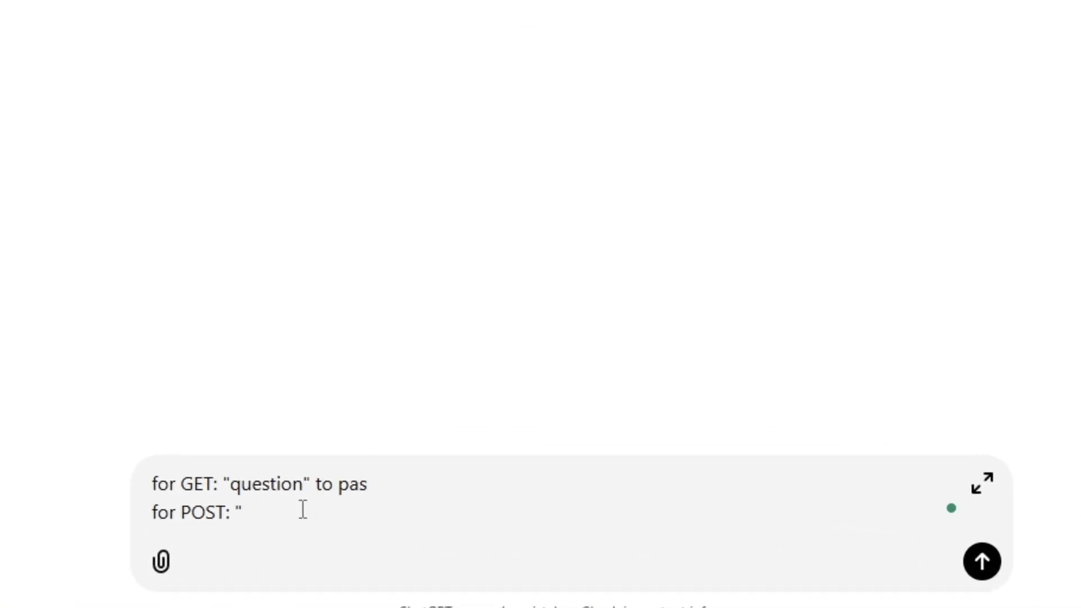
key(ctrl+shift+Left)
key(ctrl+shift+Left)
key(ctrl+shift+Left)
key(ctrl+shift+Left)
key(ctrl+shift+Left)
key(ctrl+shift+Left)
text(Expe)
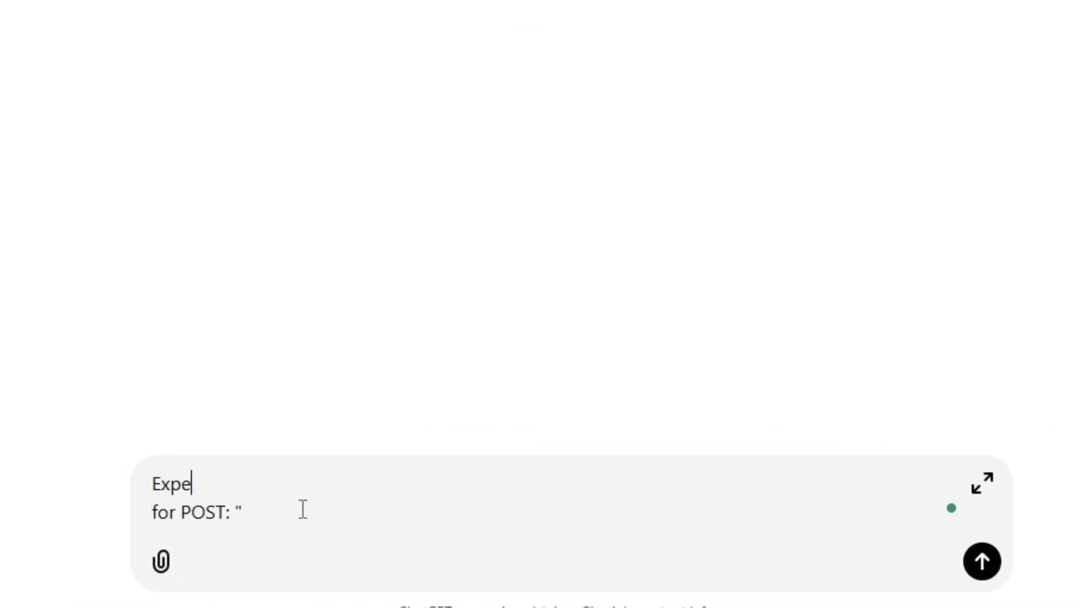
key(BackSpace)
key(BackSpace)
text(GET)
key(ctrl+v)
click(396, 505)
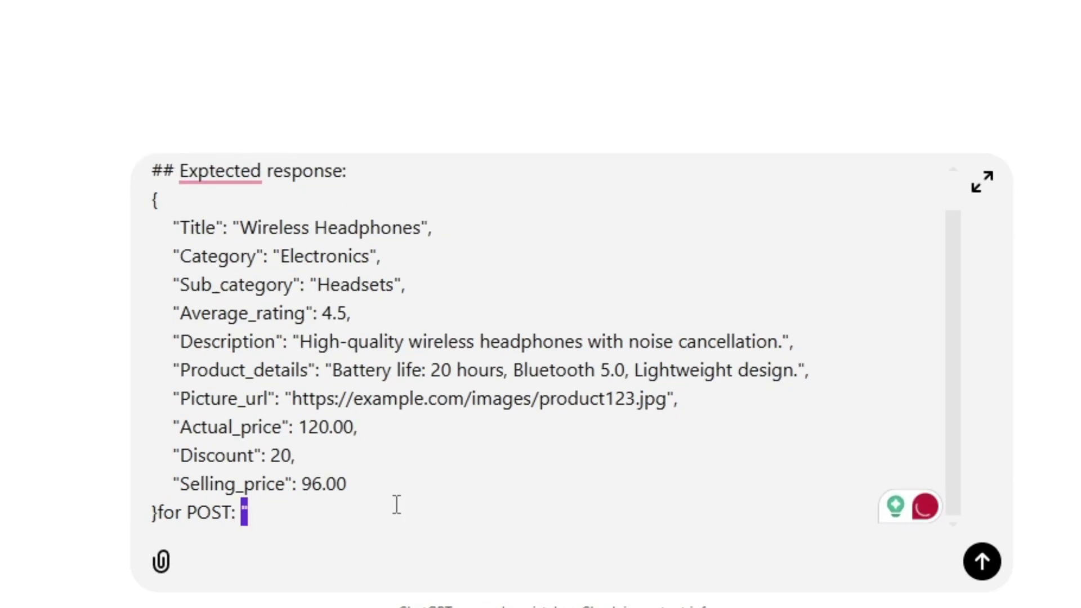
key(ctrl+shift+Left)
key(ctrl+shift+Left)
key(BackSpace)
key(shift+Return)
key(shift+Return)
key(shift+Return)
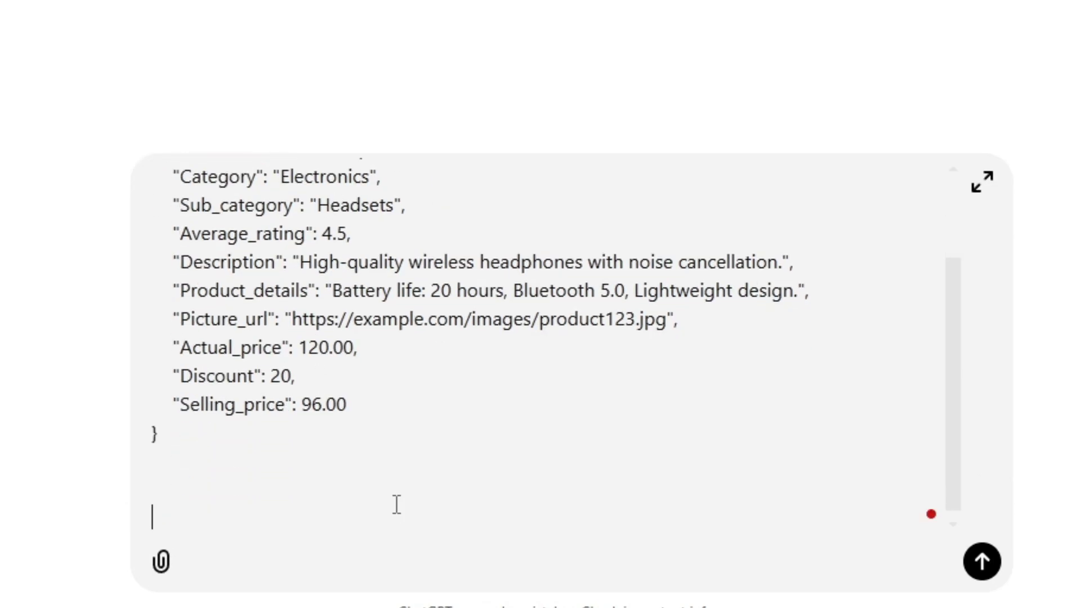
text(POST)
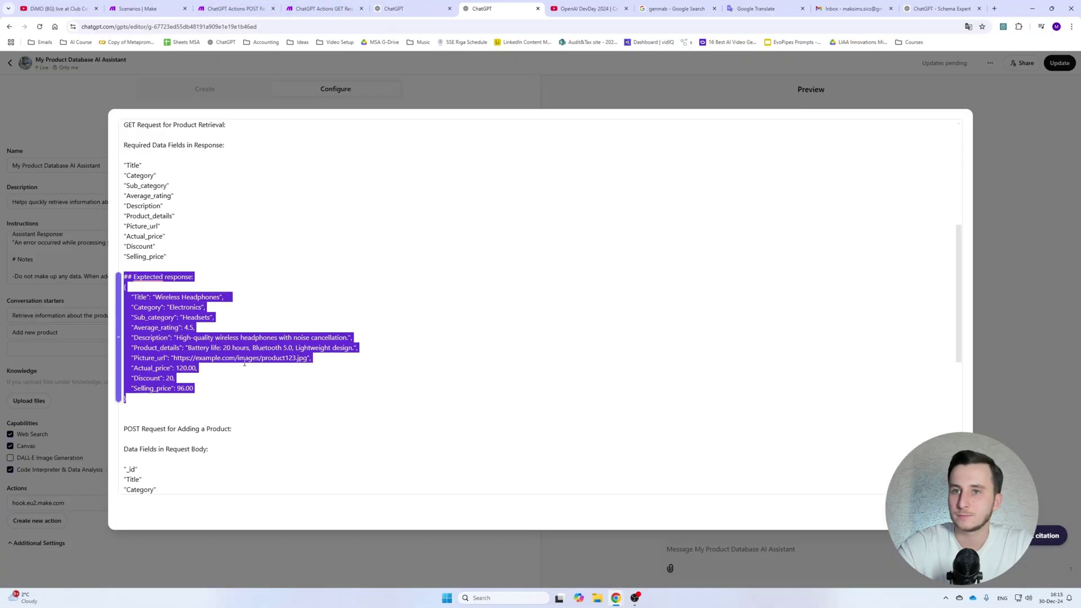
Step: Add the POST expected response JSON and the request body field list to the draft
scroll(244, 360, down, 5)
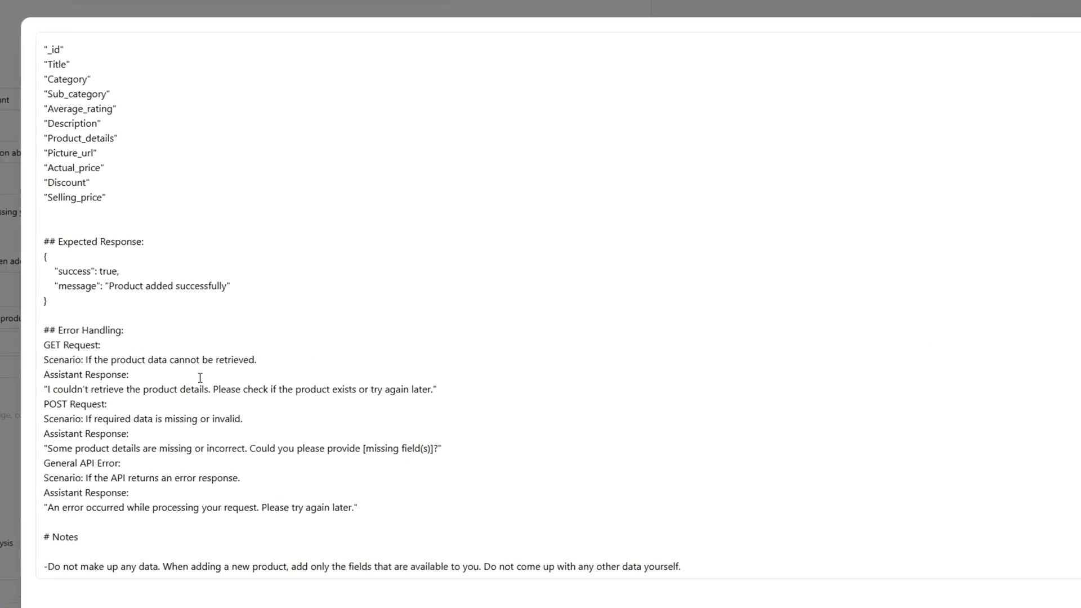
drag(26, 334, 224, 352)
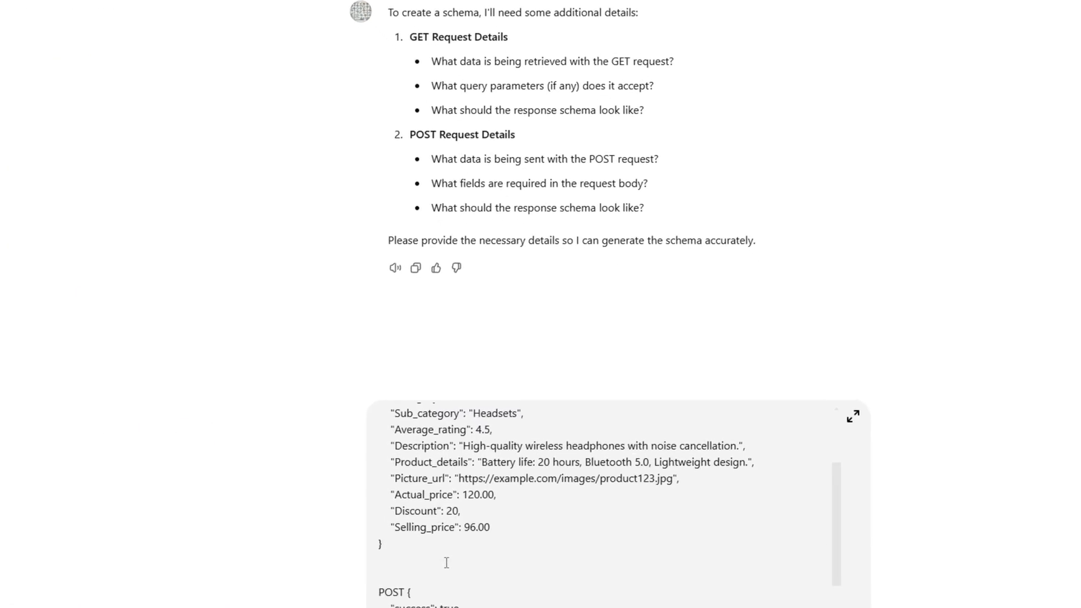
scroll(424, 555, down, 1)
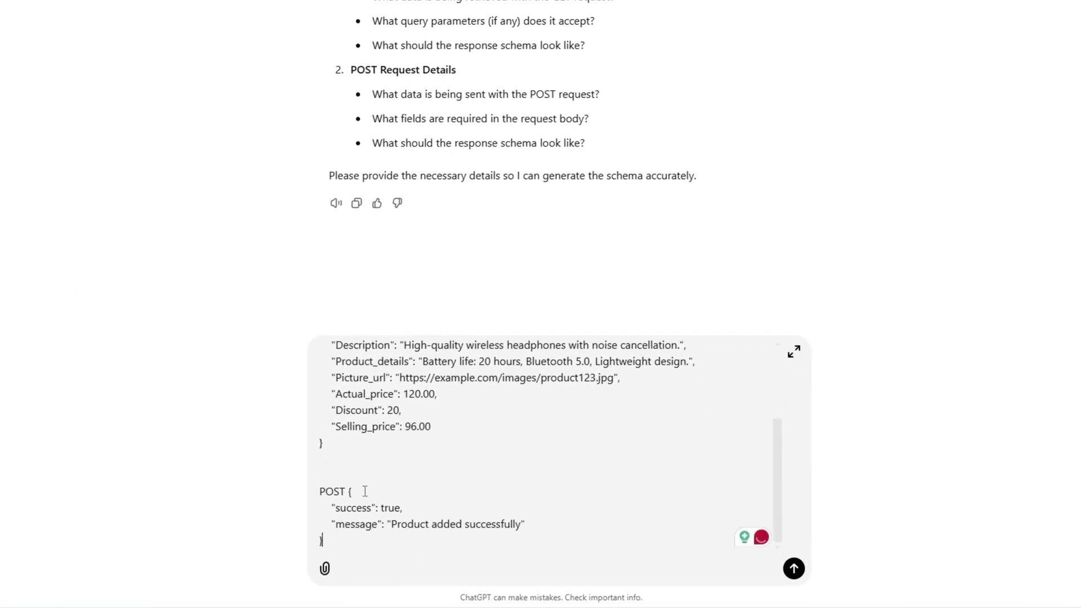
key(Return)
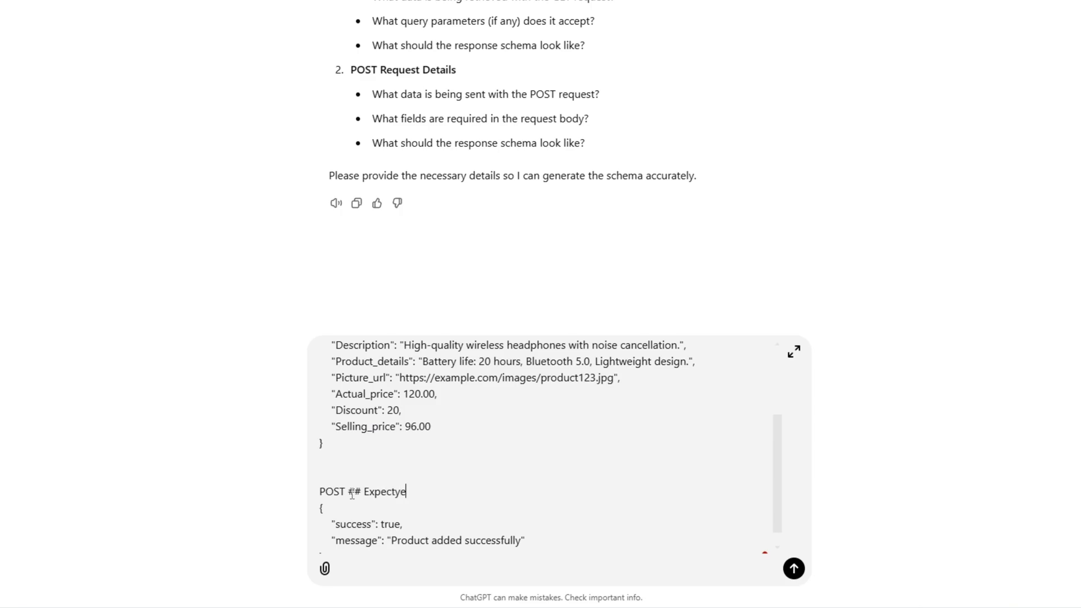
text(onse)
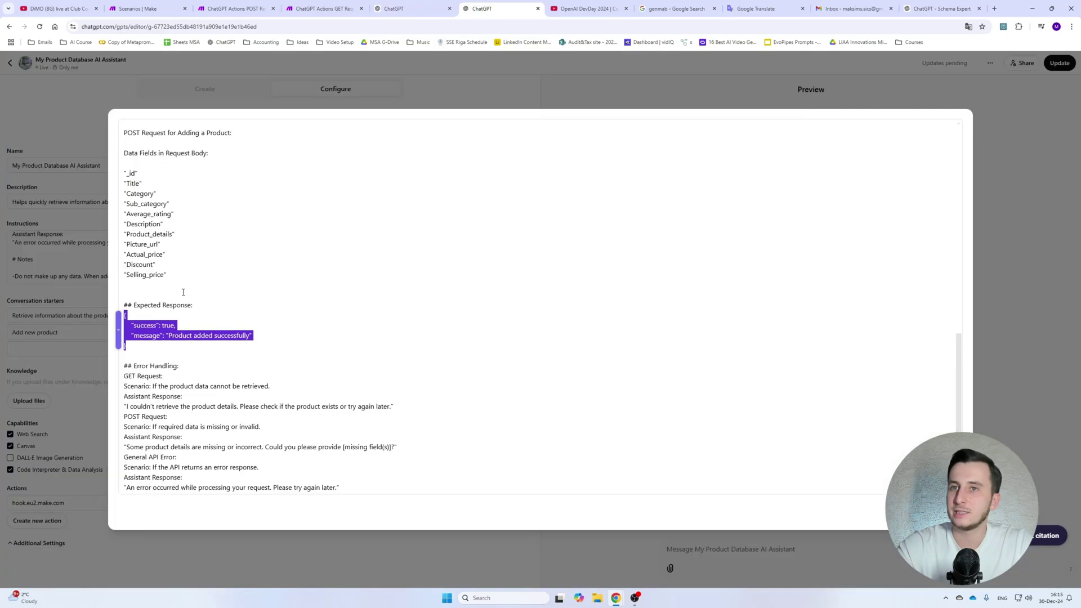
scroll(157, 364, up, 5)
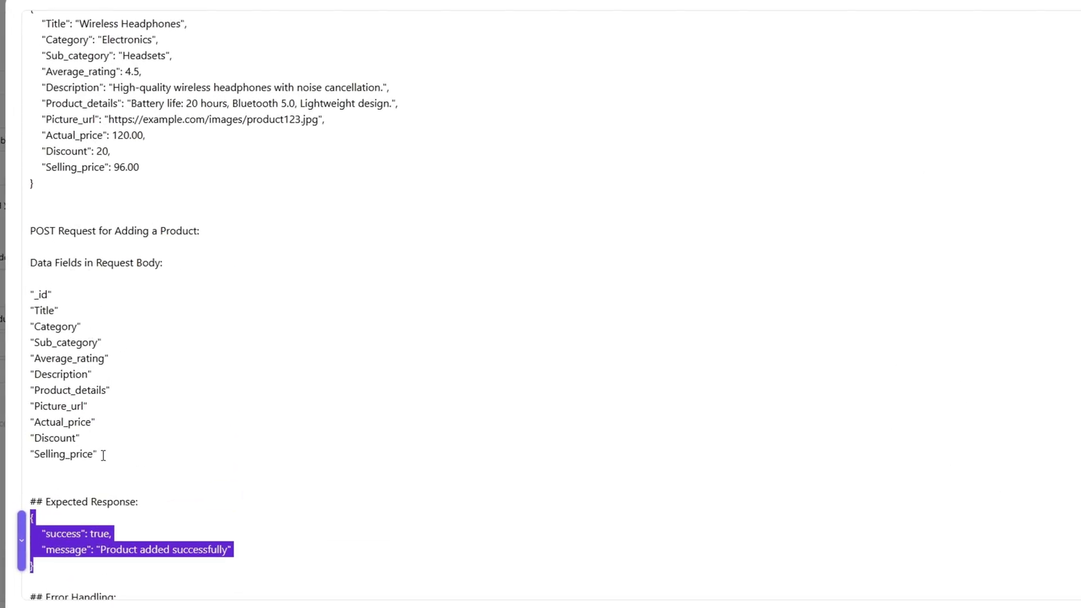
drag(103, 456, 48, 247)
key(ctrl+c)
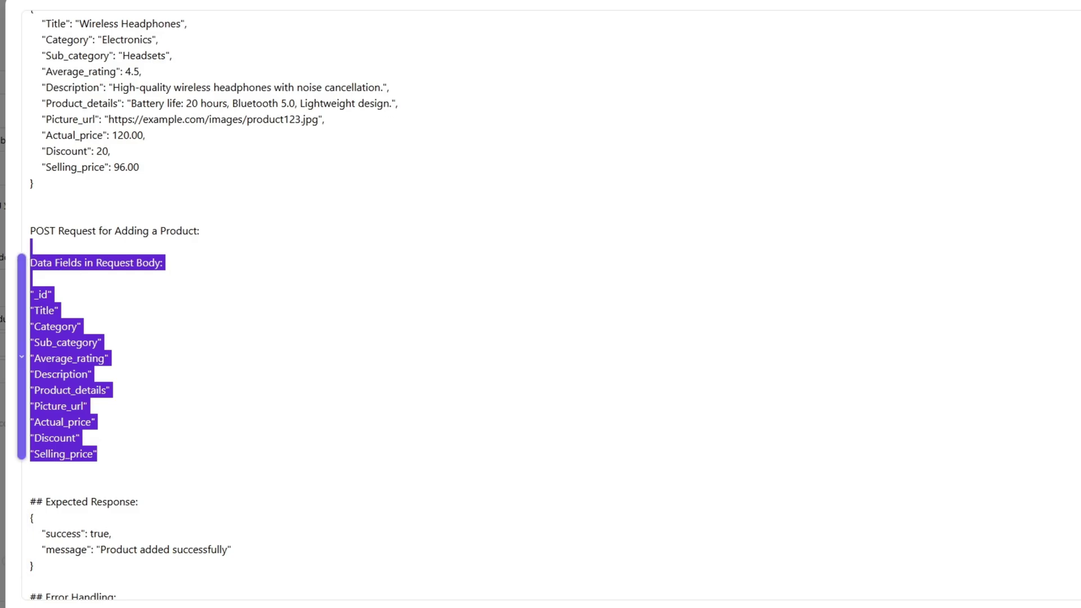
key(BackSpace)
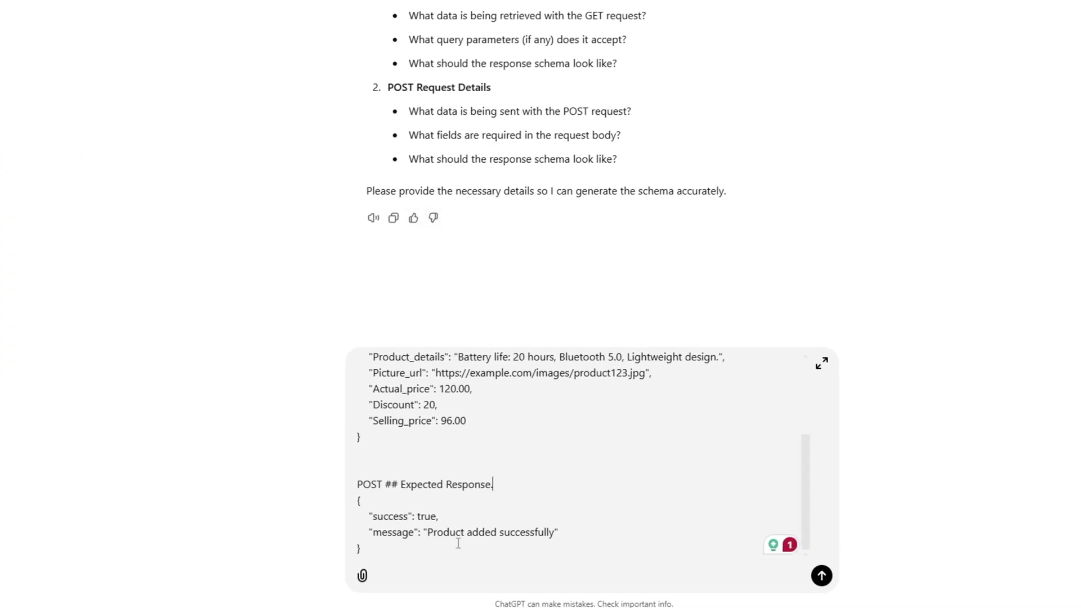
key(Return)
key(Return)
key(ctrl+v)
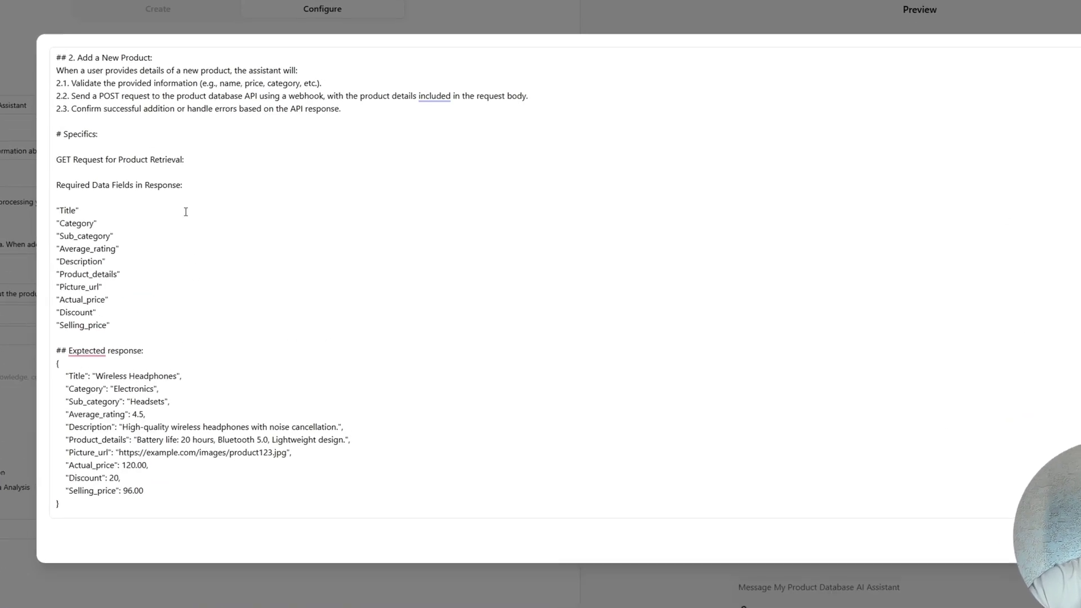
Step: Tidy the draft's spacing around the GET section and send the schema request
drag(133, 323, 59, 184)
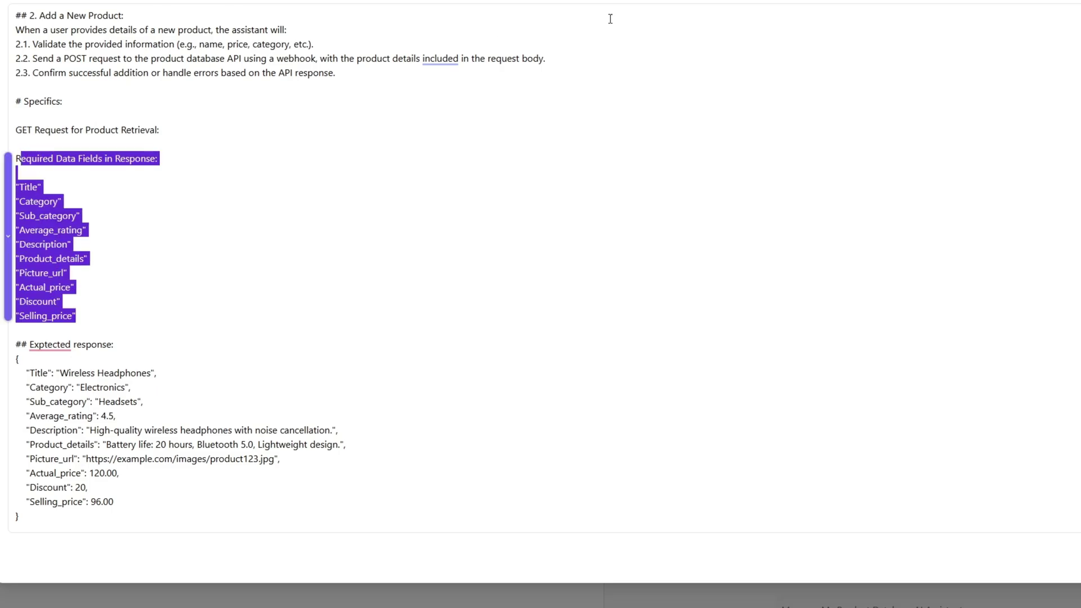
key(shift+Home)
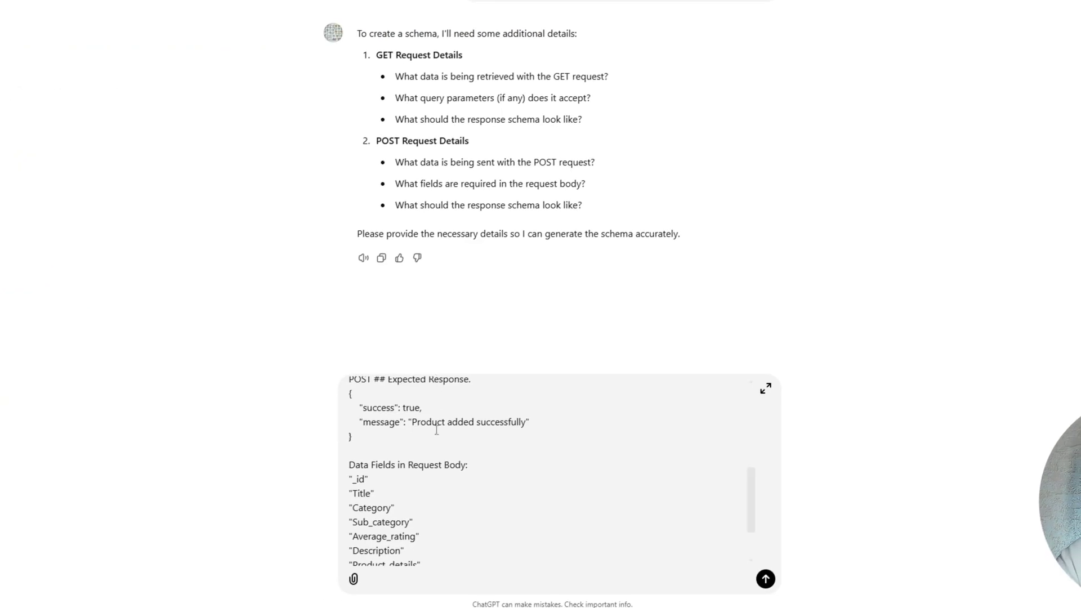
scroll(437, 430, up, 4)
scroll(394, 423, down, 3)
scroll(361, 411, up, 4)
key(ctrl+shift+Home)
key(Left)
key(Return)
key(Return)
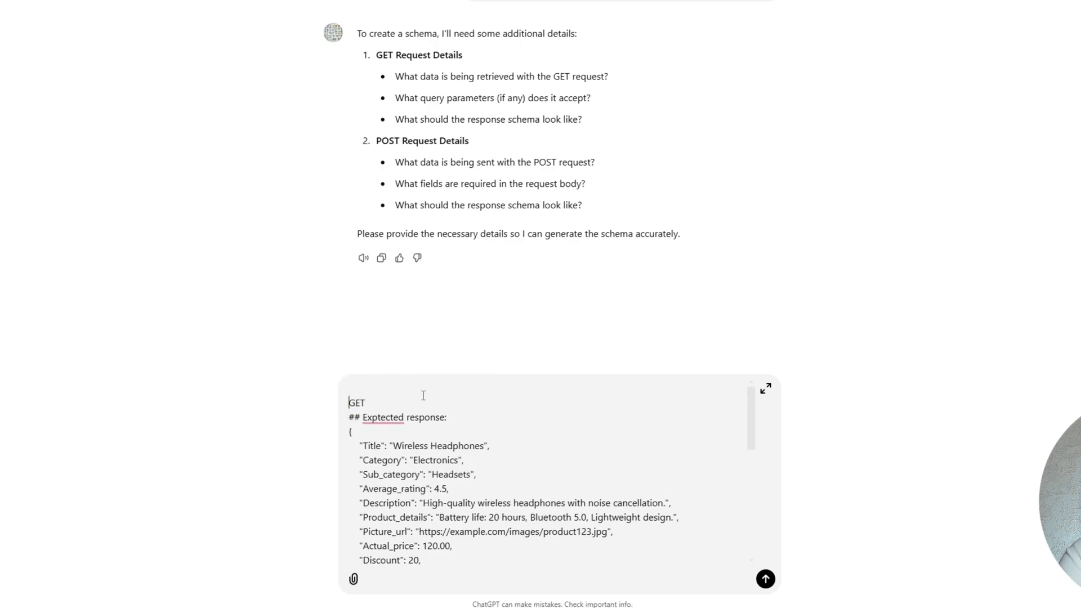
key(BackSpace)
key(BackSpace)
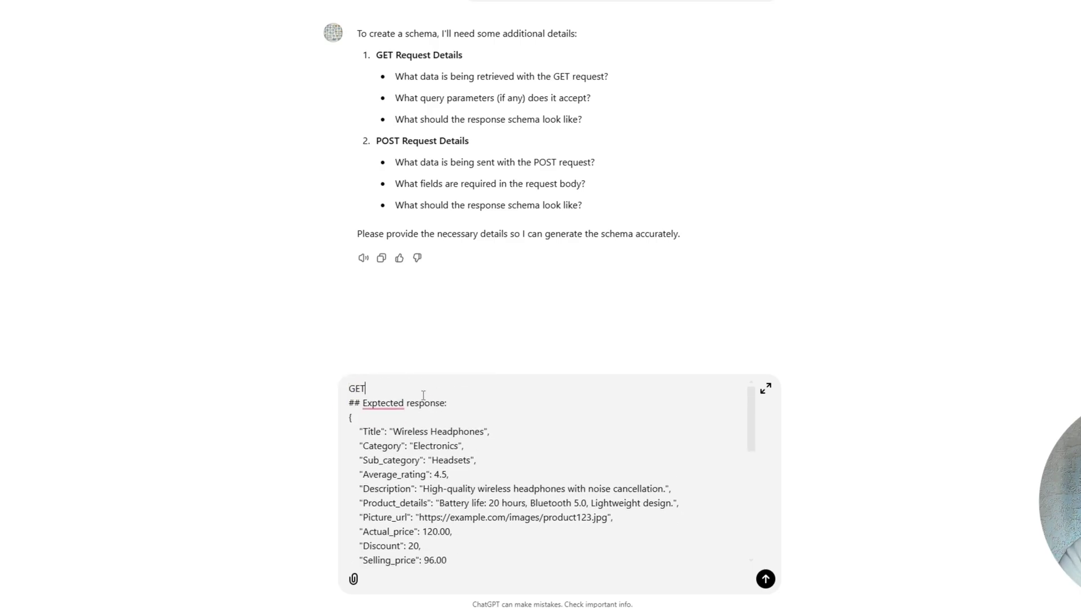
key(shift+Return)
key(Return)
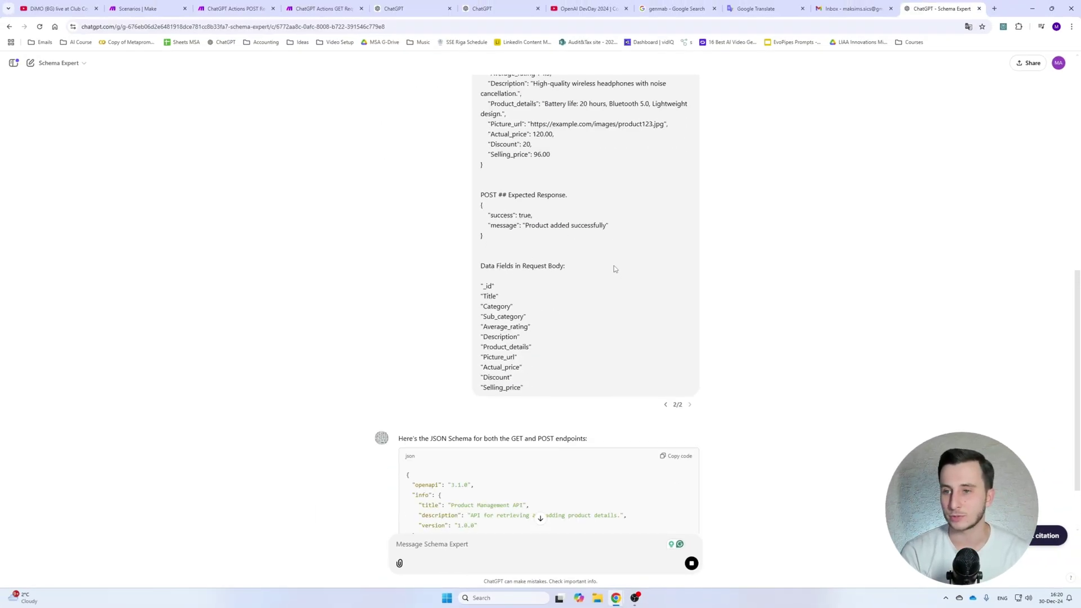
Step: Scroll through the generated Product Management API OpenAPI schema and copy its code
scroll(571, 293, down, 3)
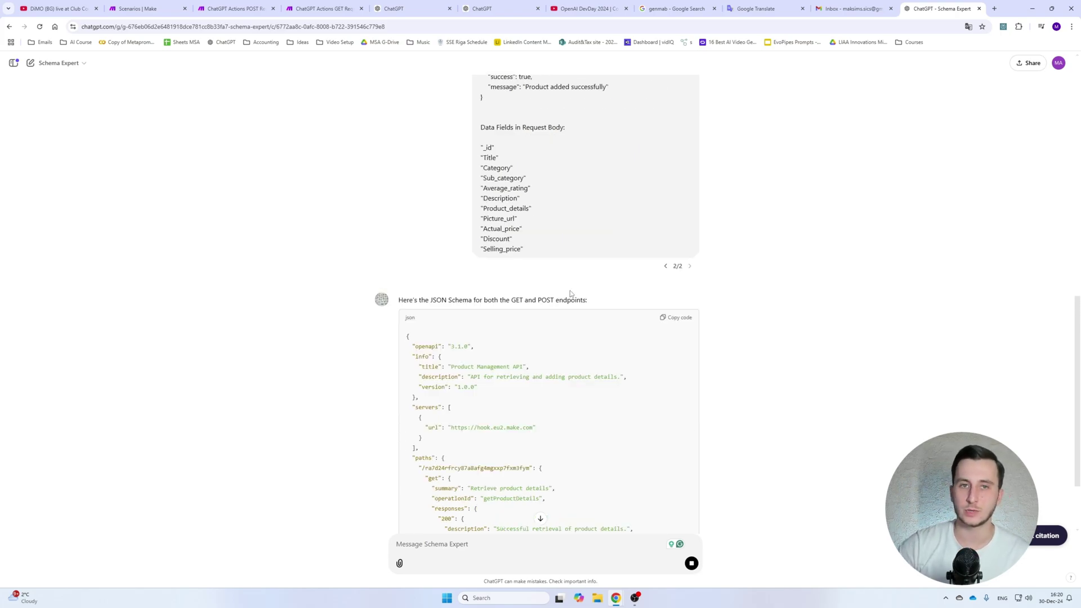
scroll(570, 293, down, 3)
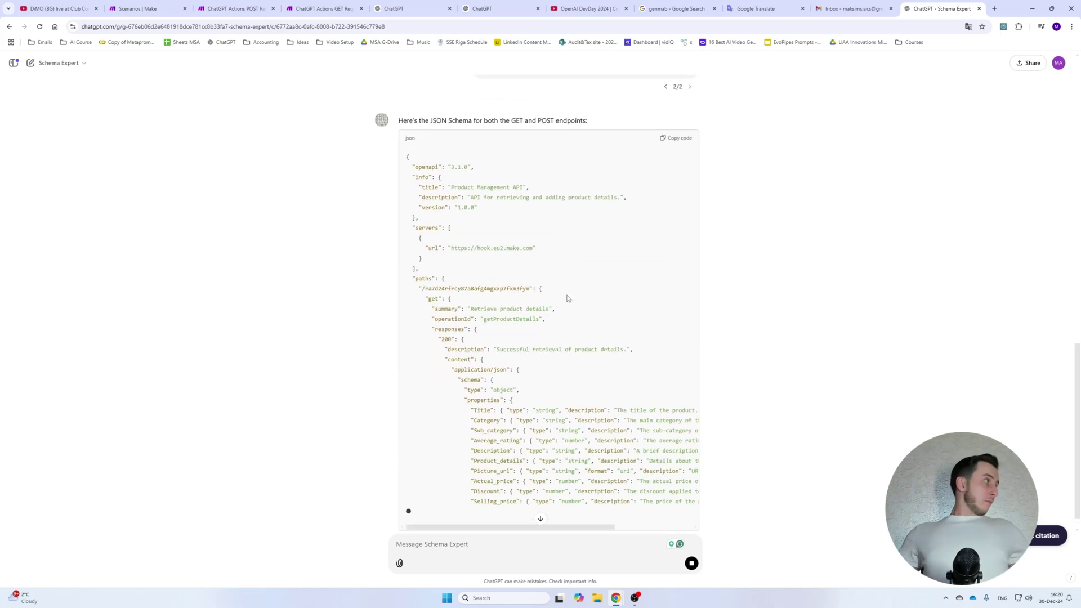
scroll(567, 298, down, 8)
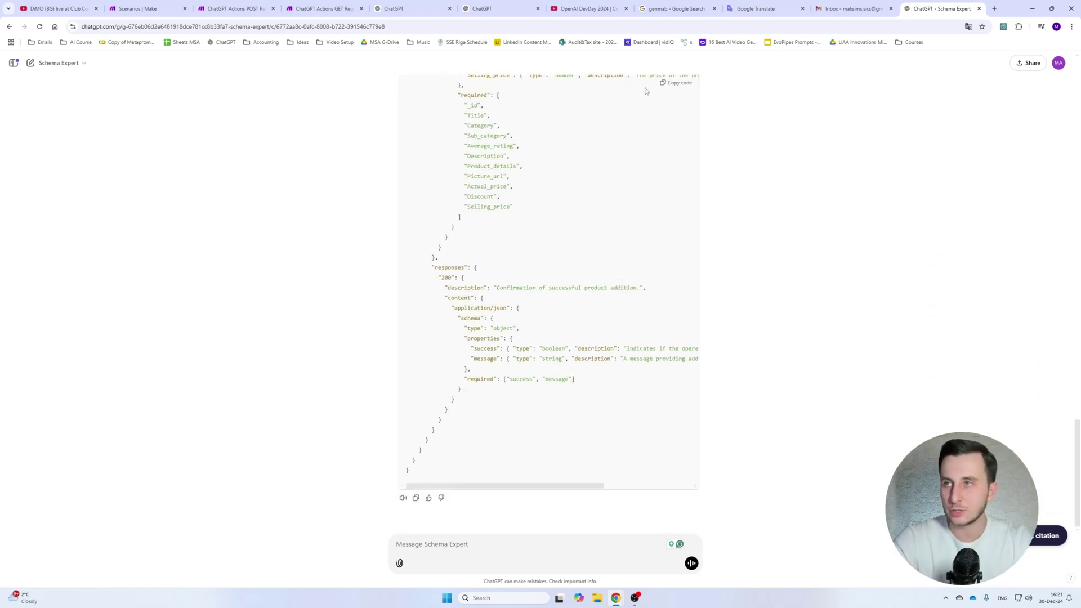
click(679, 83)
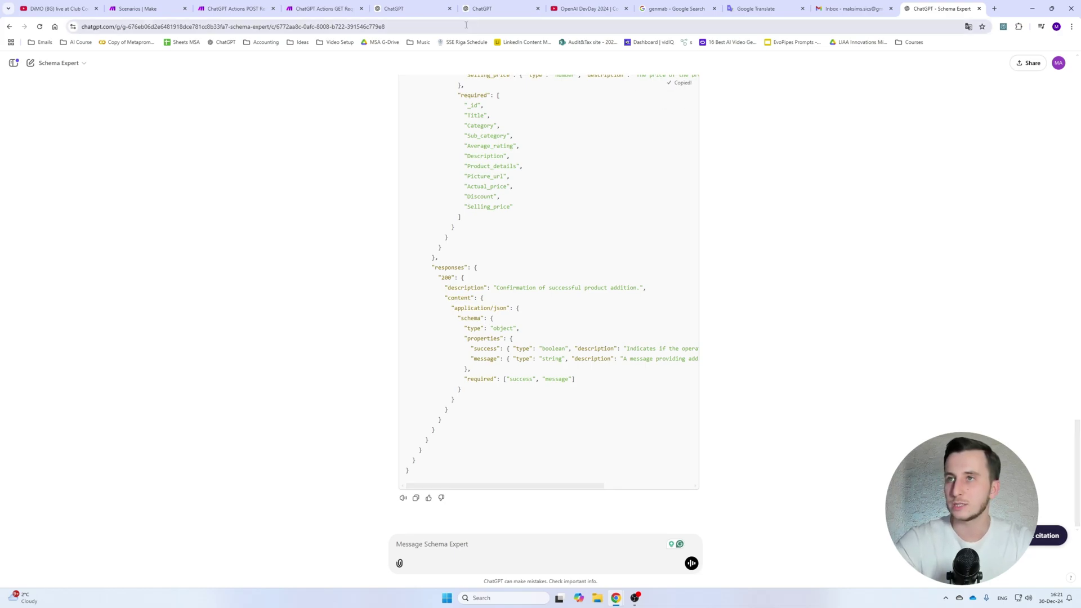
Step: Paste the generated schema into the GPT's Add actions Schema box
click(411, 8)
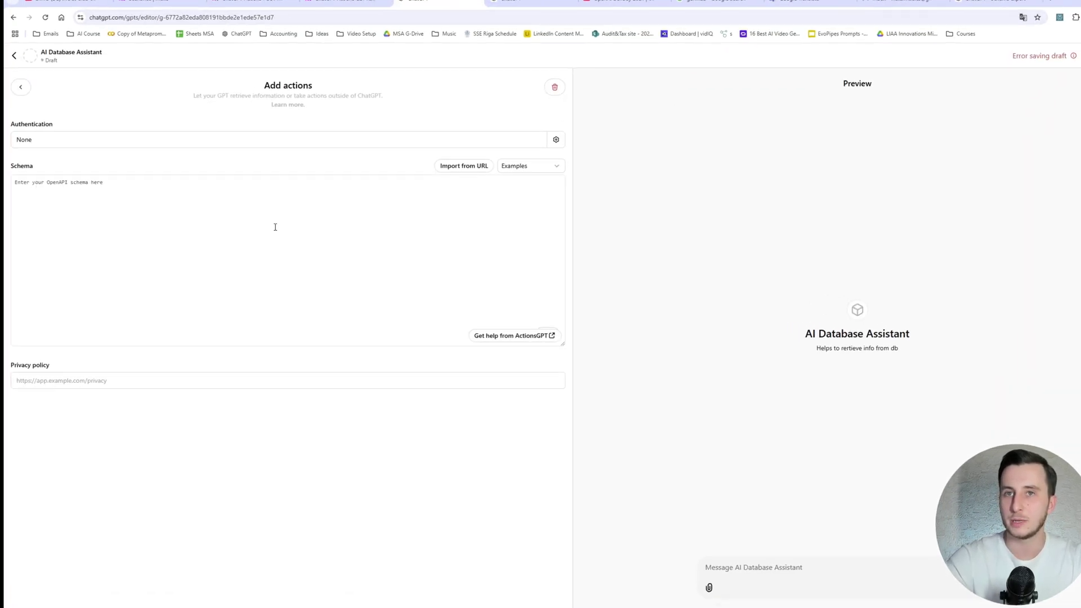
click(275, 227)
key(ctrl+v)
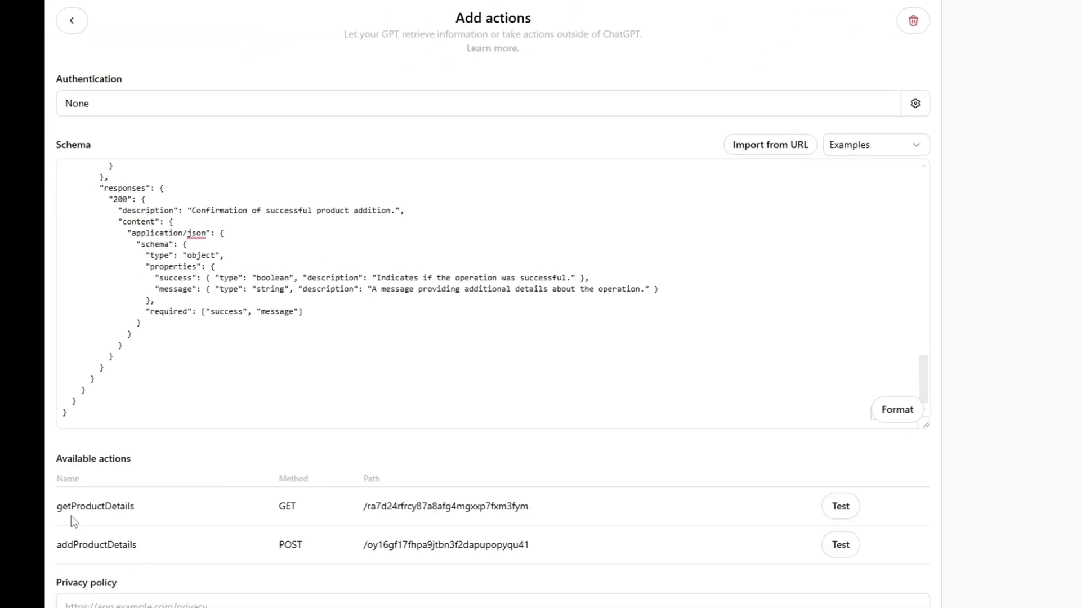
drag(71, 515, 177, 514)
click(68, 543)
Step: Test getProductDetails and always allow calls to the Make webhook host
click(841, 508)
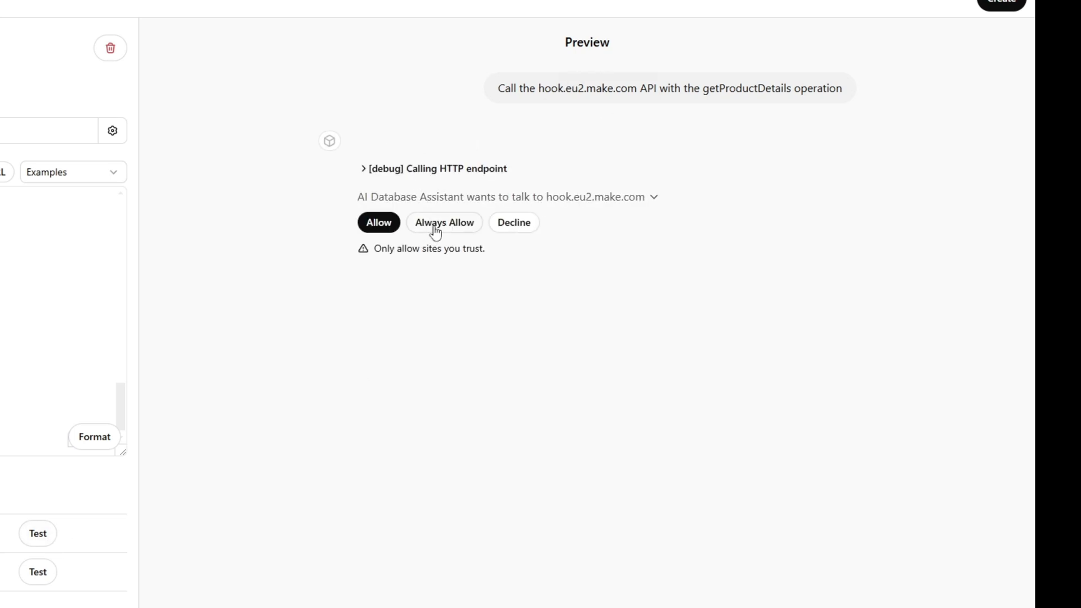
click(435, 227)
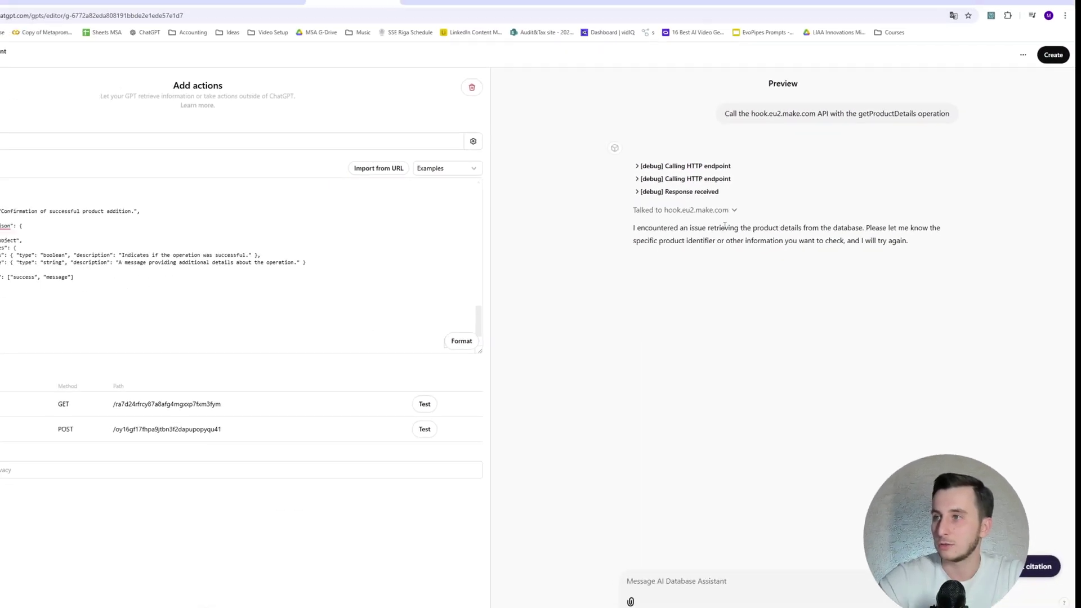
click(147, 9)
Step: Reposition the GET Request webhook module and confirm its settings
click(324, 8)
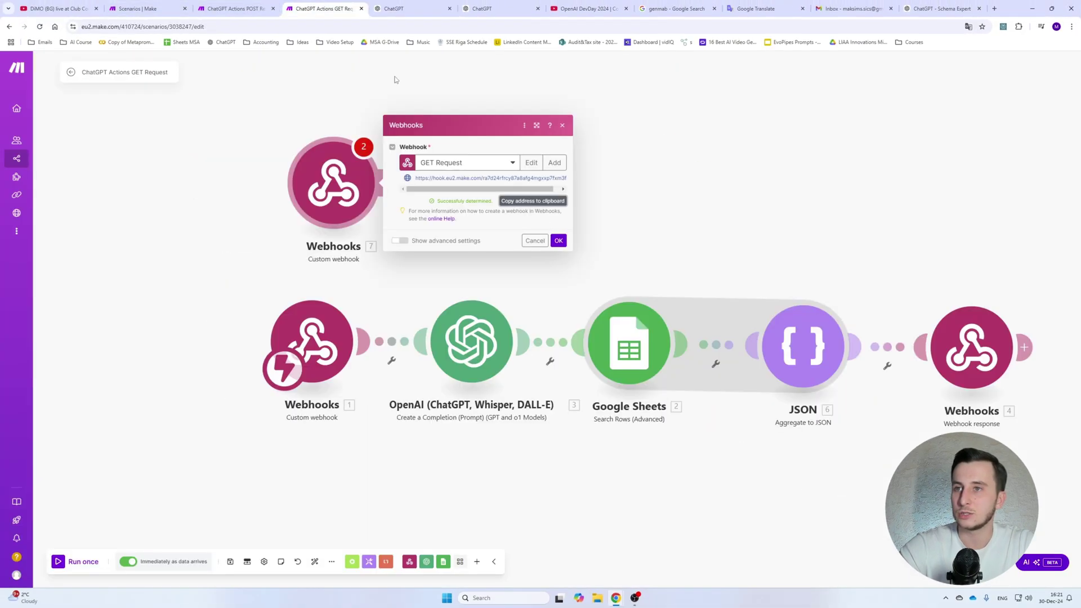
drag(369, 190, 345, 185)
drag(426, 199, 462, 200)
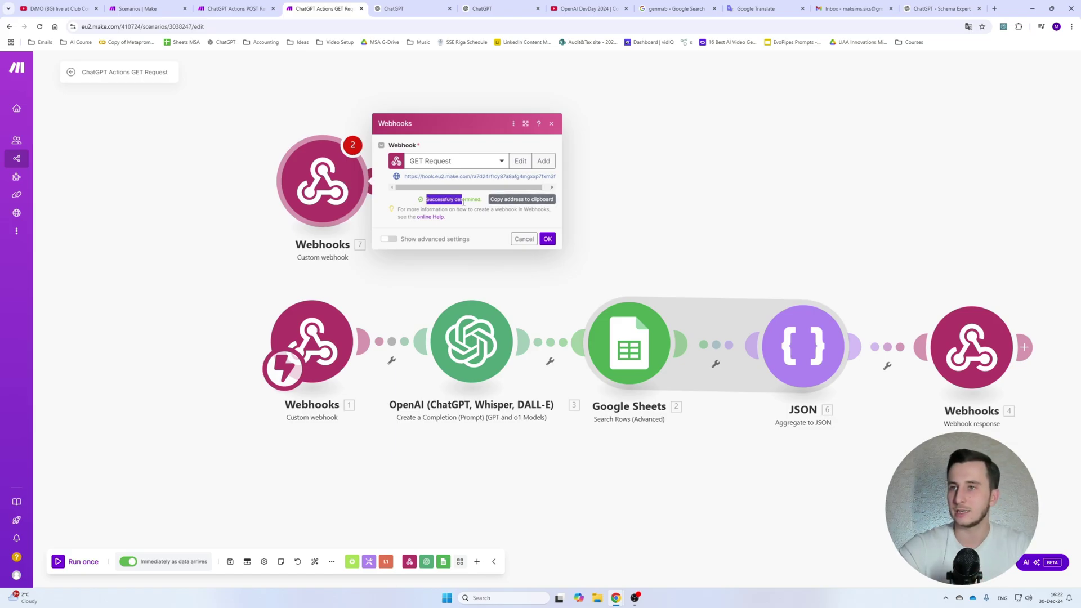
click(554, 240)
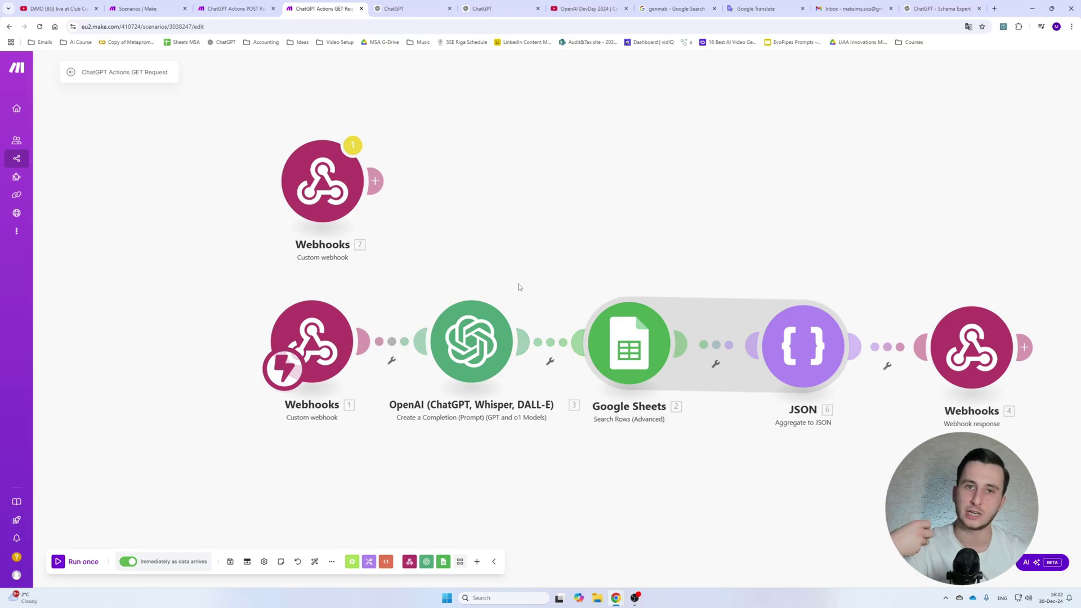
Step: Test the add-product action against the POST scenario's webhook and move the extra Webhooks module
click(236, 8)
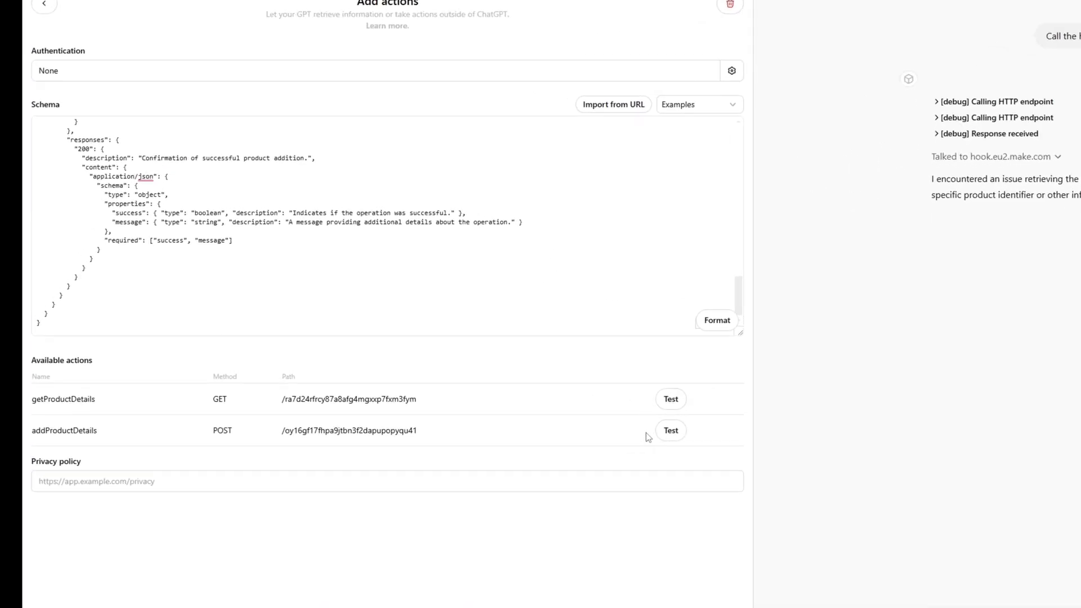
click(889, 454)
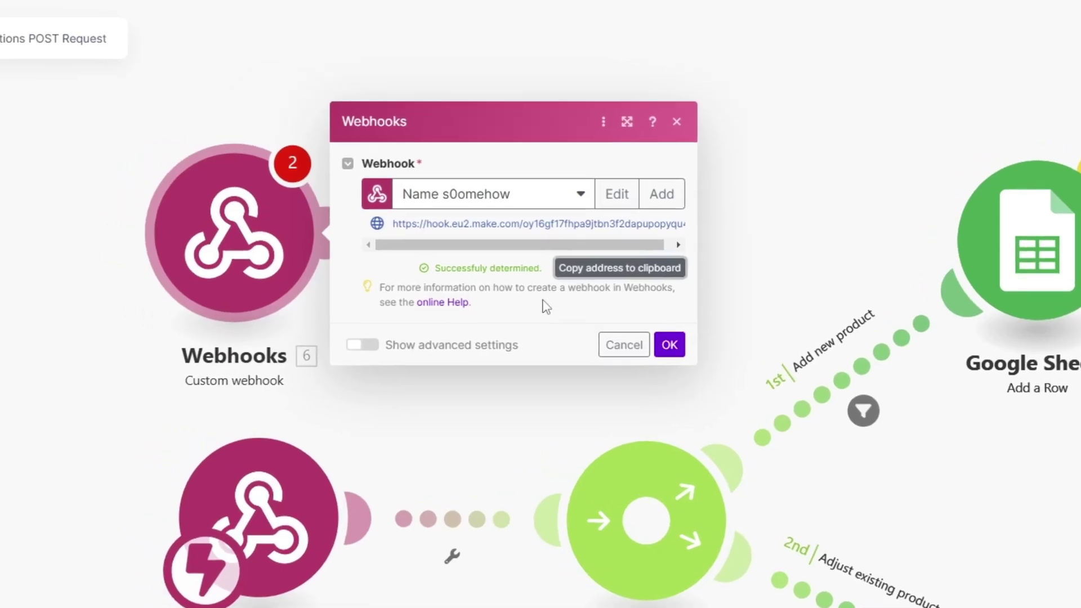
drag(431, 276, 553, 280)
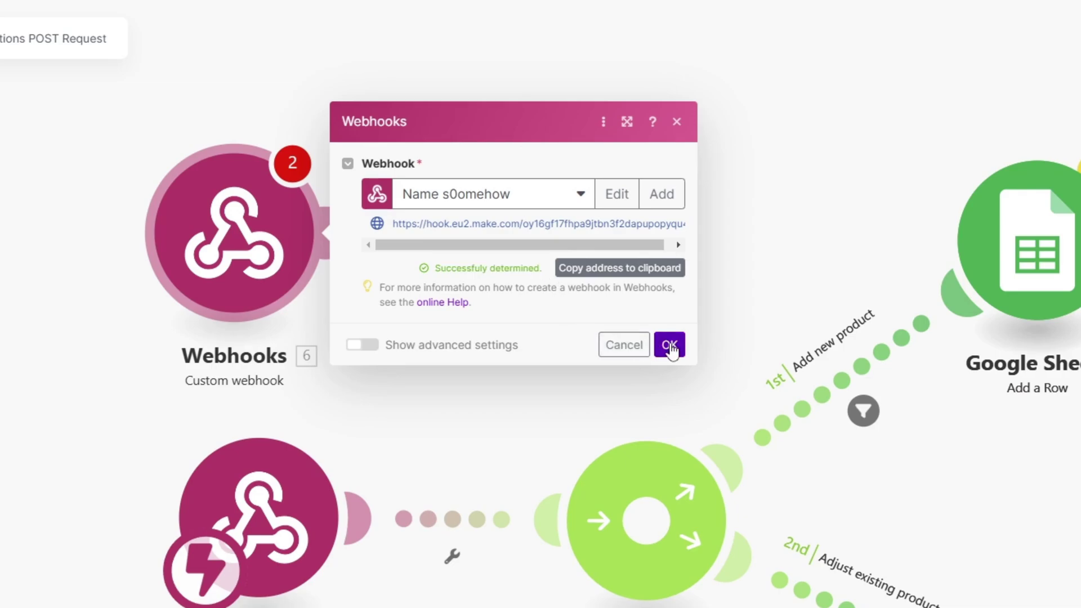
click(668, 345)
drag(282, 265, 297, 240)
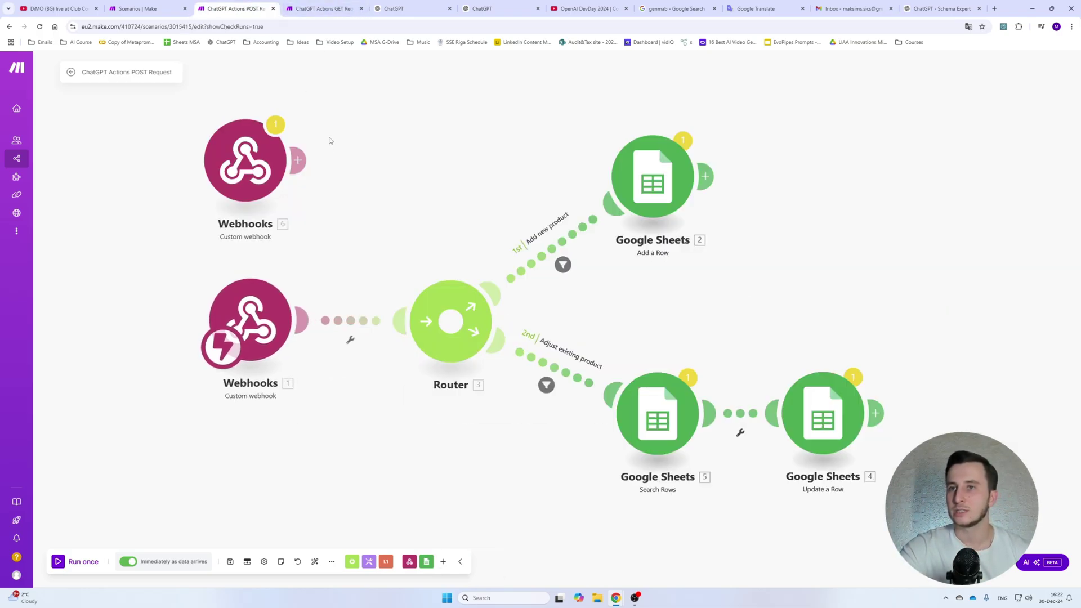
Step: Copy the extra Webhooks module and paste it into the GET Request scenario
drag(369, 160, 179, 186)
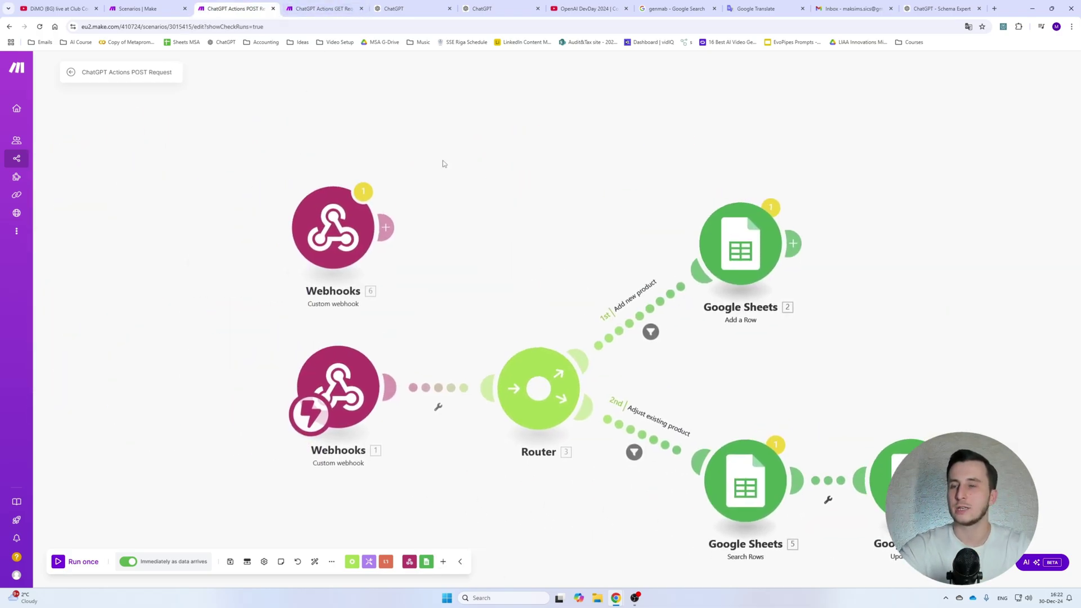
right_click(314, 227)
click(229, 133)
drag(229, 133, 394, 300)
key(ctrl+c)
key(ctrl+Tab)
key(ctrl+v)
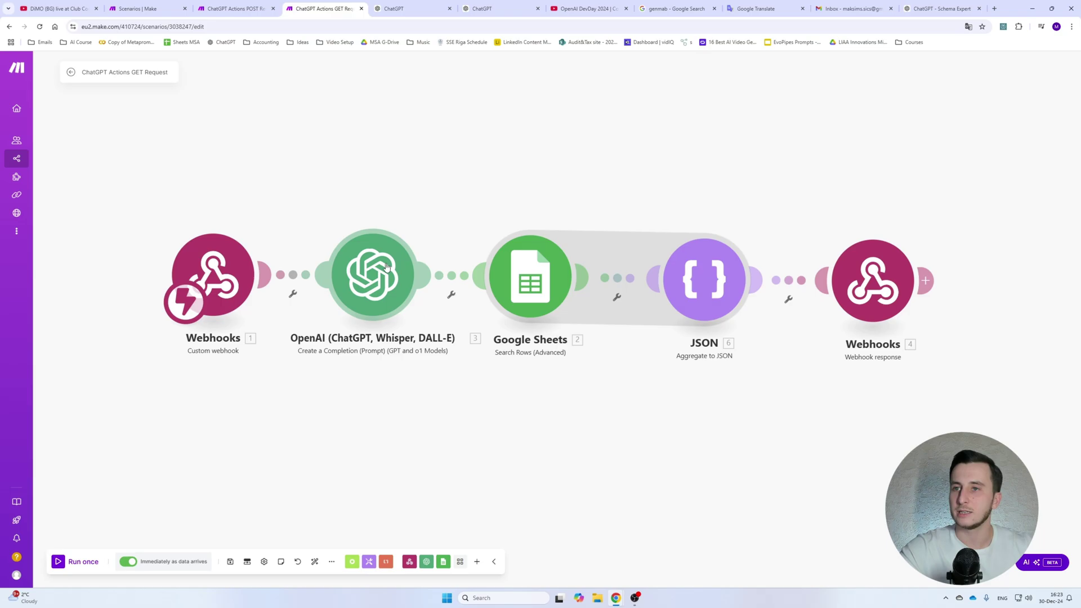
Step: Review the OpenAI module settings, where Message 2's user content maps to the question field
click(372, 276)
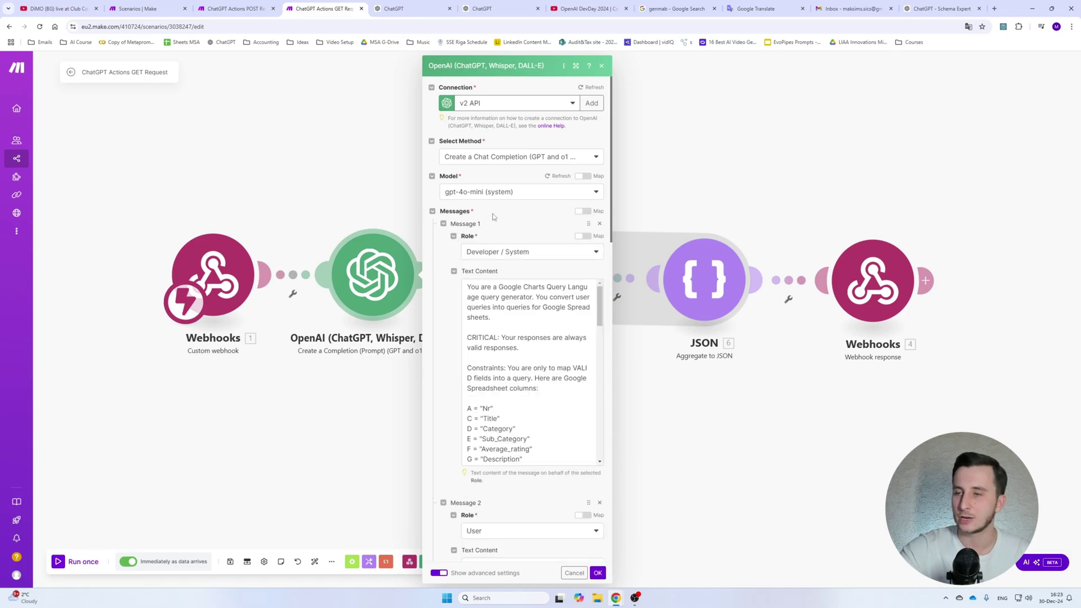
scroll(516, 346, down, 1)
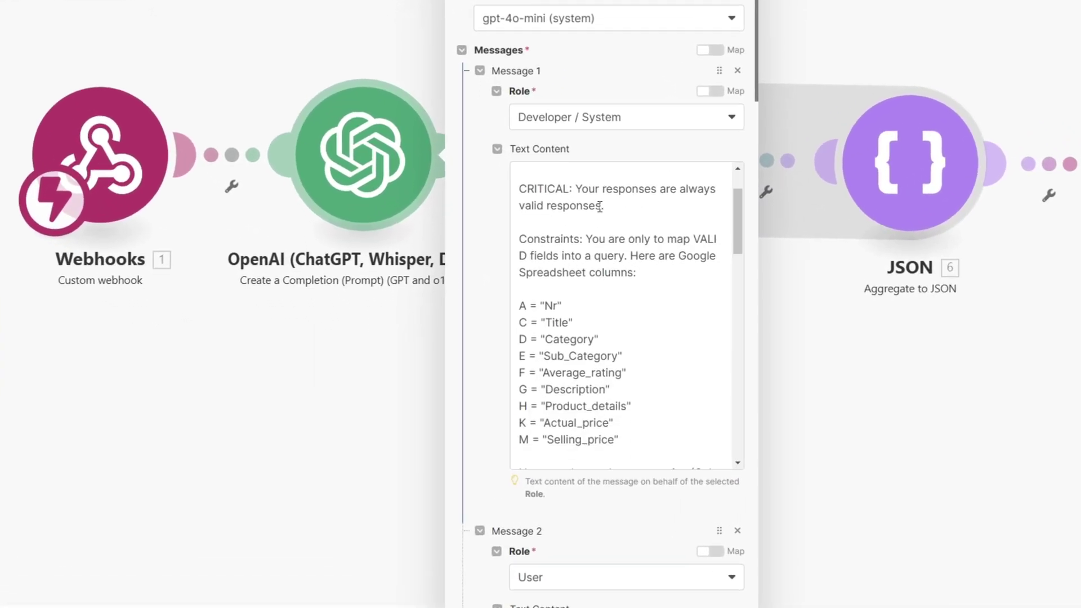
scroll(601, 206, down, 5)
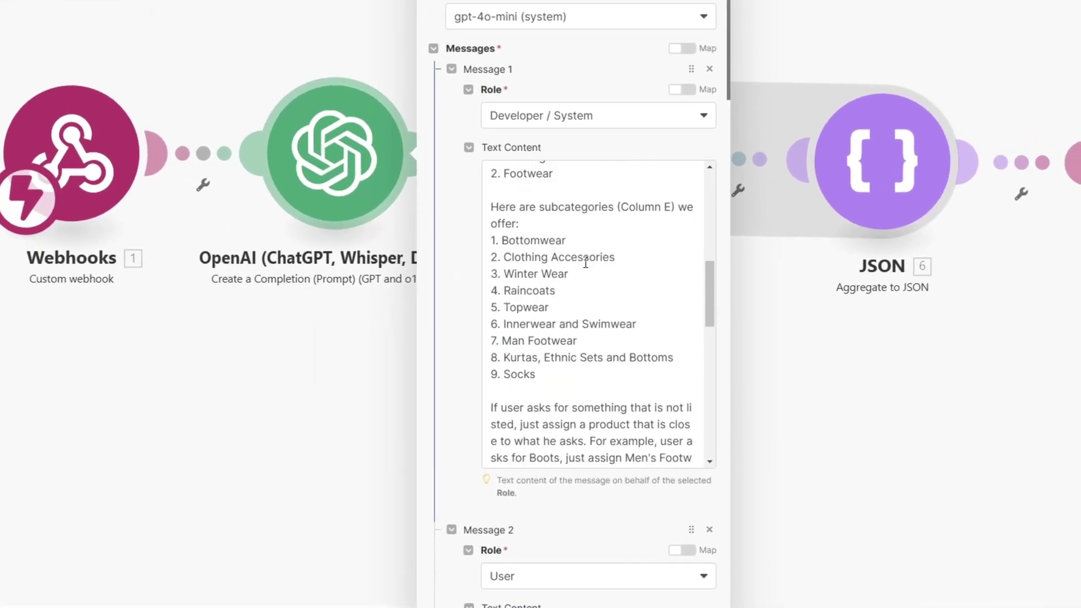
scroll(573, 218, down, 3)
scroll(591, 240, down, 2)
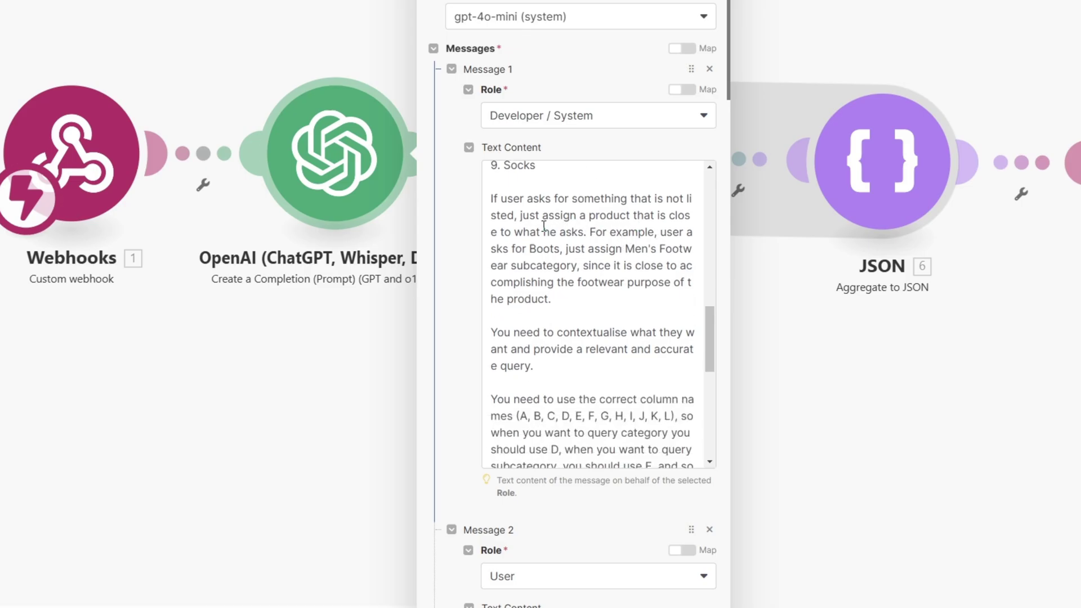
scroll(546, 226, down, 5)
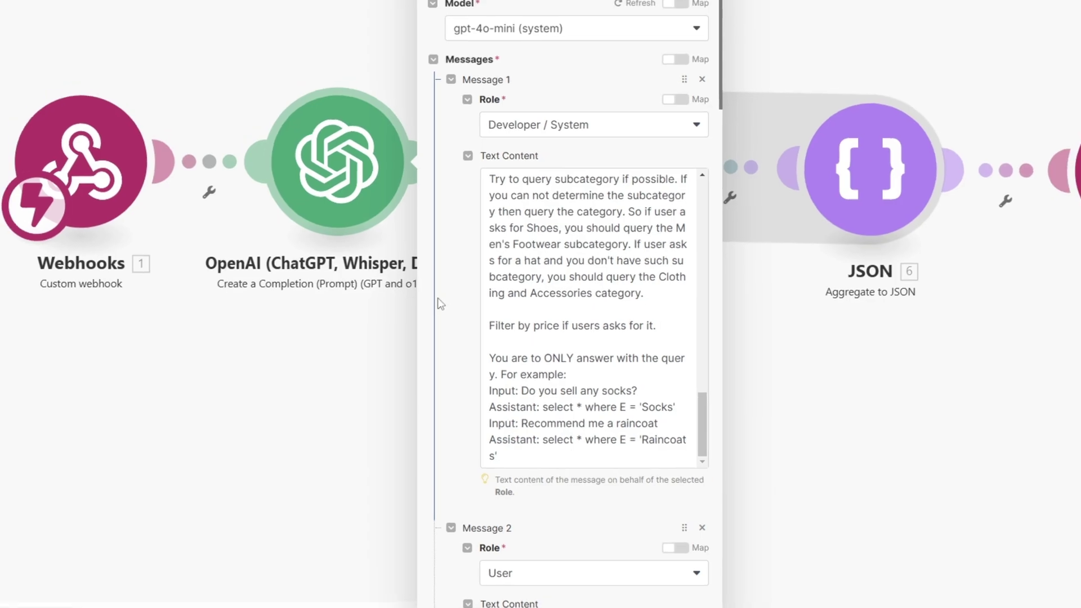
scroll(439, 302, down, 6)
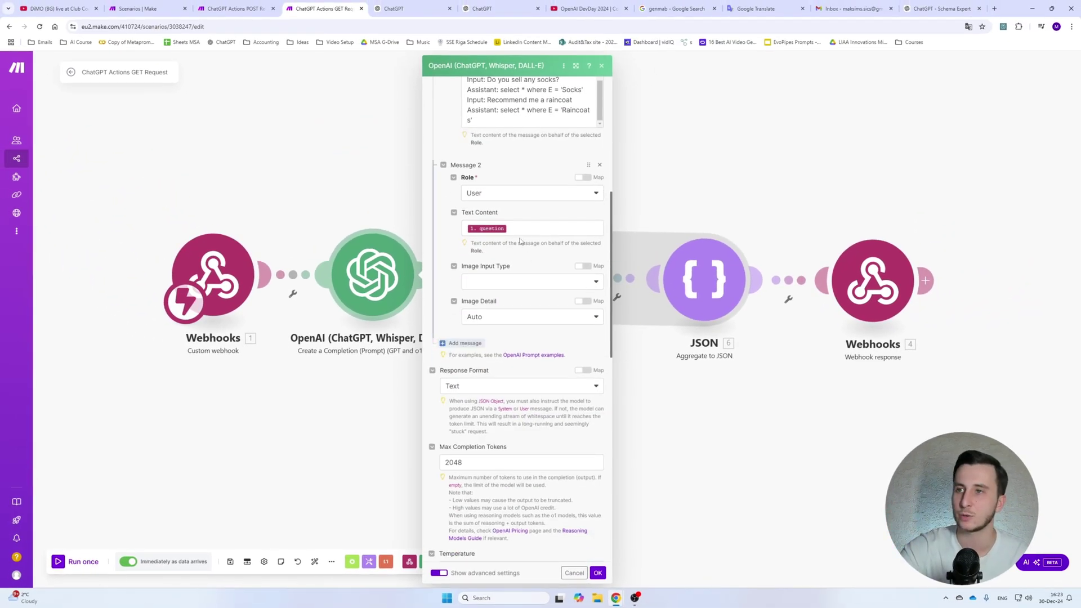
click(597, 573)
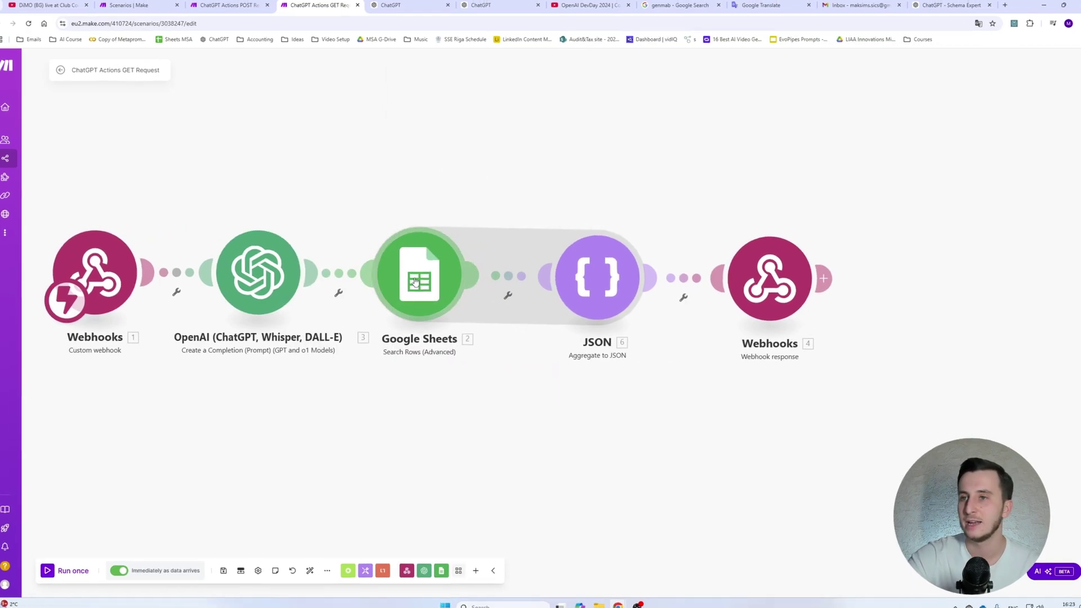
click(415, 281)
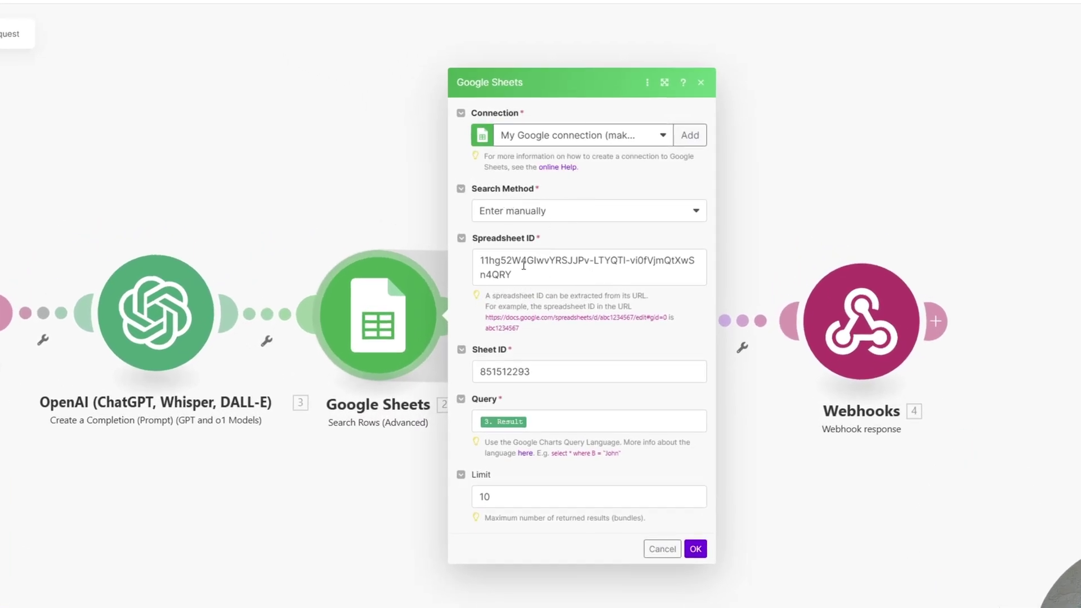
click(523, 265)
click(522, 371)
click(555, 421)
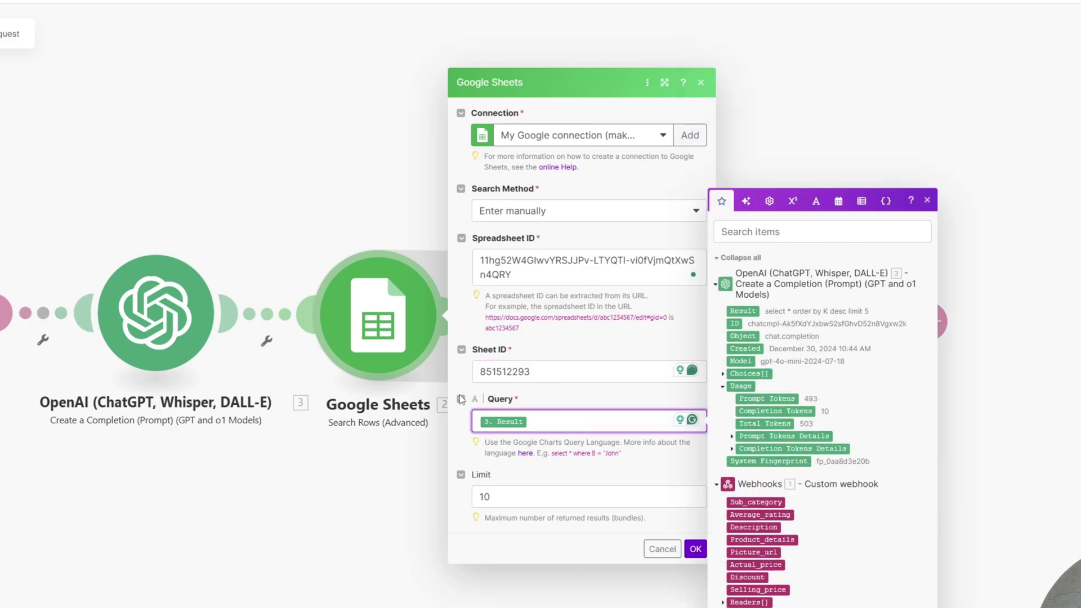
click(694, 548)
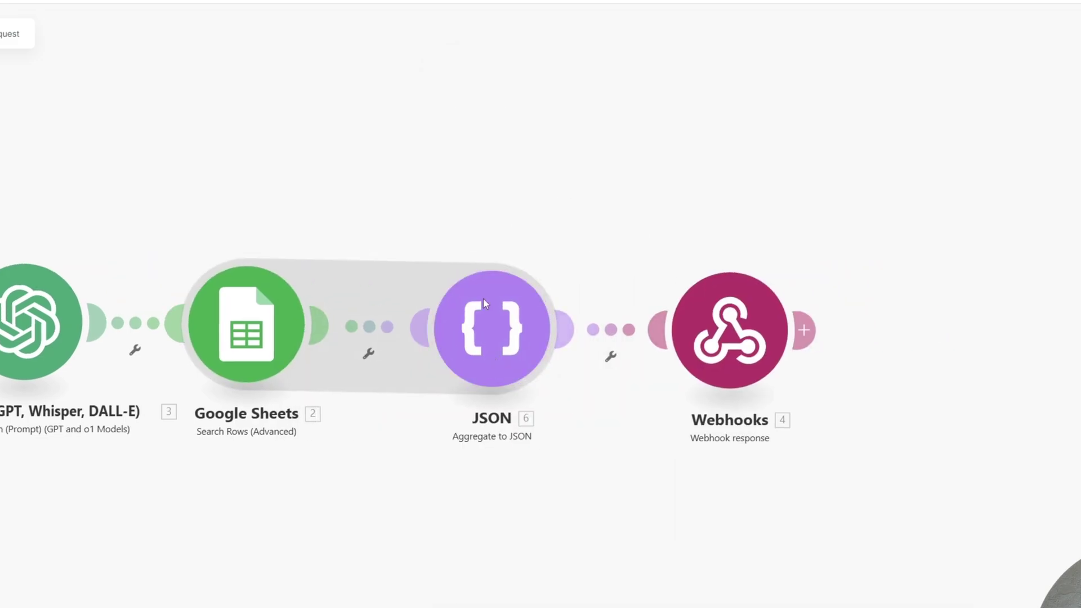
click(484, 340)
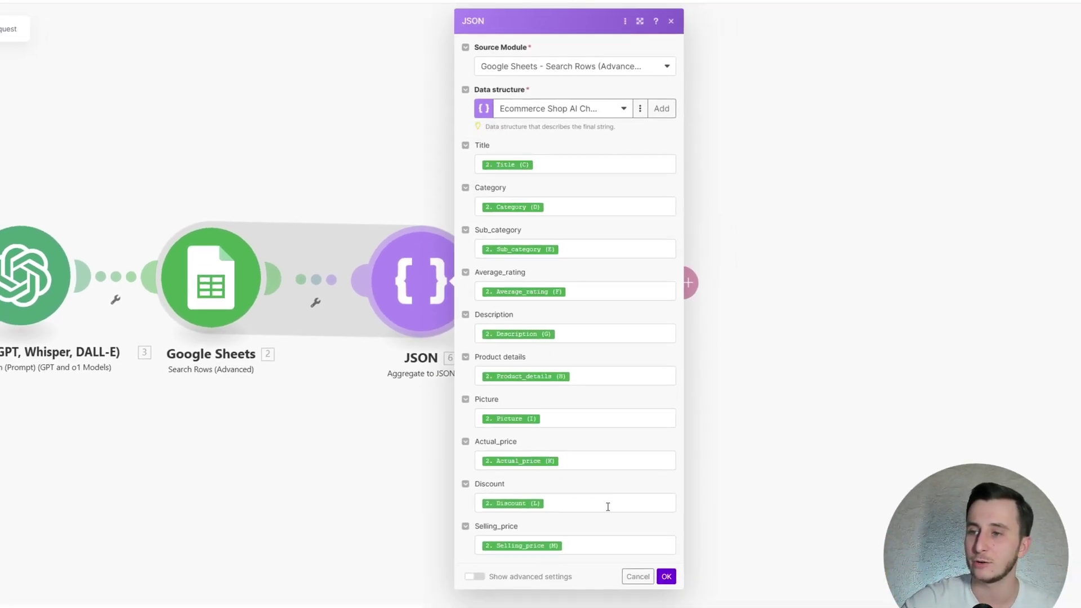
click(665, 576)
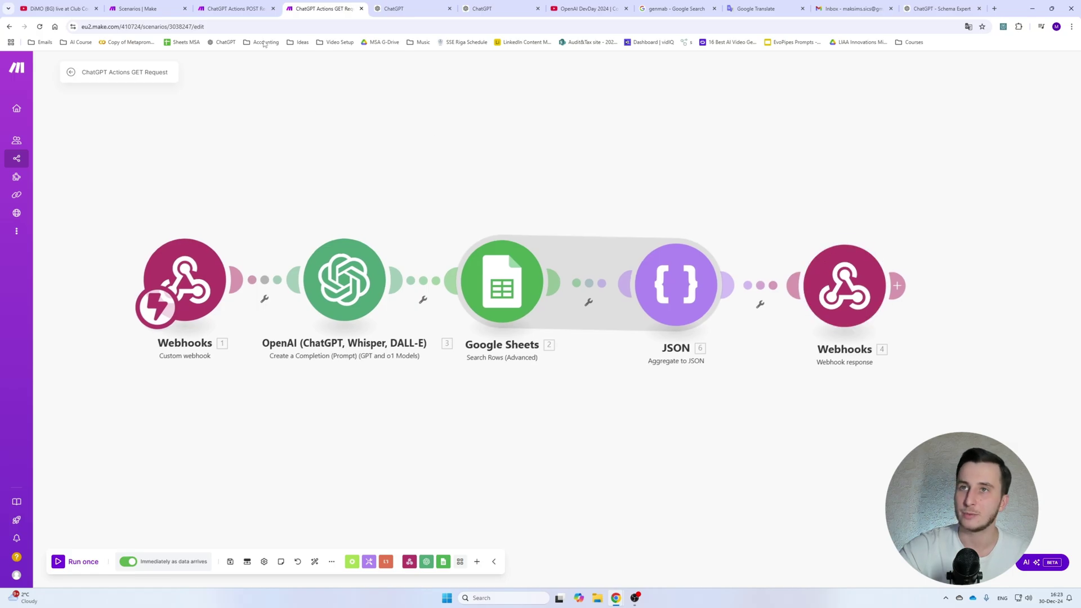
Step: In POST Request, check Add a Row's Spreadsheet ID and Sheet Name, and the Add new product filter
click(248, 9)
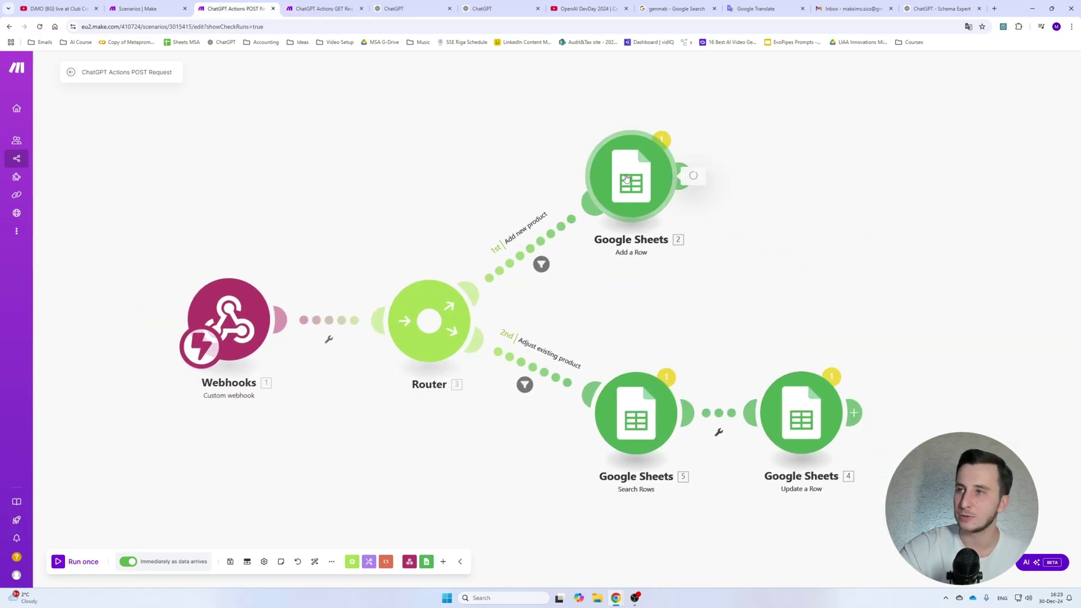
click(632, 176)
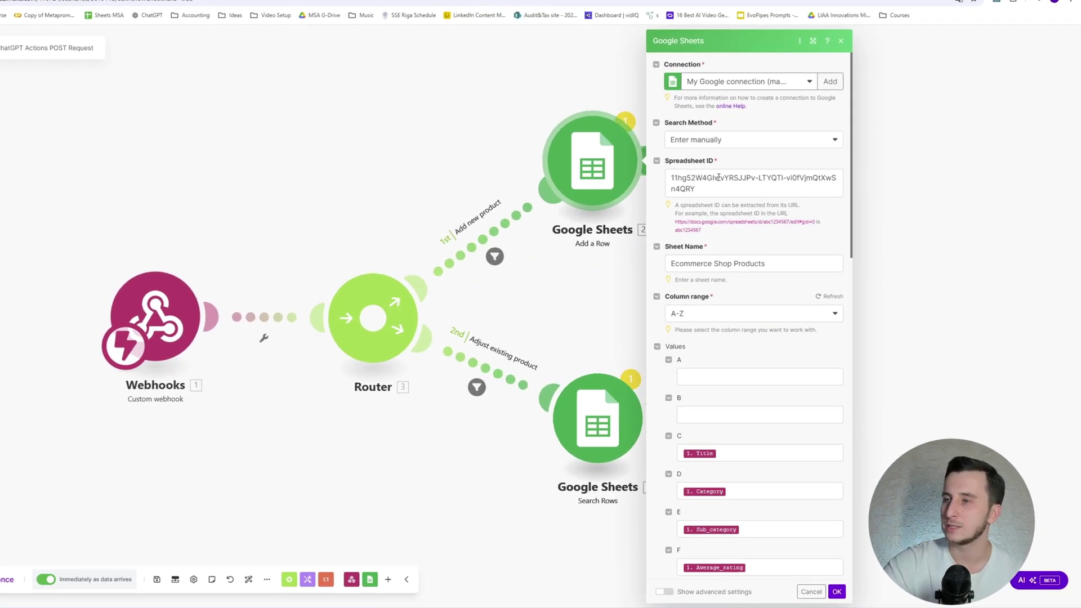
triple_click(718, 178)
click(779, 260)
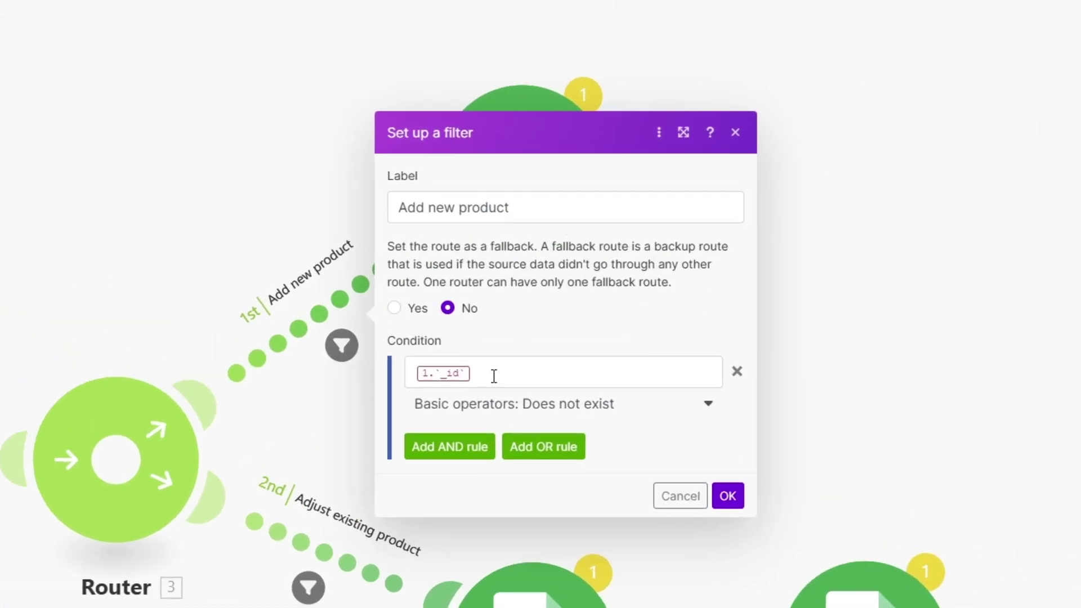
click(498, 373)
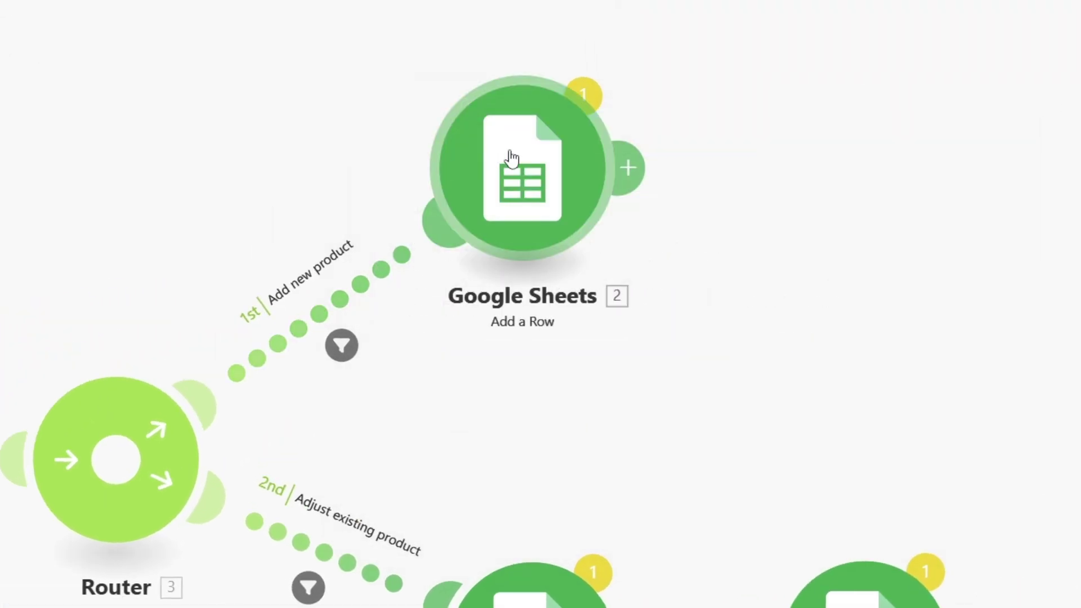
Step: Scroll through the Add a Row settings once more and close them
click(509, 160)
scroll(810, 386, down, 5)
scroll(642, 304, down, 2)
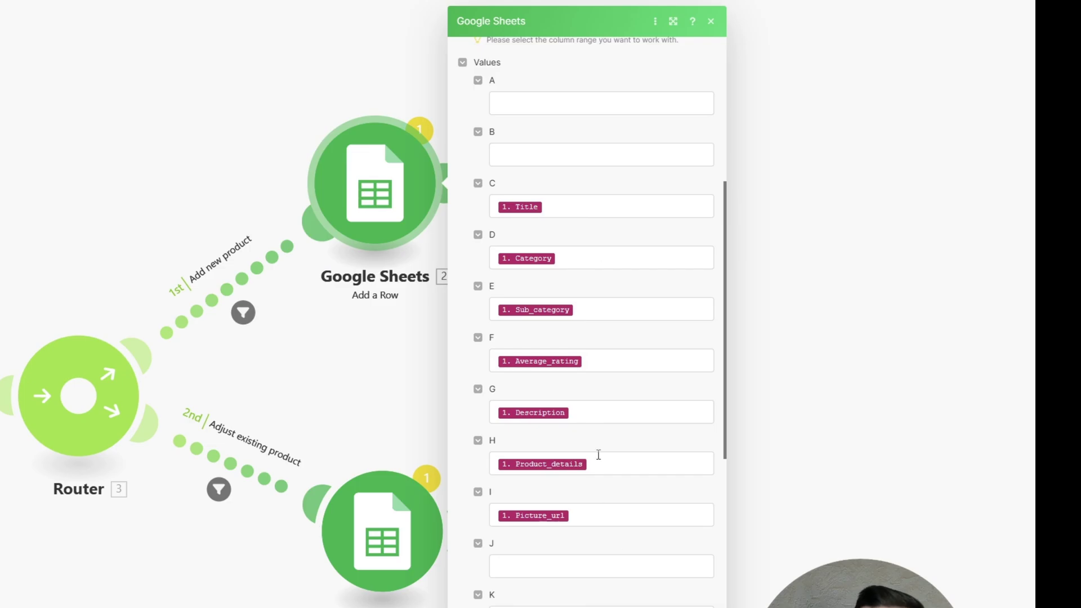
scroll(599, 454, down, 5)
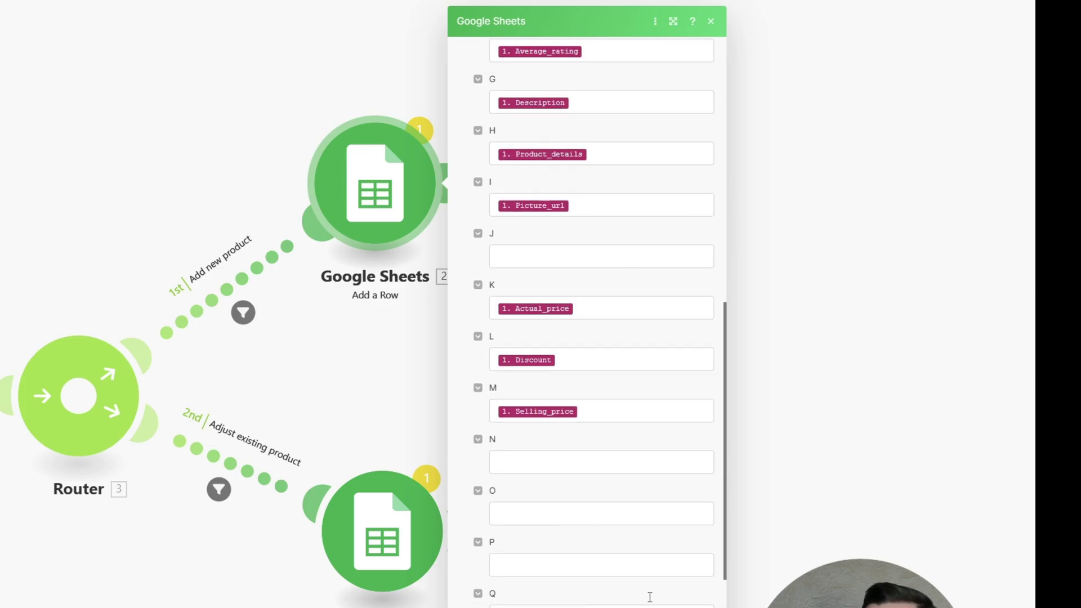
scroll(610, 224, up, 6)
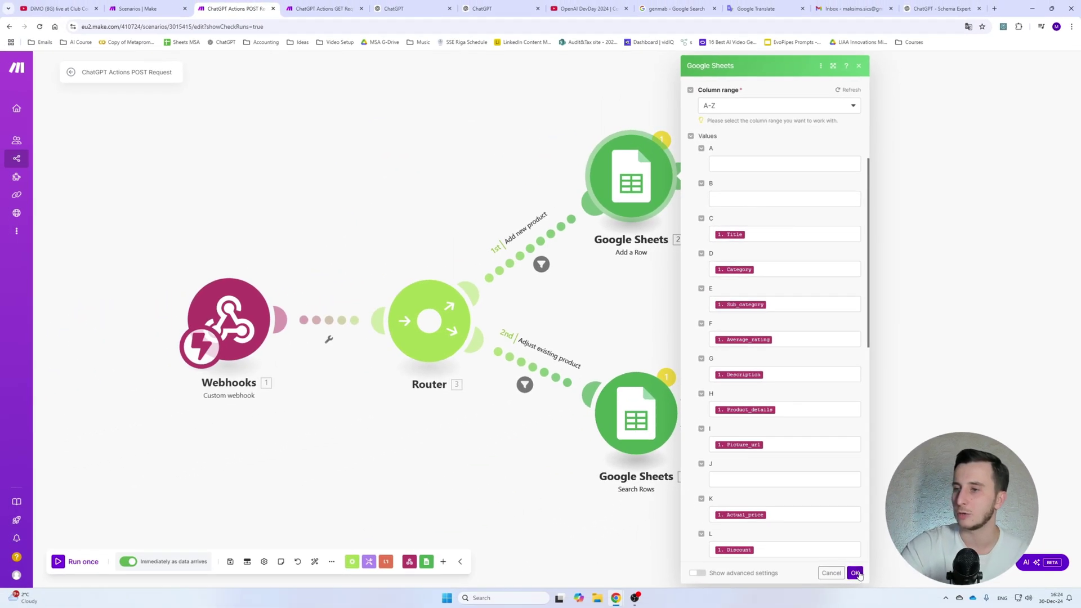
click(855, 573)
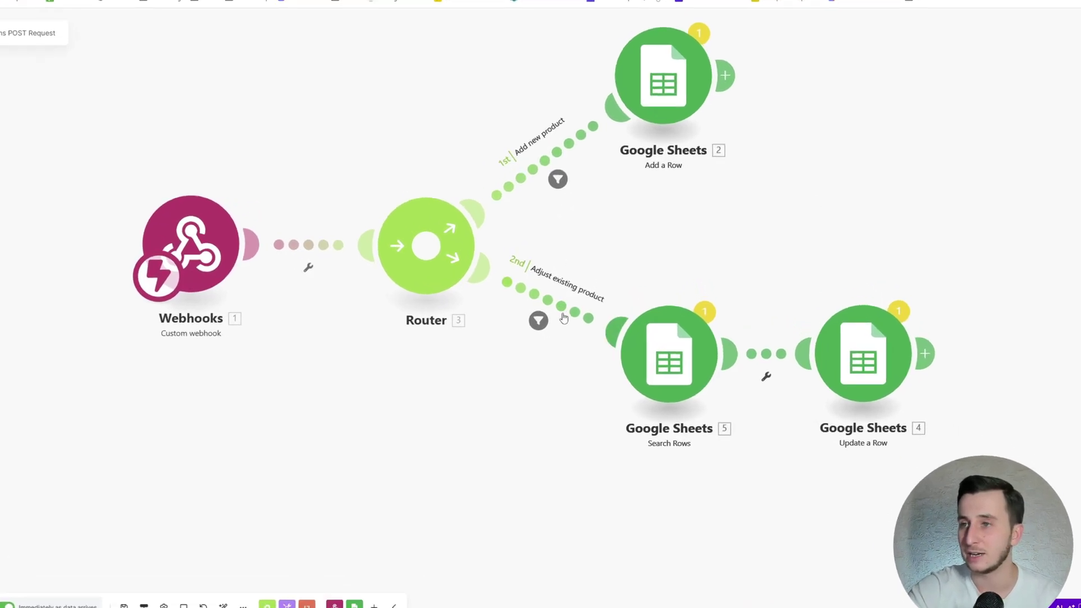
Step: Check the _id condition in the Adjust existing product filter and in the Search Rows filter
click(583, 316)
click(713, 331)
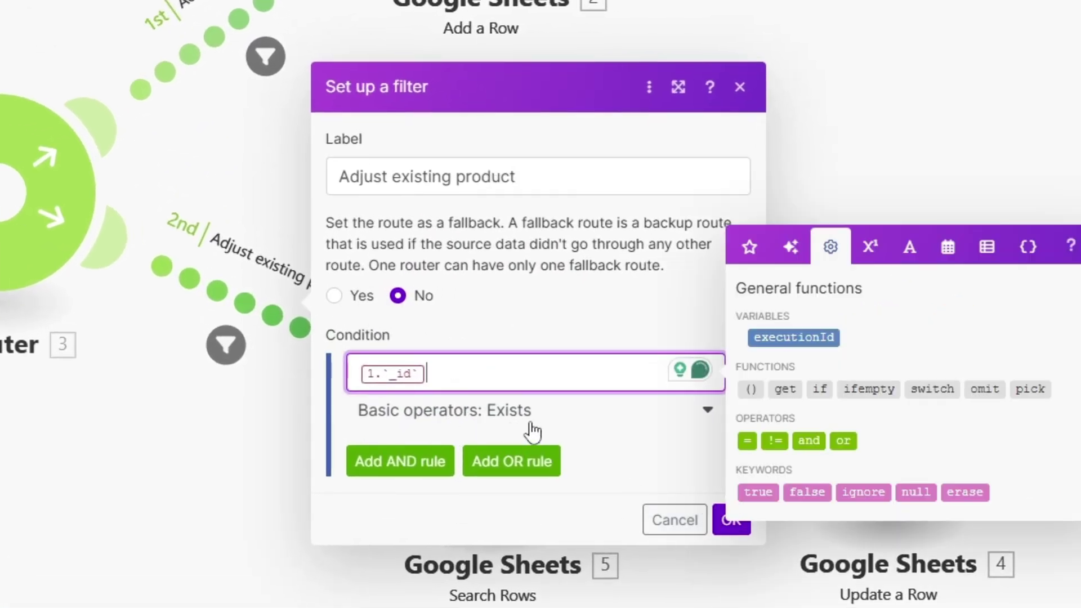
click(732, 519)
click(491, 383)
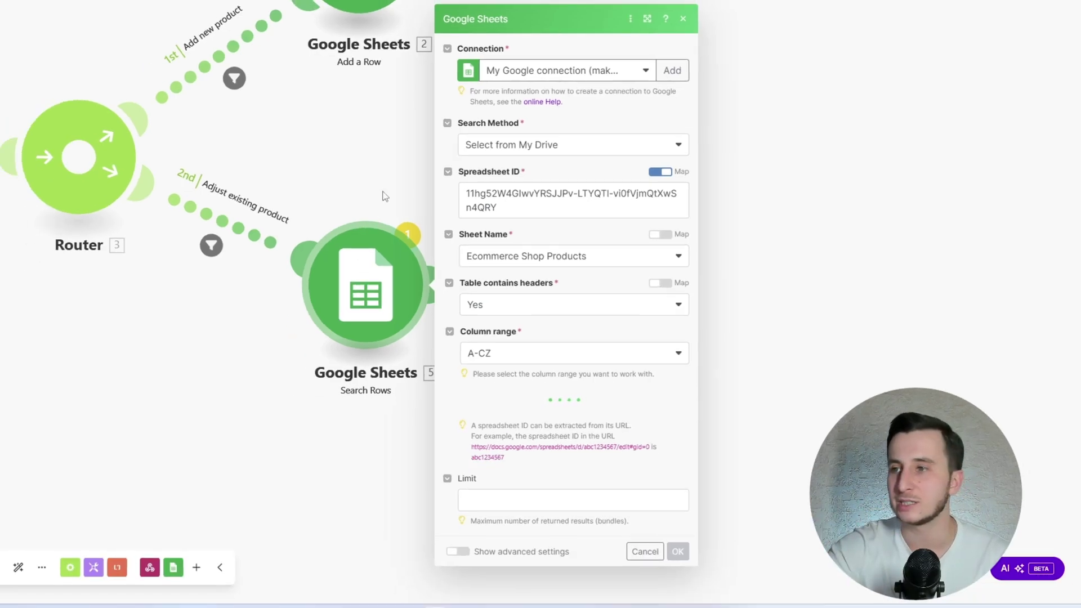
scroll(561, 357, down, 2)
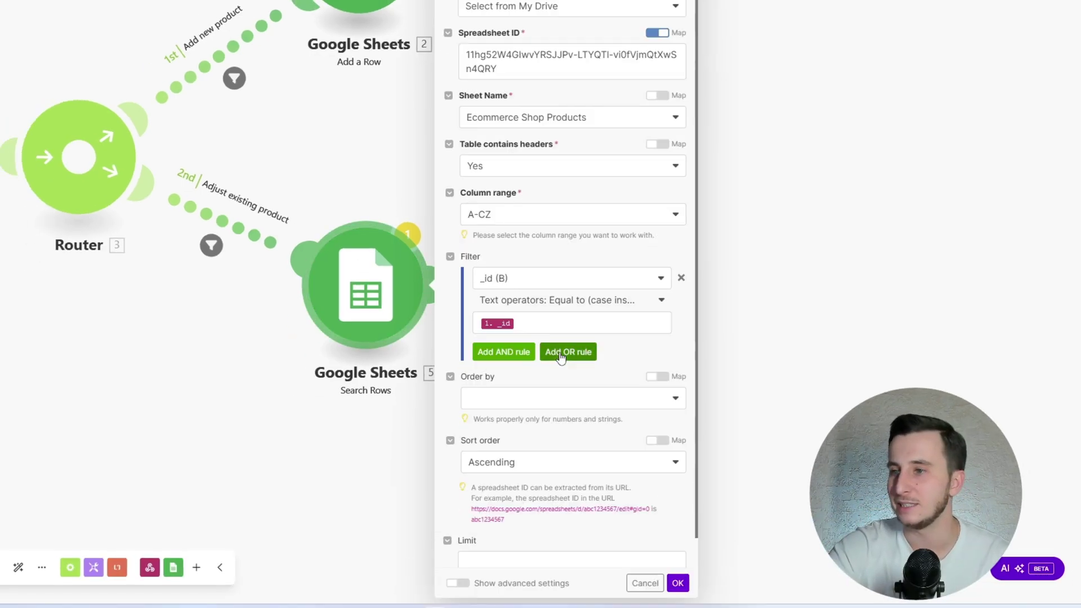
click(522, 317)
click(677, 583)
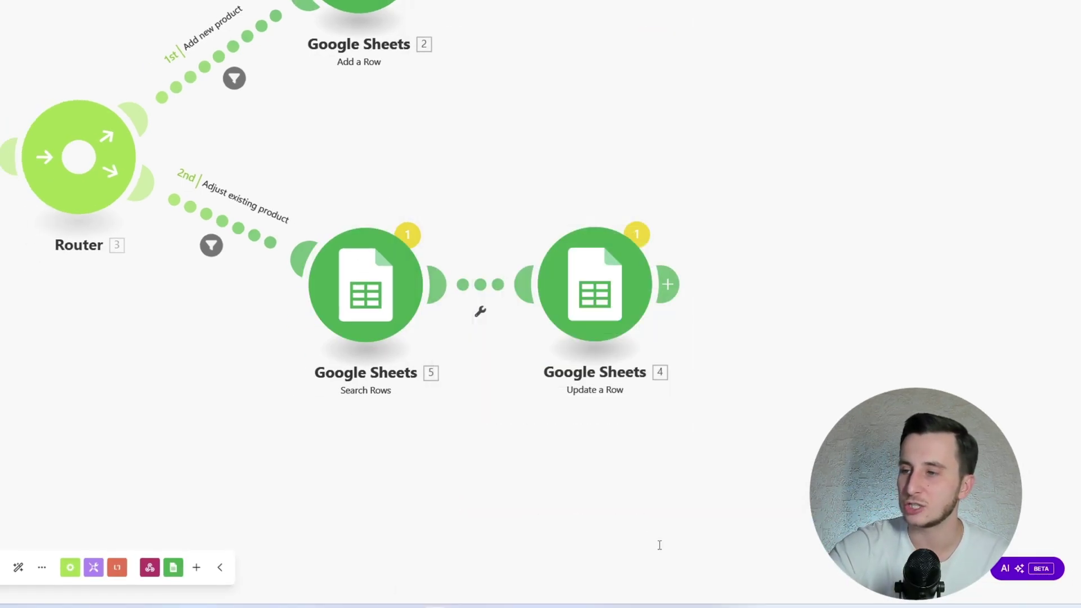
Step: Map Update a Row's Row number to Search Rows' 5. Row number and check columns C–M
click(589, 295)
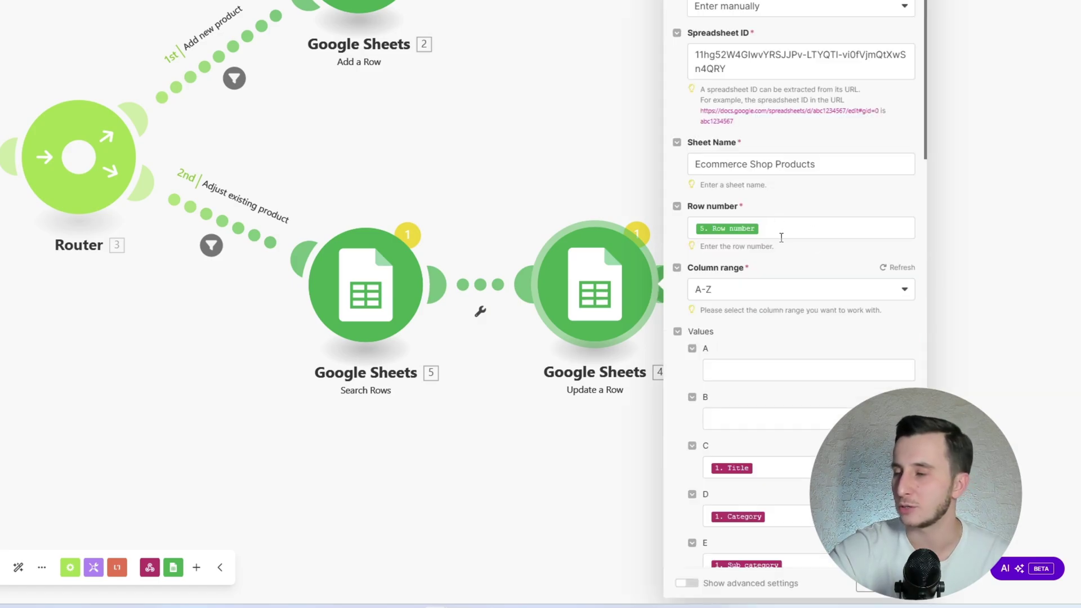
click(777, 232)
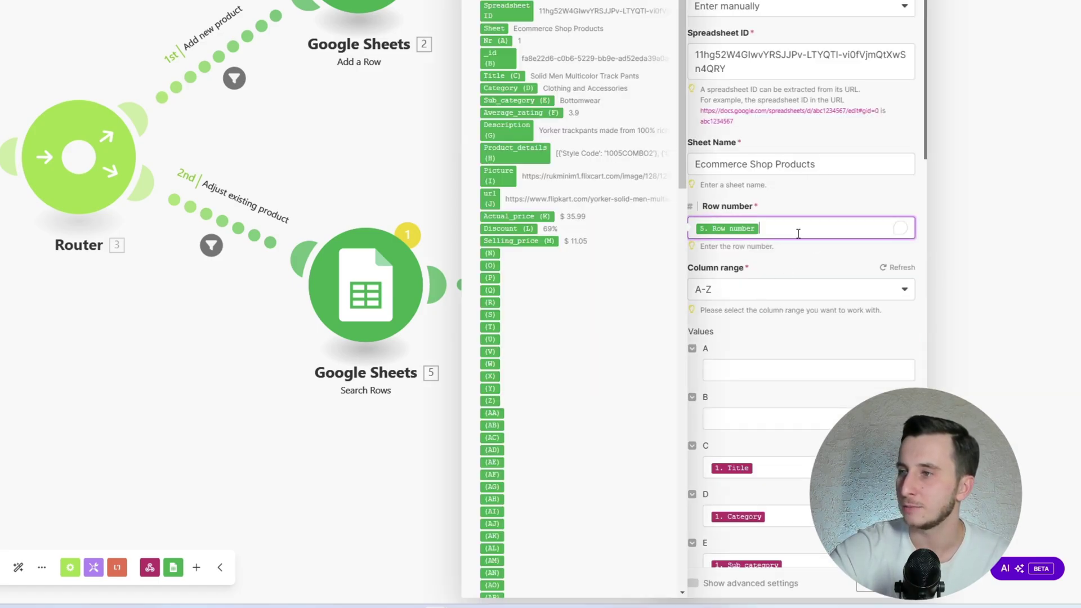
scroll(786, 236, down, 8)
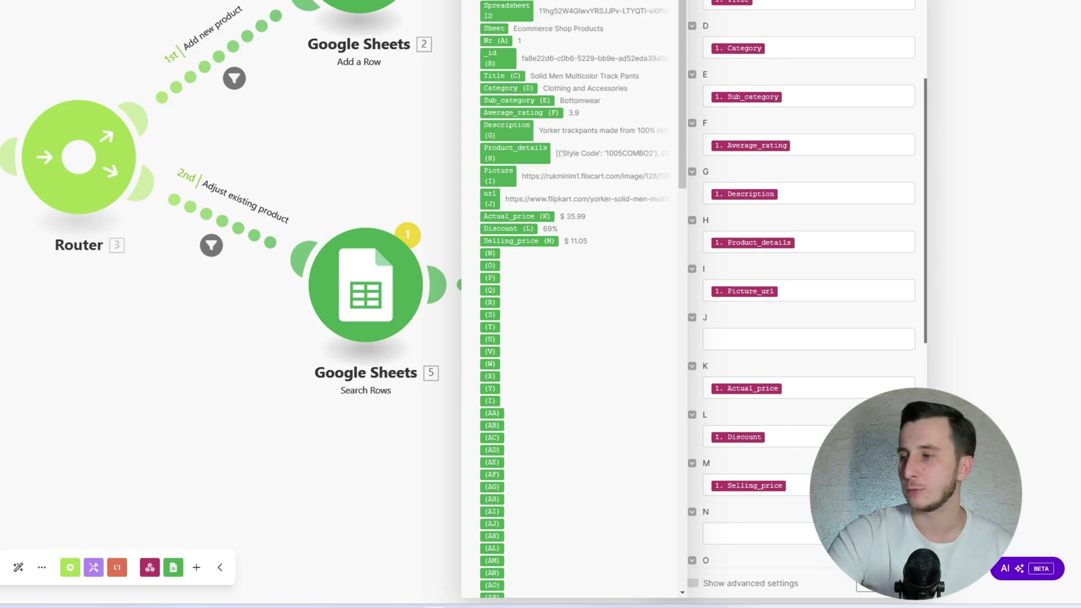
click(464, 473)
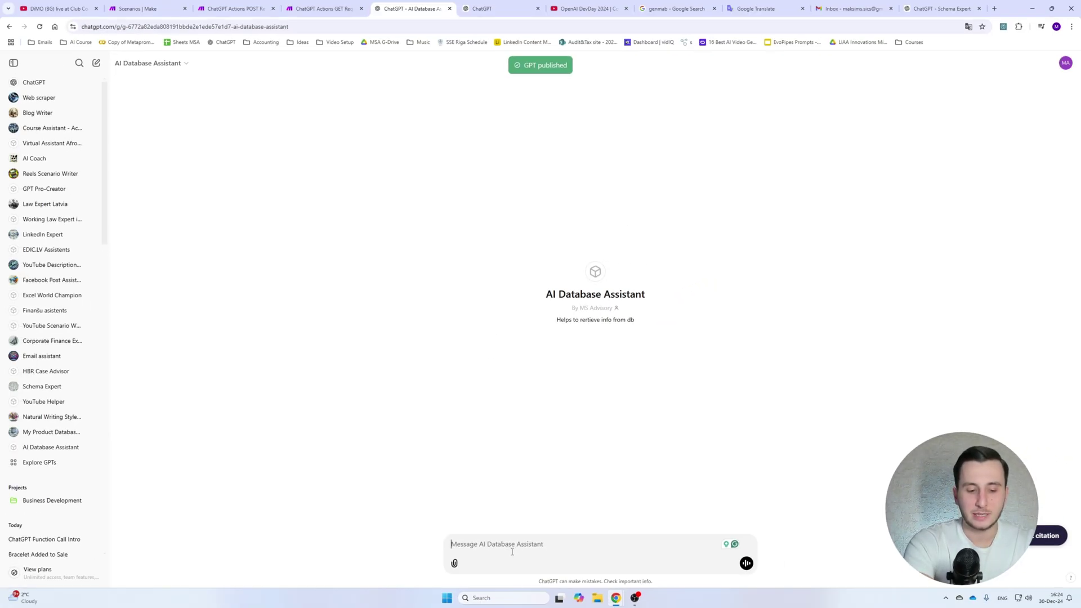
Step: Ask the AI Database Assistant 'what are the 5 cheapest products in your shop?' and check the Make tabs
text(what are the)
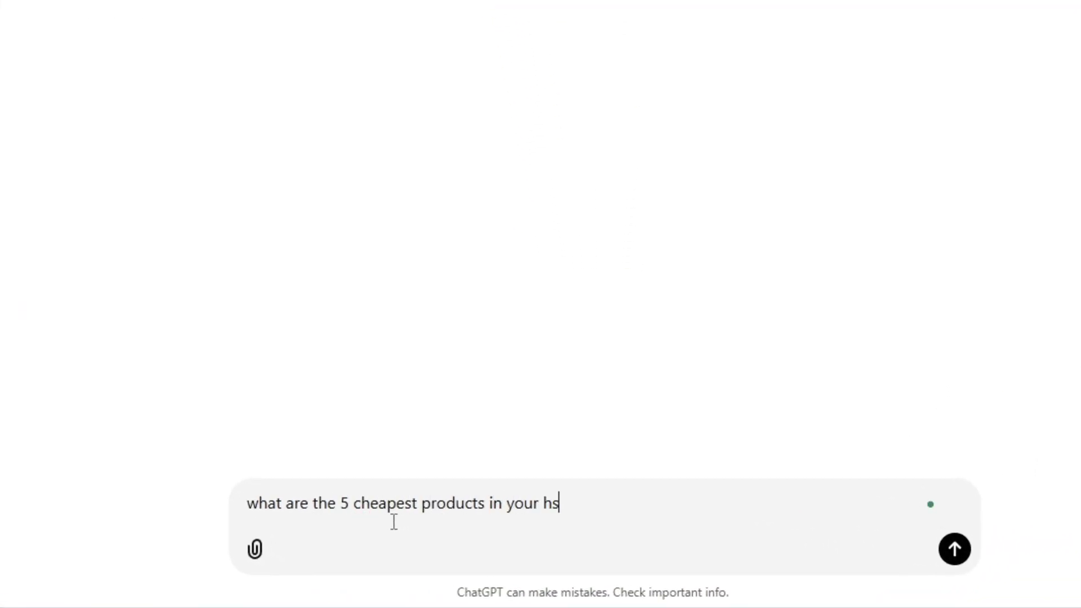
text(5 cheapest products in your shop?)
key(Return)
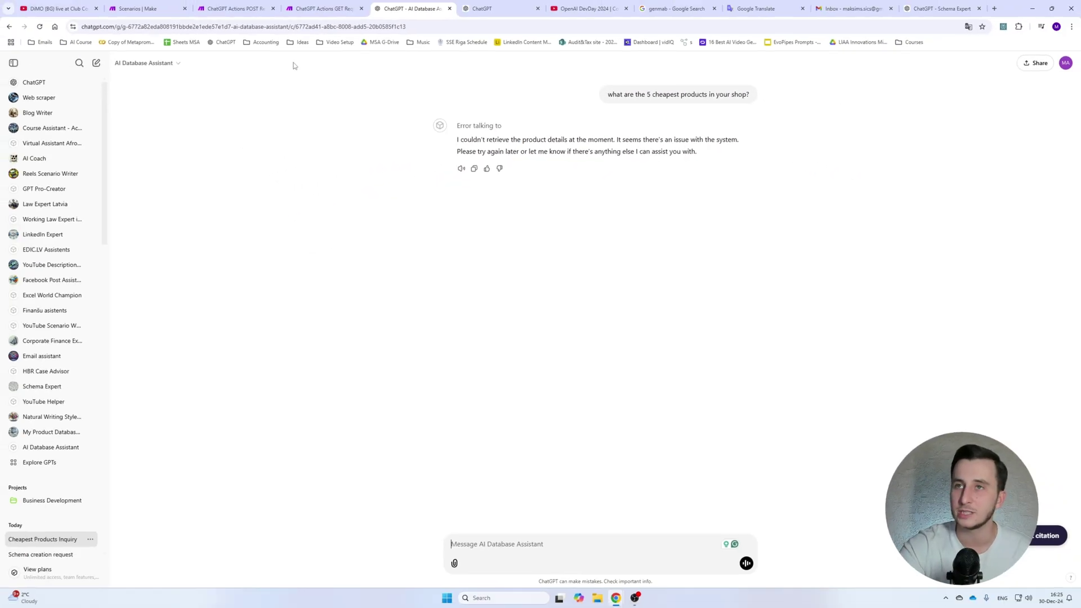
key(ctrl+shift+Tab)
key(ctrl+shift+Tab)
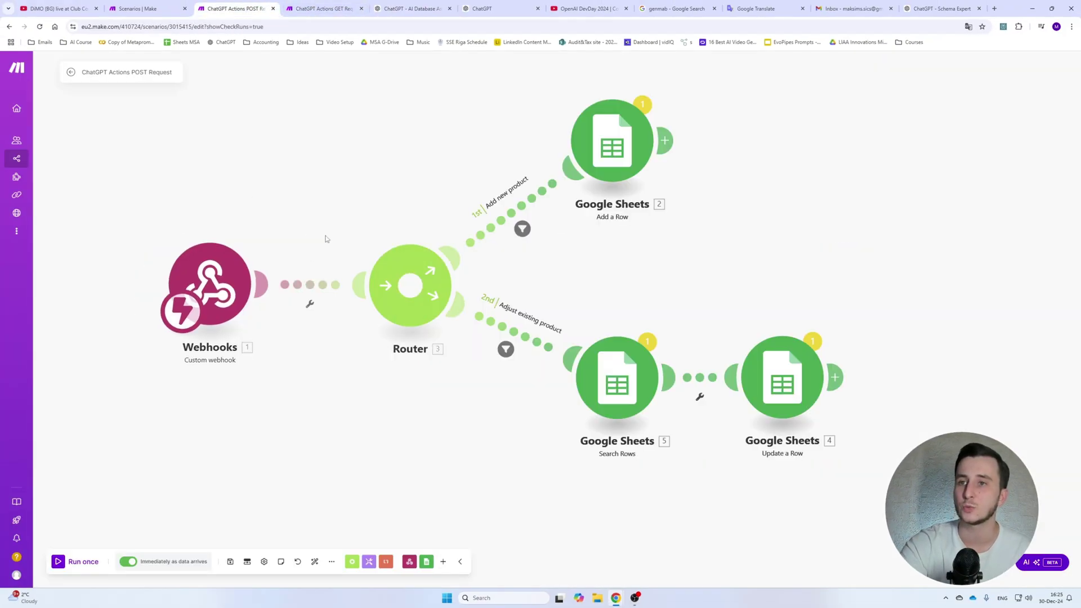
key(ctrl+Tab)
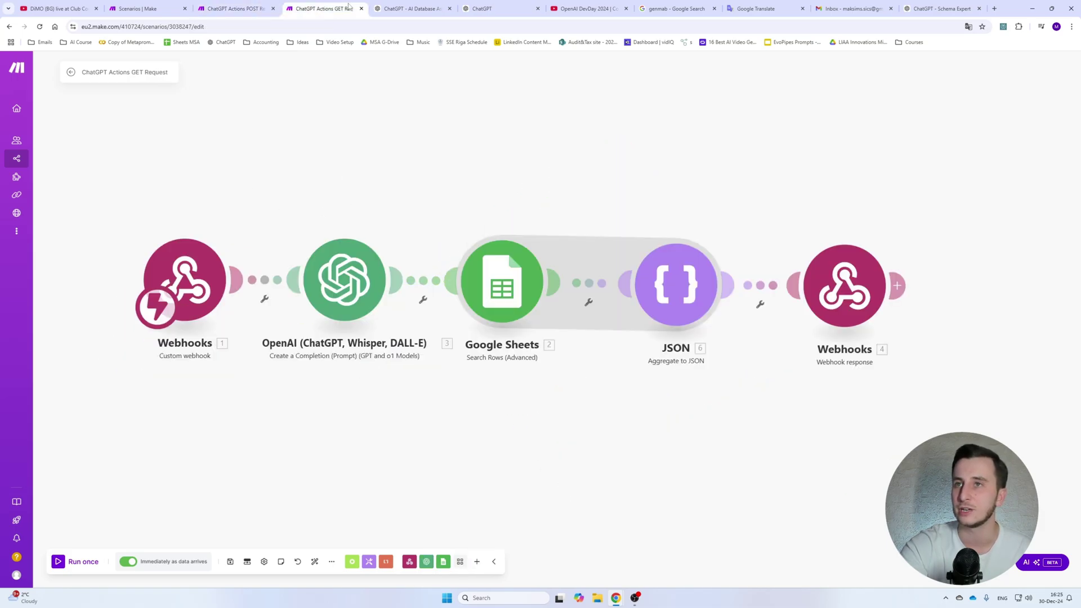
key(ctrl+Tab)
key(ctrl+shift+Tab)
Step: Ask My Product Database AI Assistant 'What are 5 cheapest products?' and read its reply
click(395, 6)
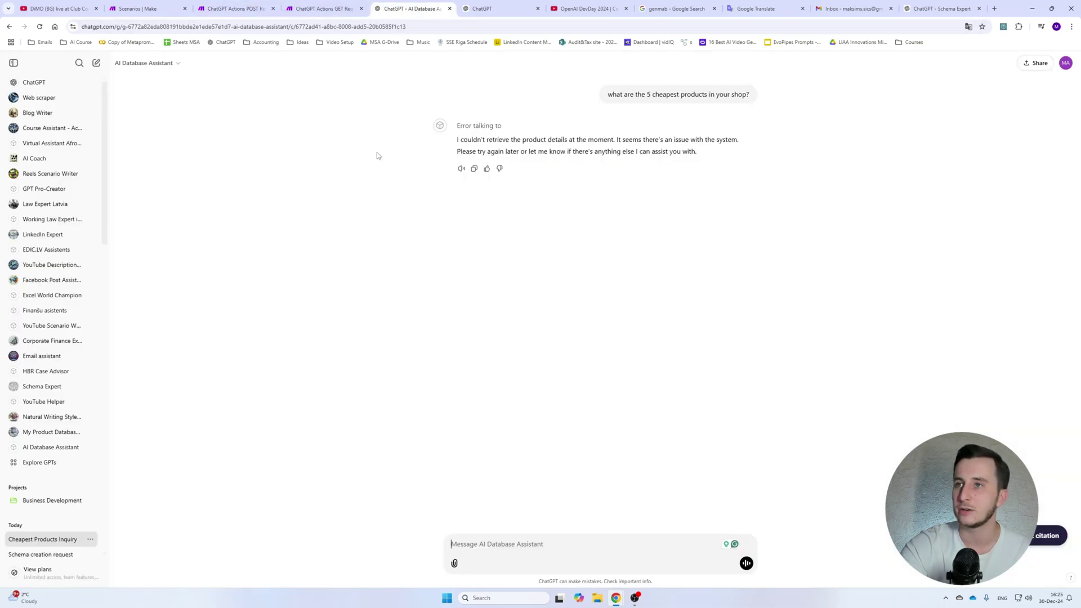
scroll(51, 203, down, 1)
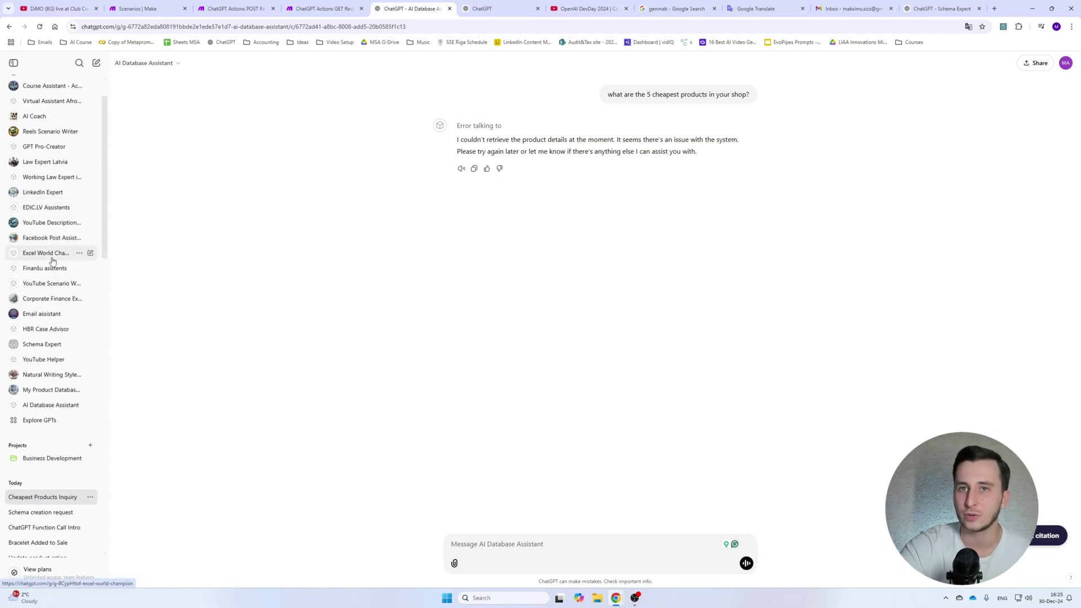
scroll(51, 248, up, 1)
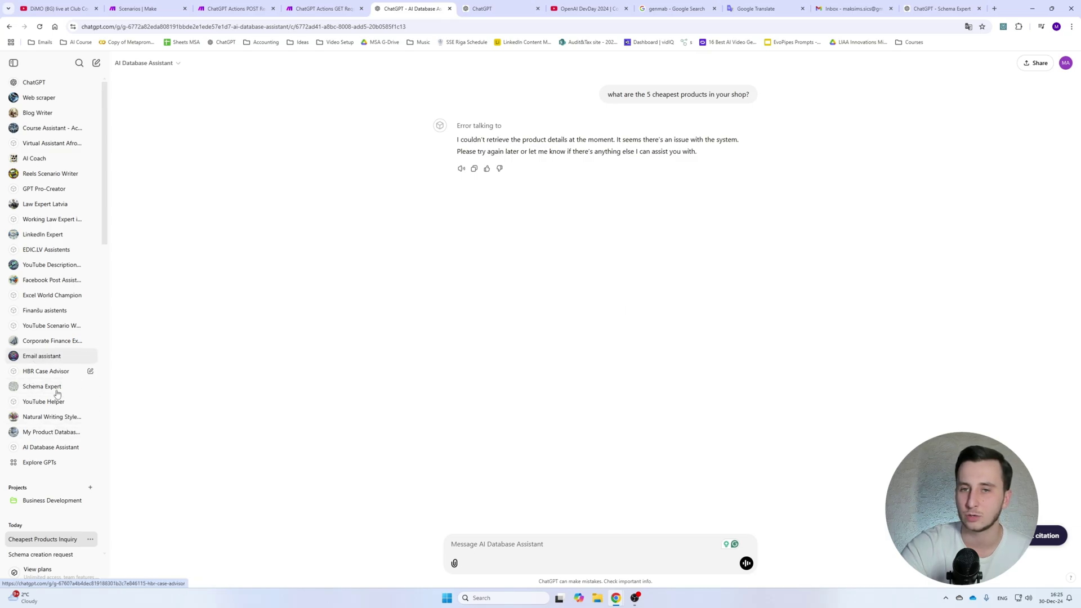
click(69, 433)
text(What are)
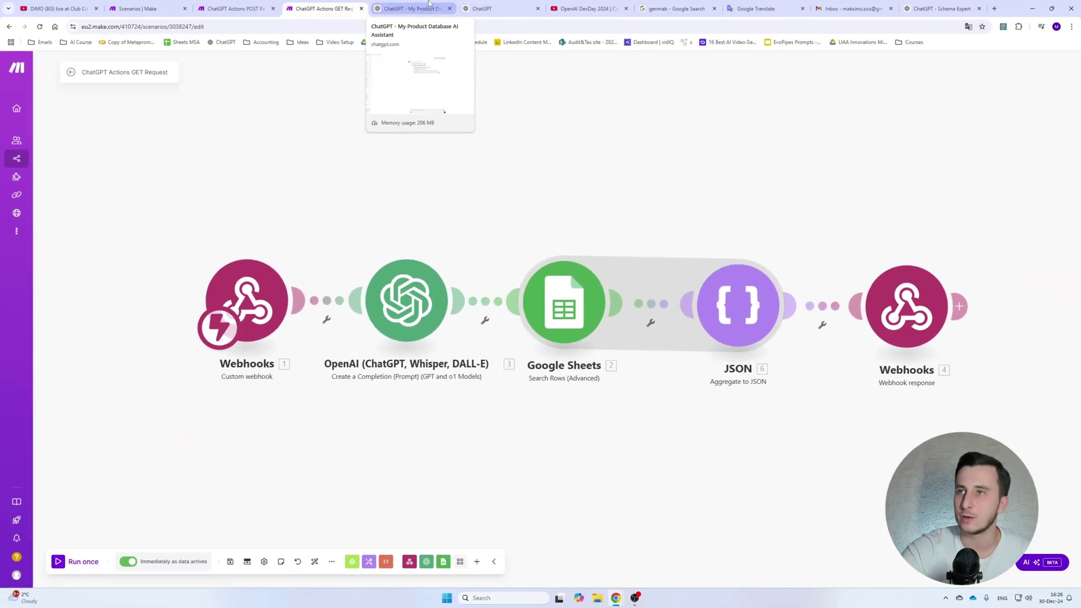
click(429, 7)
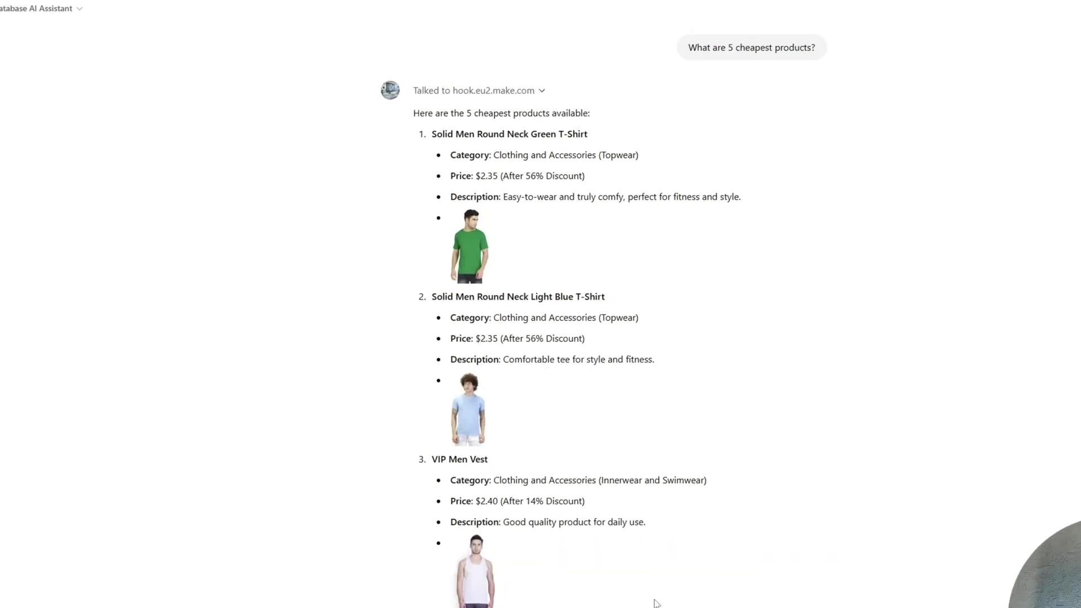
Step: Filter the Product DB Selling_price column to values from $2.35 through $2.70
click(664, 572)
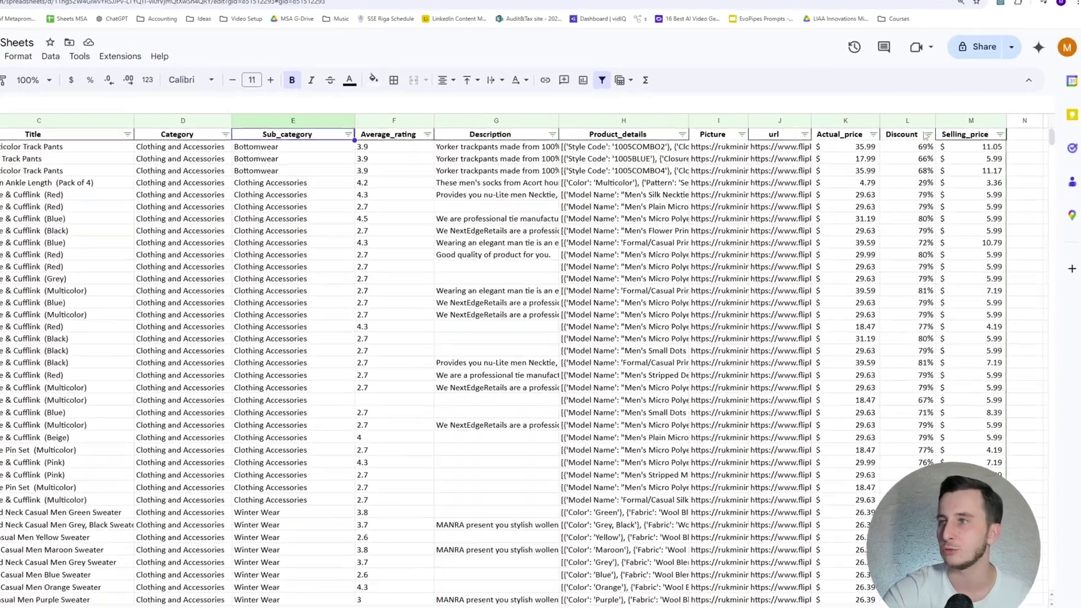
click(964, 134)
click(1000, 134)
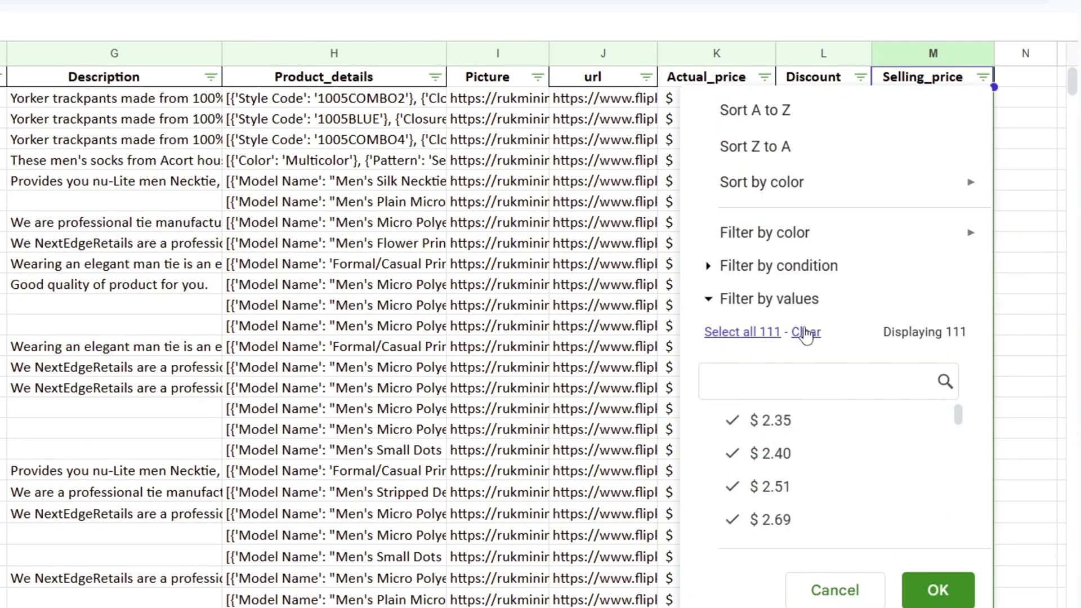
scroll(788, 506, down, 2)
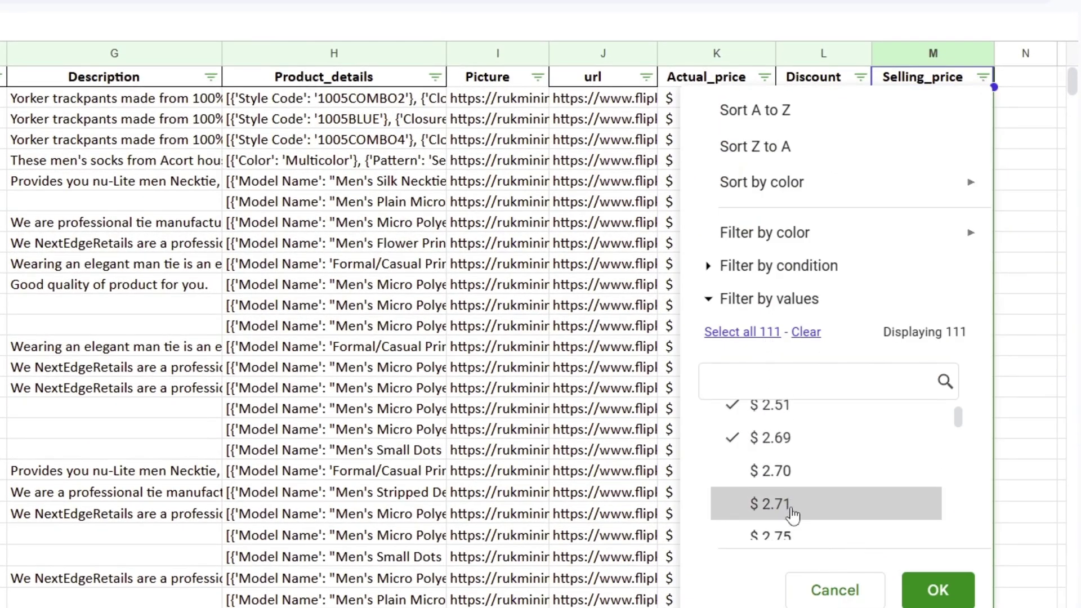
click(771, 471)
click(937, 590)
Step: Compare the filtered $2.35, $2.69 and $2.51 prices against the assistant's list
click(965, 119)
drag(947, 105, 944, 117)
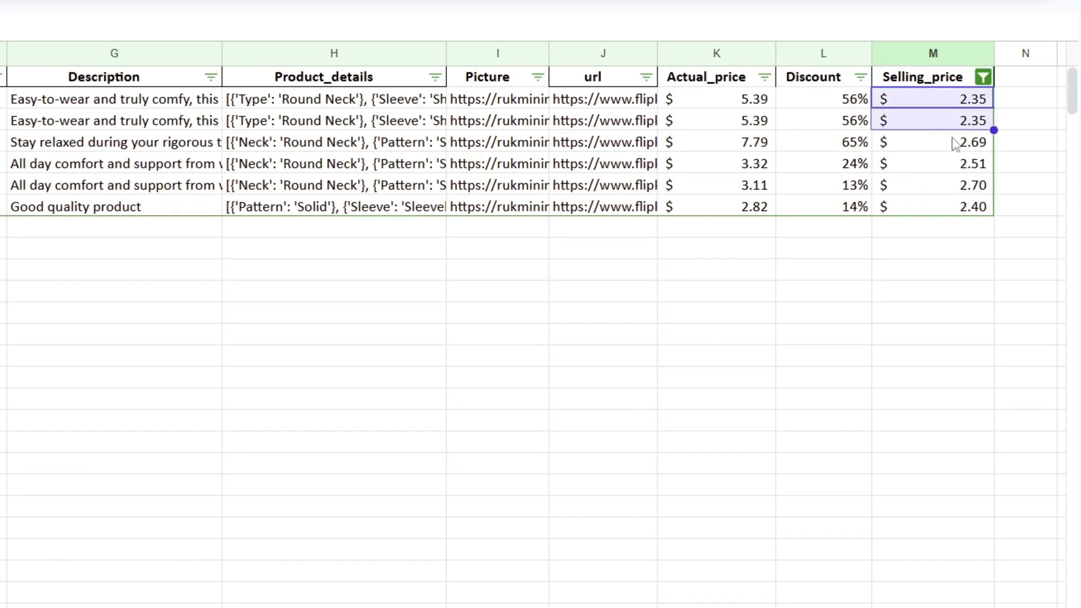
click(956, 144)
click(943, 161)
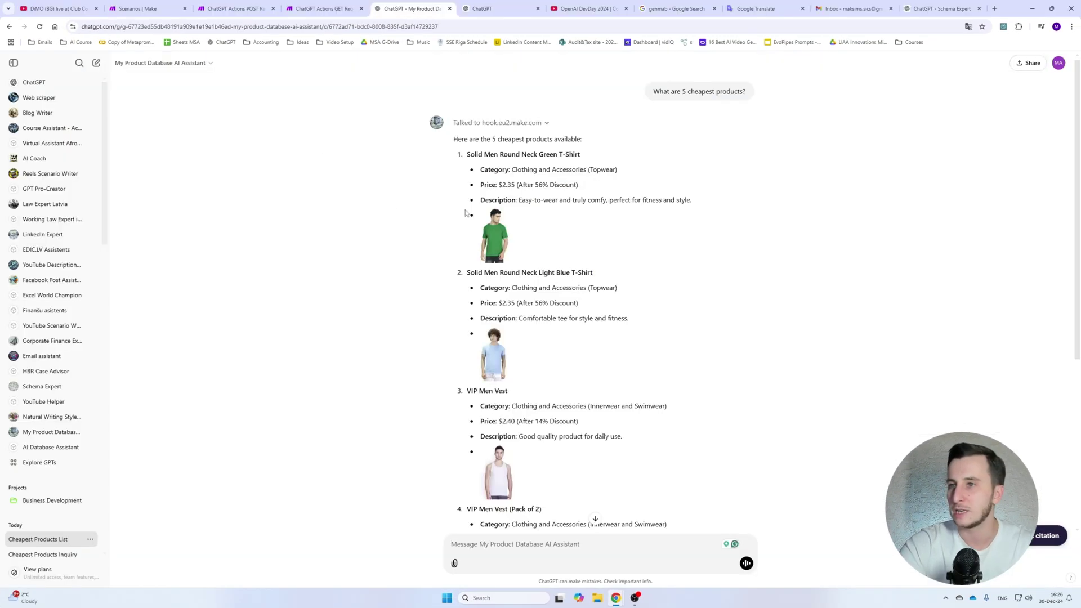
scroll(529, 300, down, 3)
scroll(529, 300, down, 2)
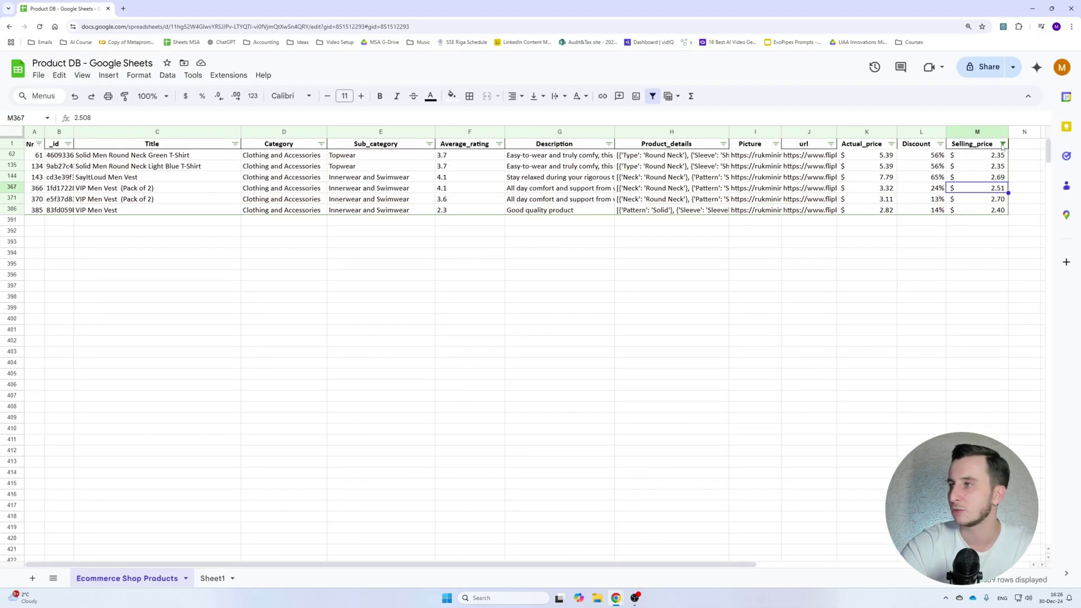
click(1003, 144)
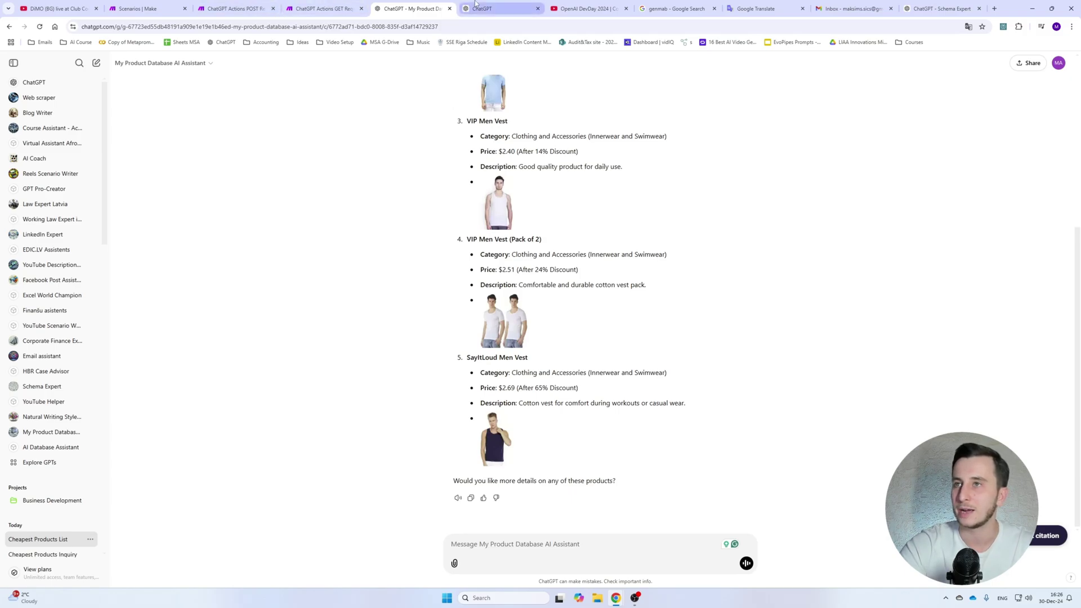
Step: Open the GET Request scenario's latest run and inspect the webhook question and OpenAI query output
click(310, 5)
click(70, 72)
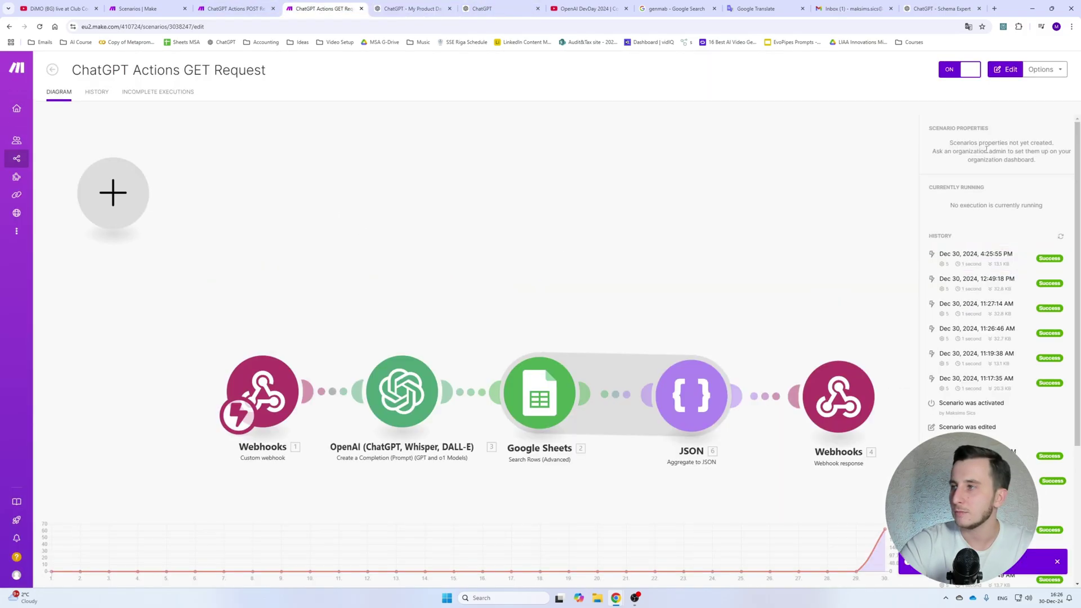
click(957, 253)
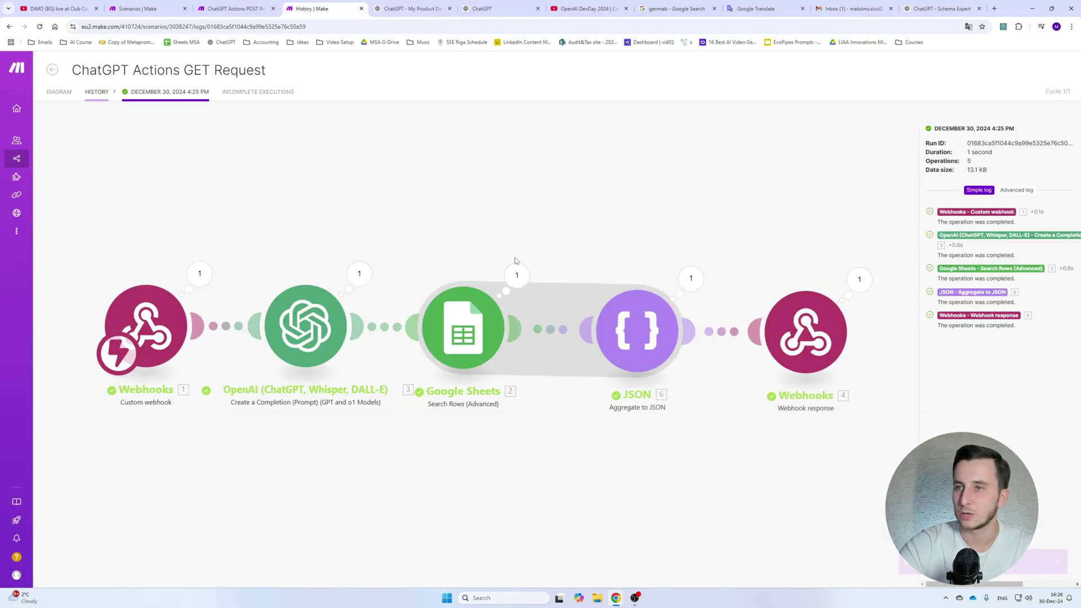
click(200, 275)
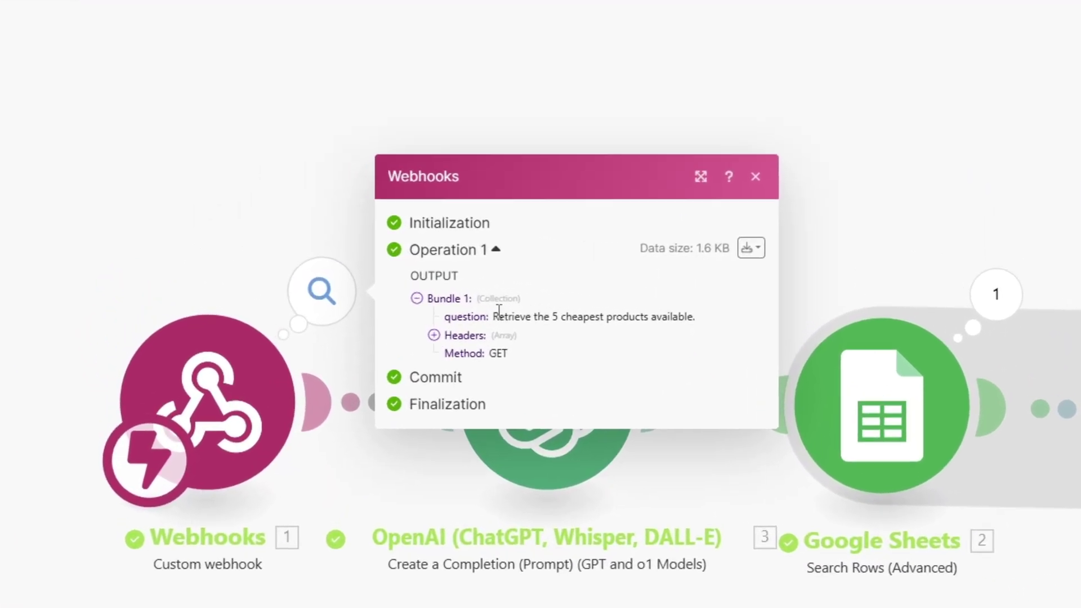
drag(348, 295, 476, 295)
click(177, 236)
click(567, 291)
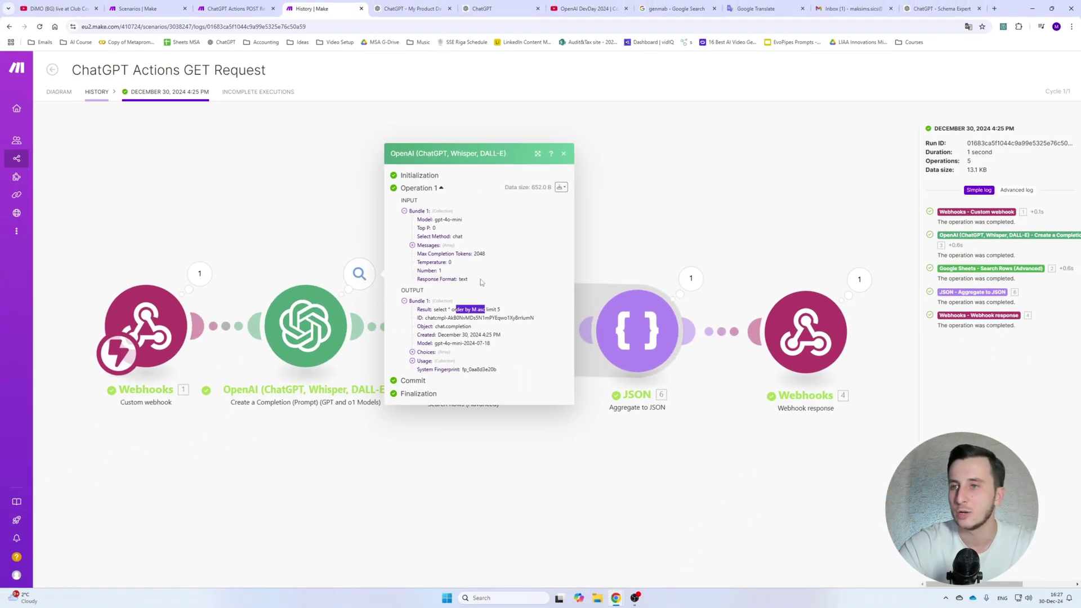
click(686, 199)
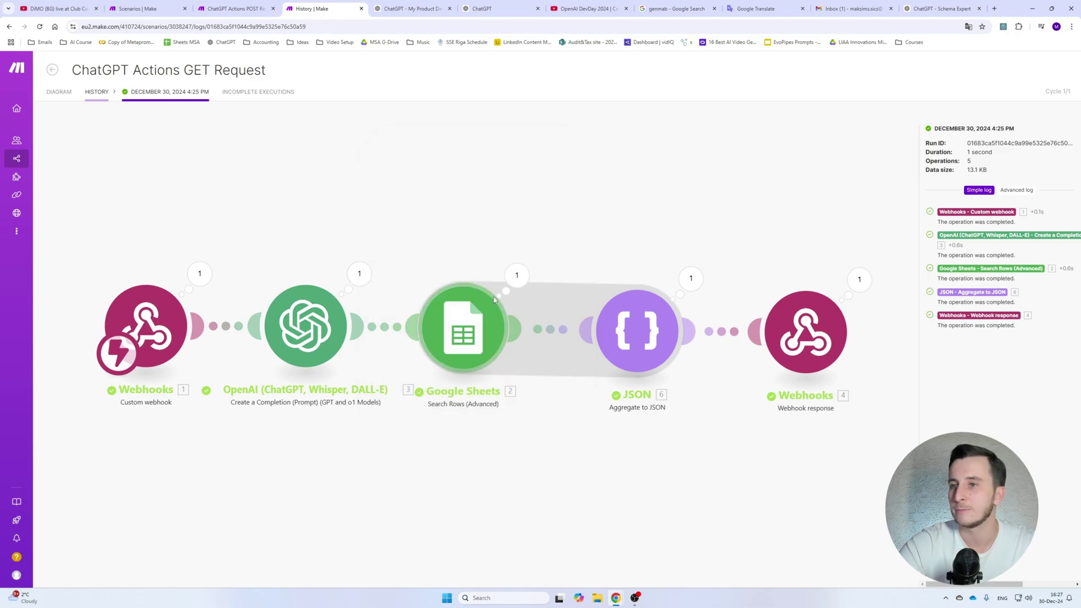
Step: Inspect that run's Google Sheets search results and JSON aggregation output
click(516, 276)
click(565, 185)
click(565, 194)
click(565, 203)
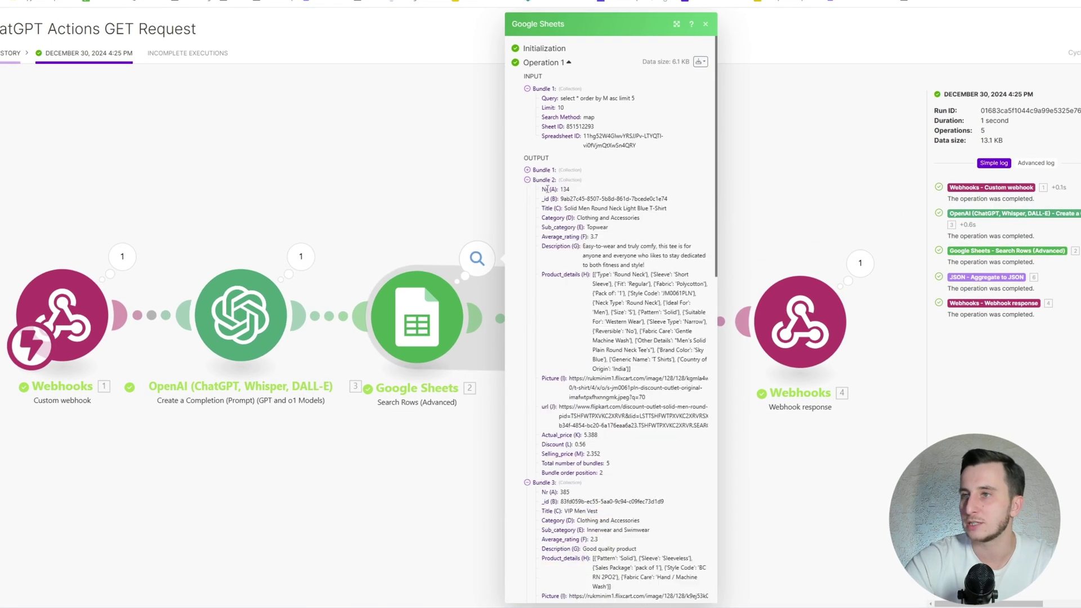
click(544, 199)
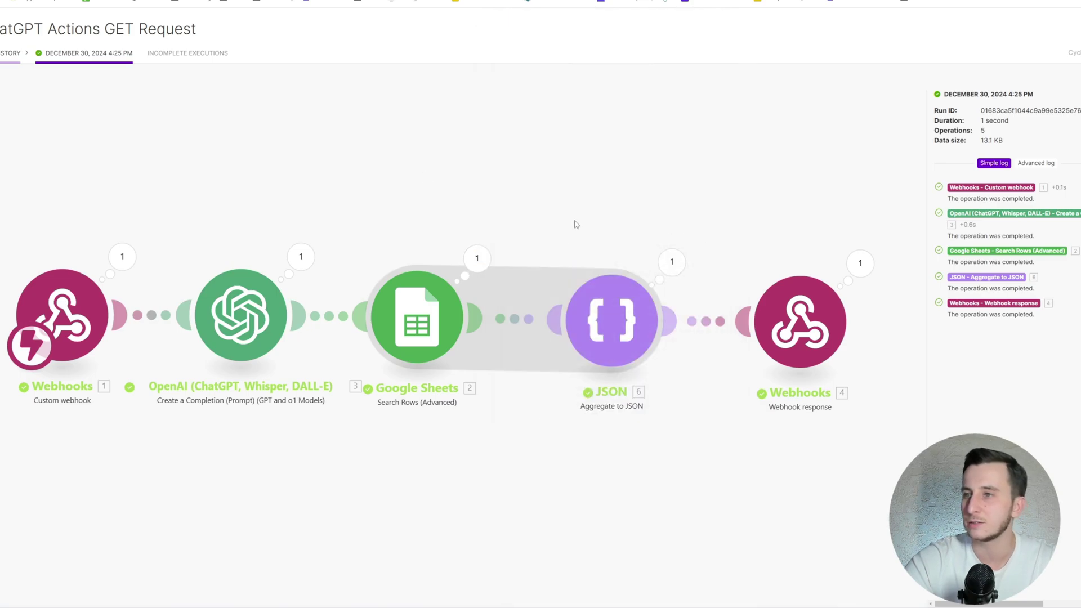
click(533, 251)
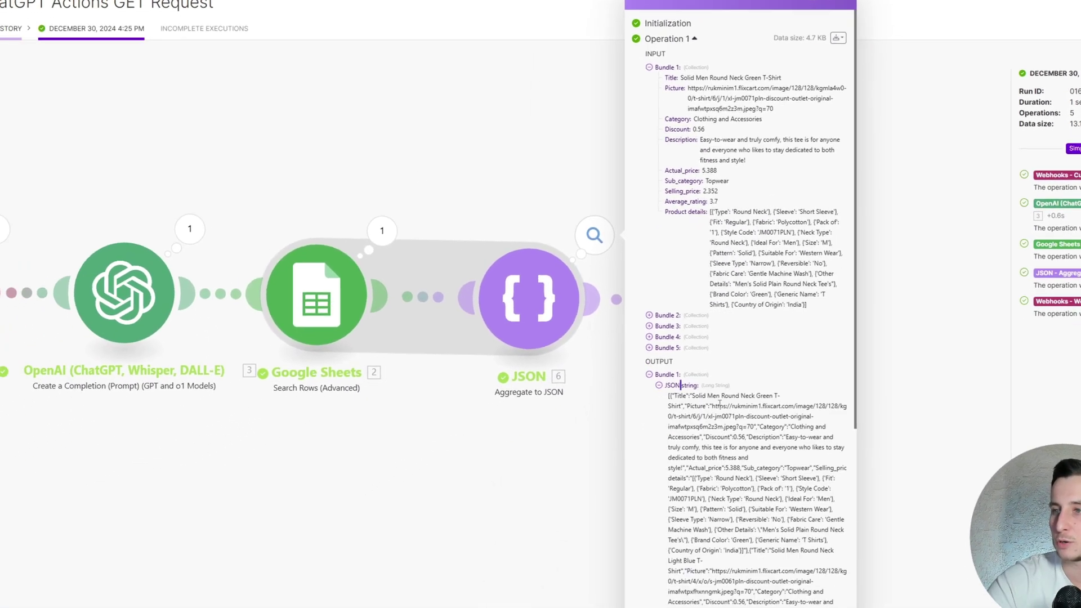
scroll(720, 404, down, 7)
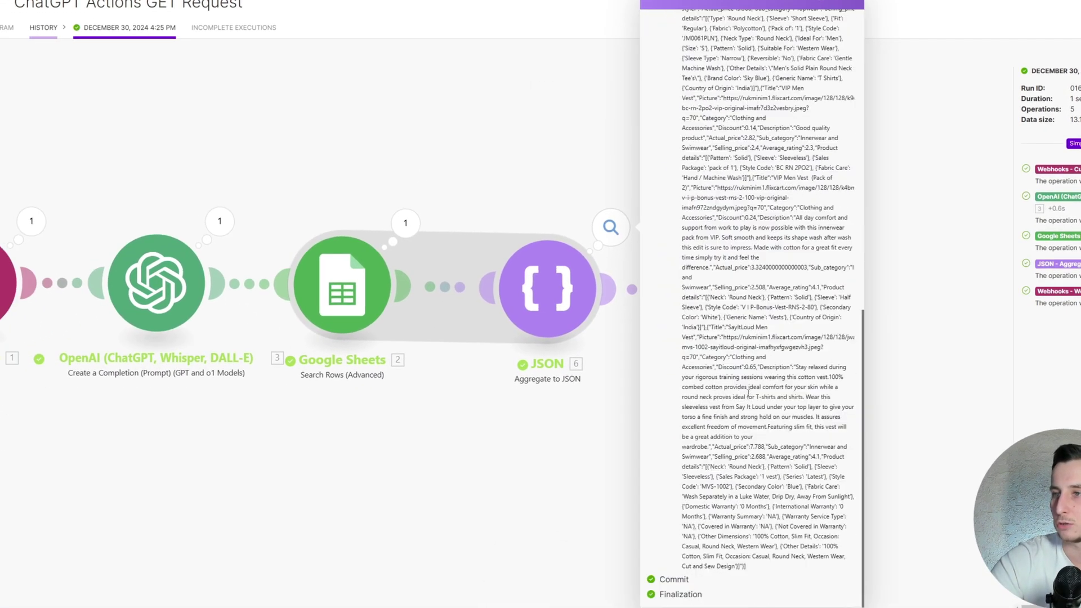
click(553, 176)
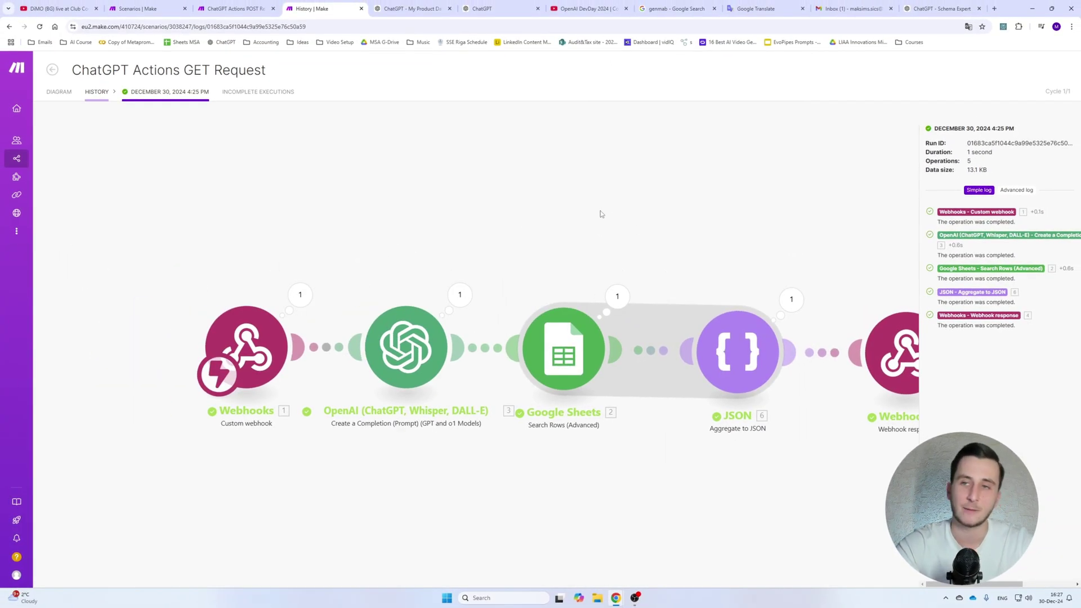
Step: Ask the assistant to add a White T-Shirt (4.99$, on sale 3.99$) and approve the webhook call
click(410, 8)
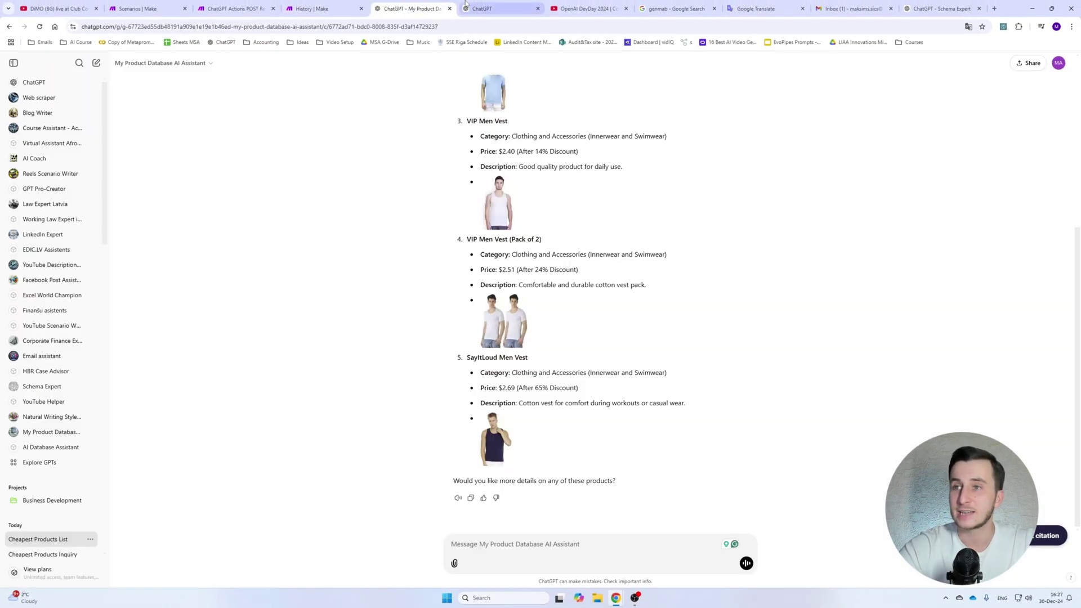
click(514, 544)
text(Ad)
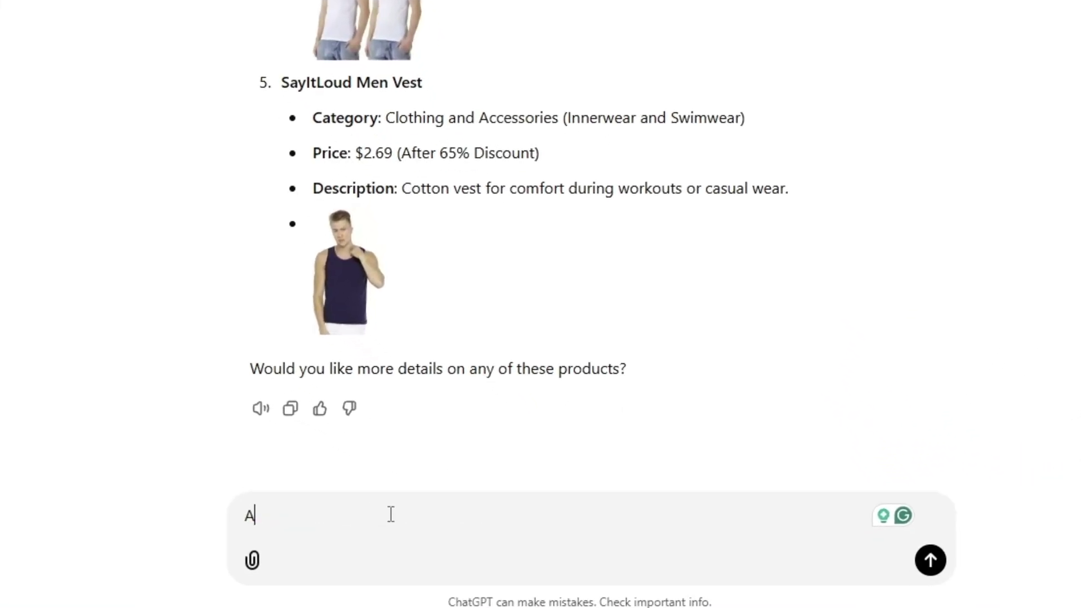
text(d a new product to )
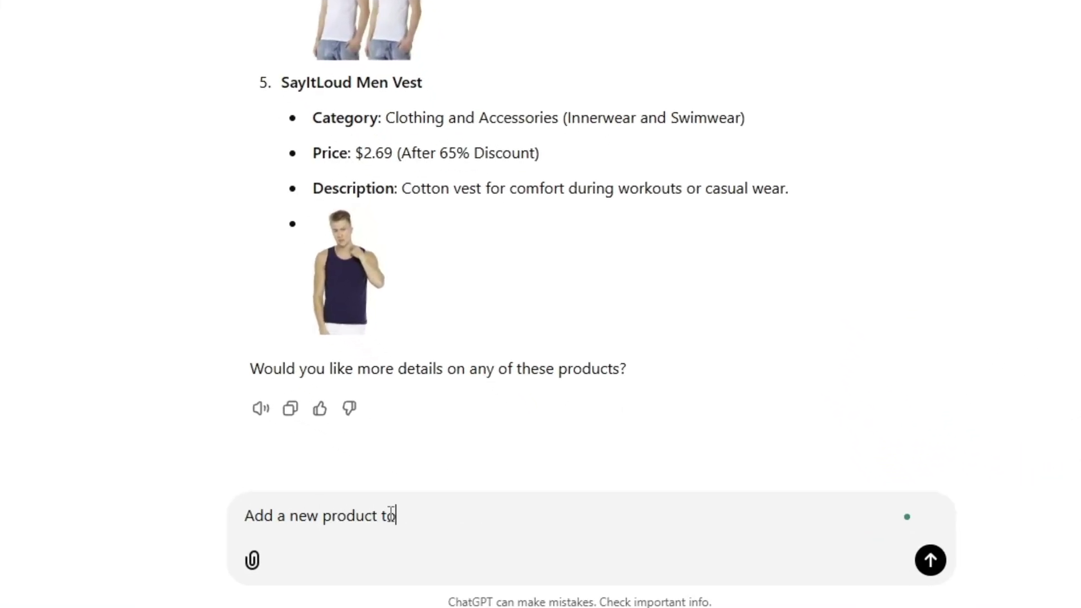
text(the database:)
key(shift+Return)
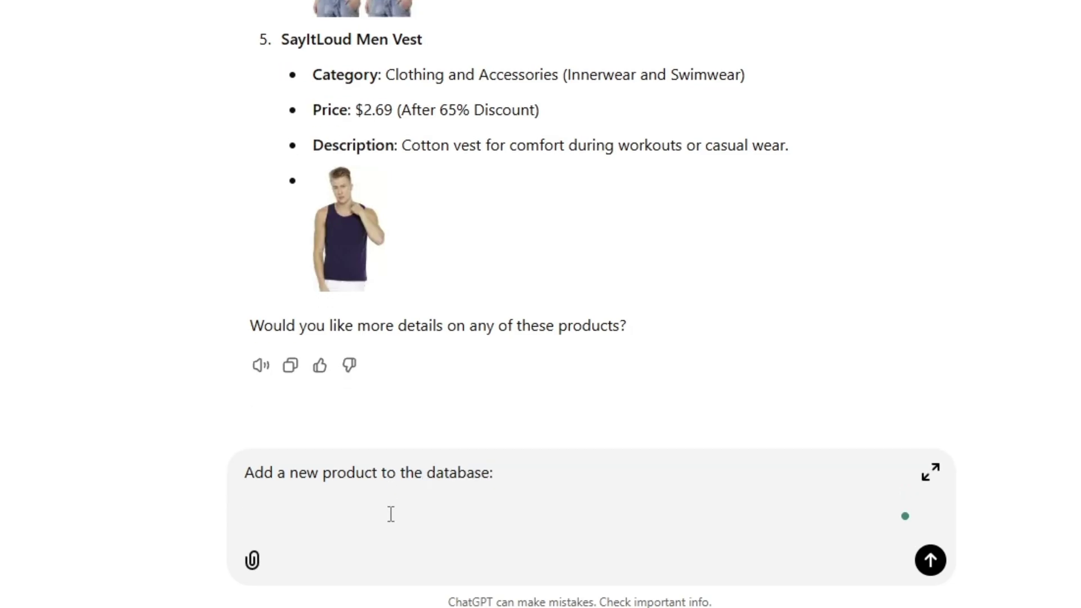
key(Return)
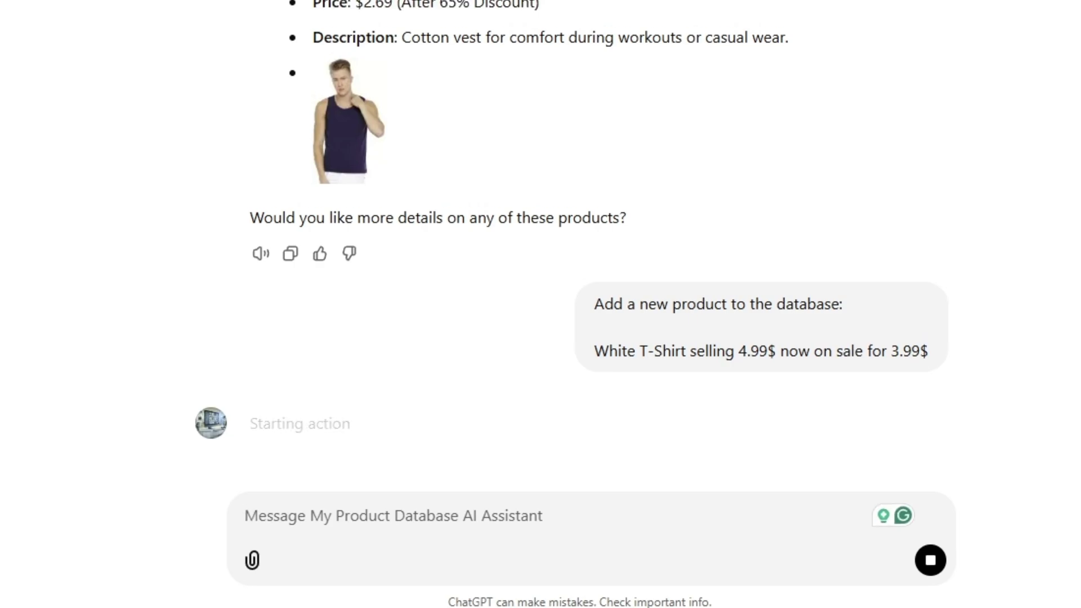
click(255, 340)
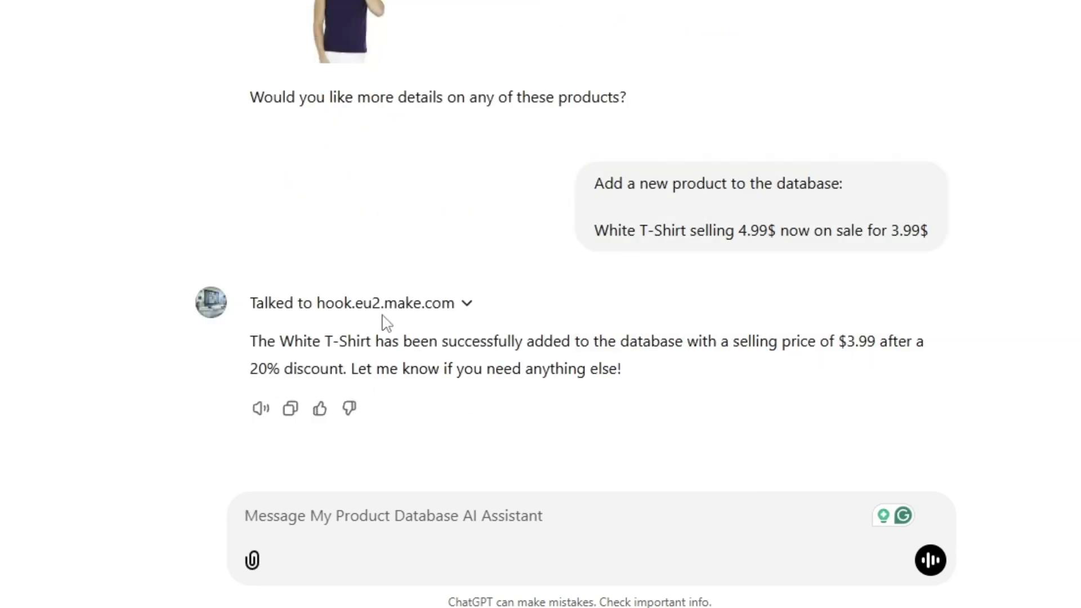
Step: Jump to the bottom of the Product DB sheet, landing on the Lovely Bracelet title
mouse_move(627, 607)
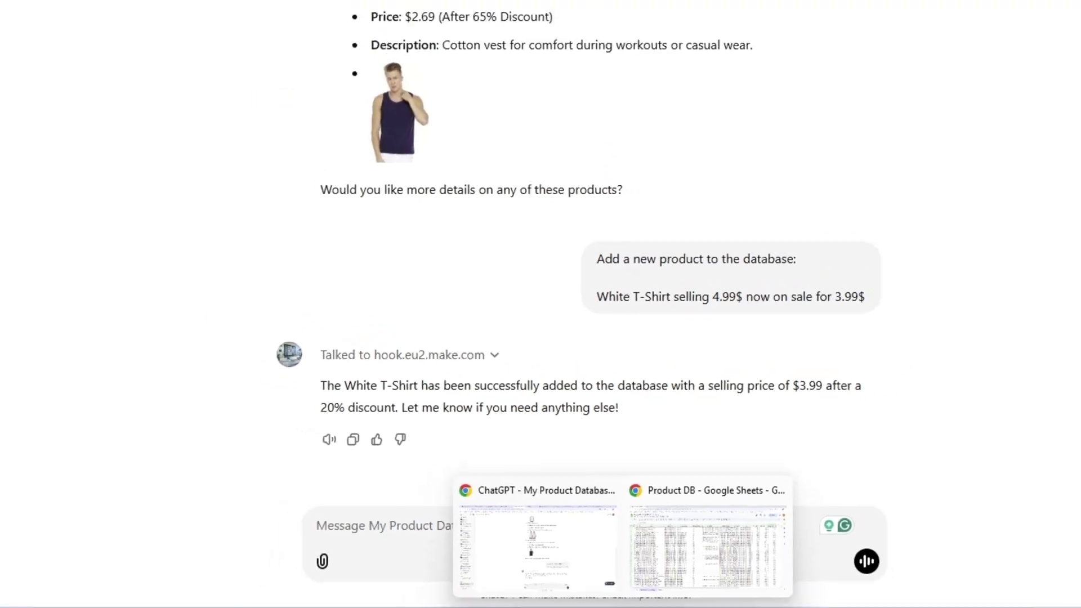
click(707, 543)
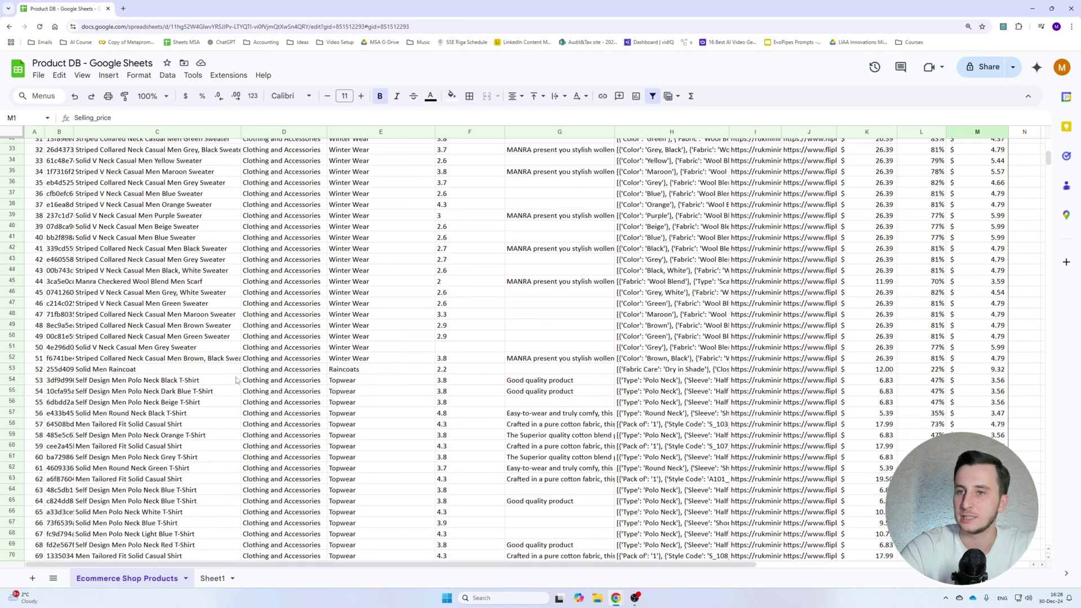
scroll(236, 381, down, 20)
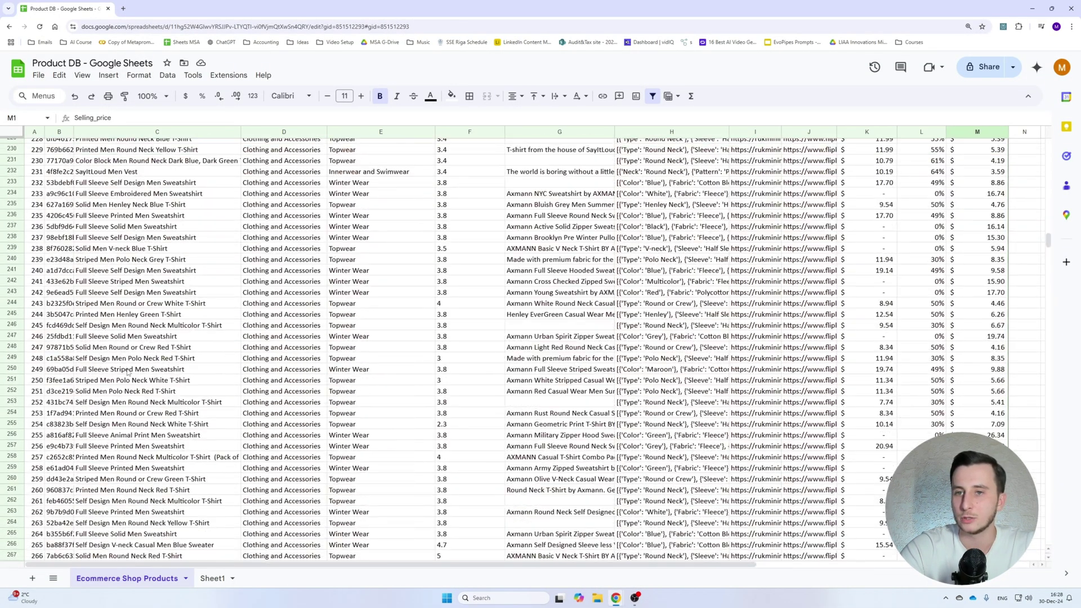
click(127, 372)
key(ctrl+Down)
key(Down)
key(Home)
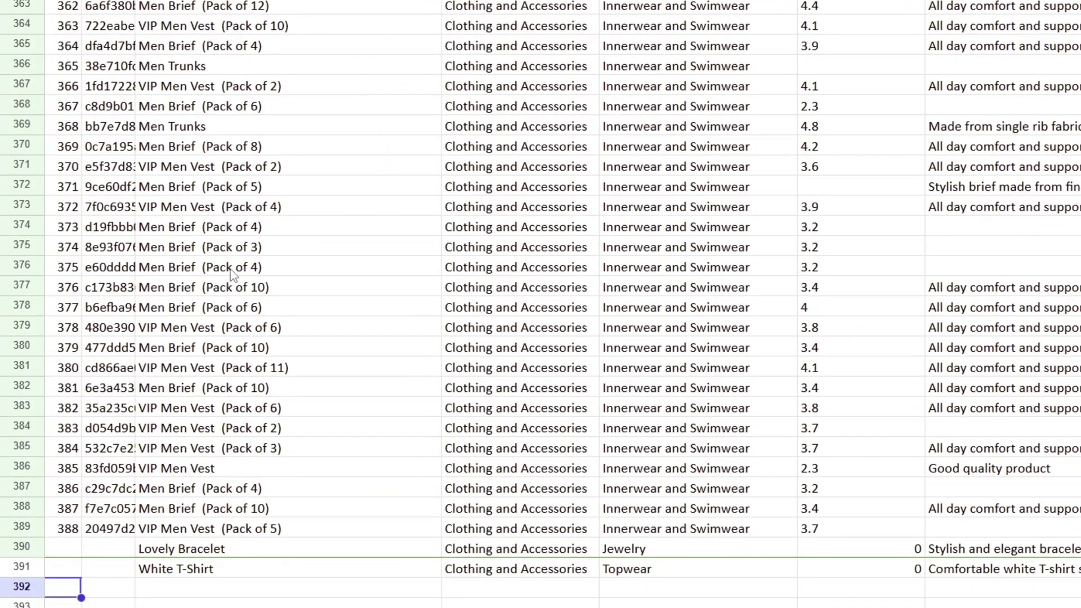
key(Up)
key(Right)
key(Up)
key(Right)
key(Right)
key(Left)
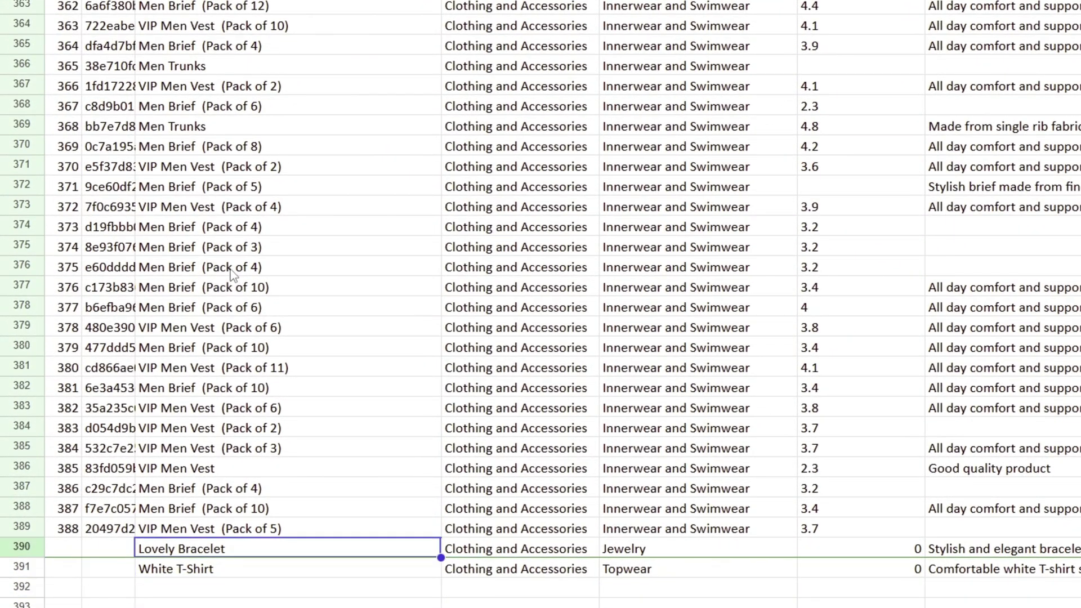
Step: Review the new White T-Shirt row's category, rating, description, URL and $4.99 price
key(Down)
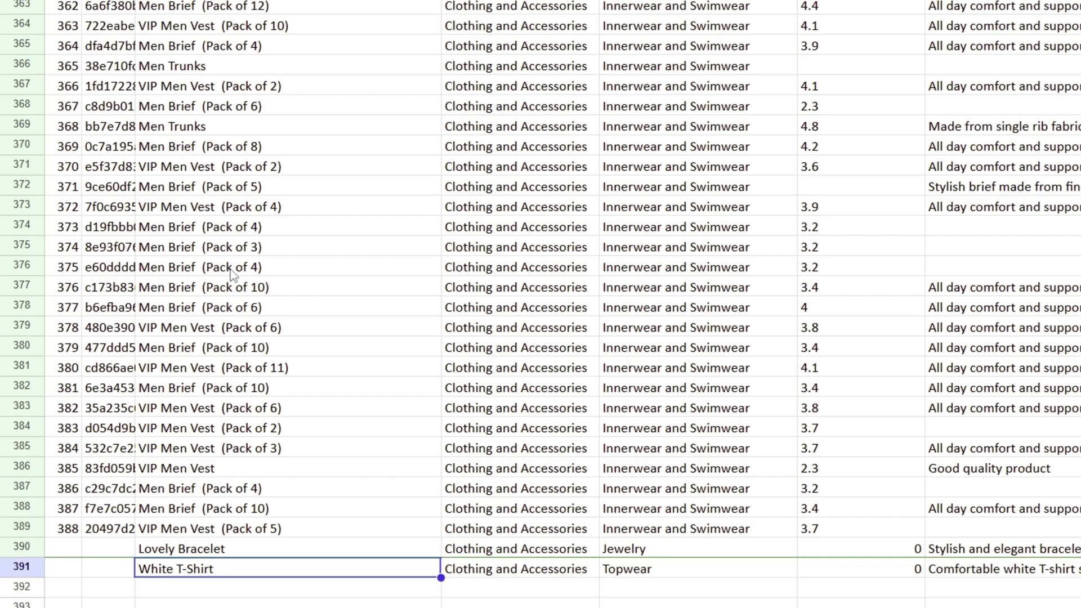
key(Right)
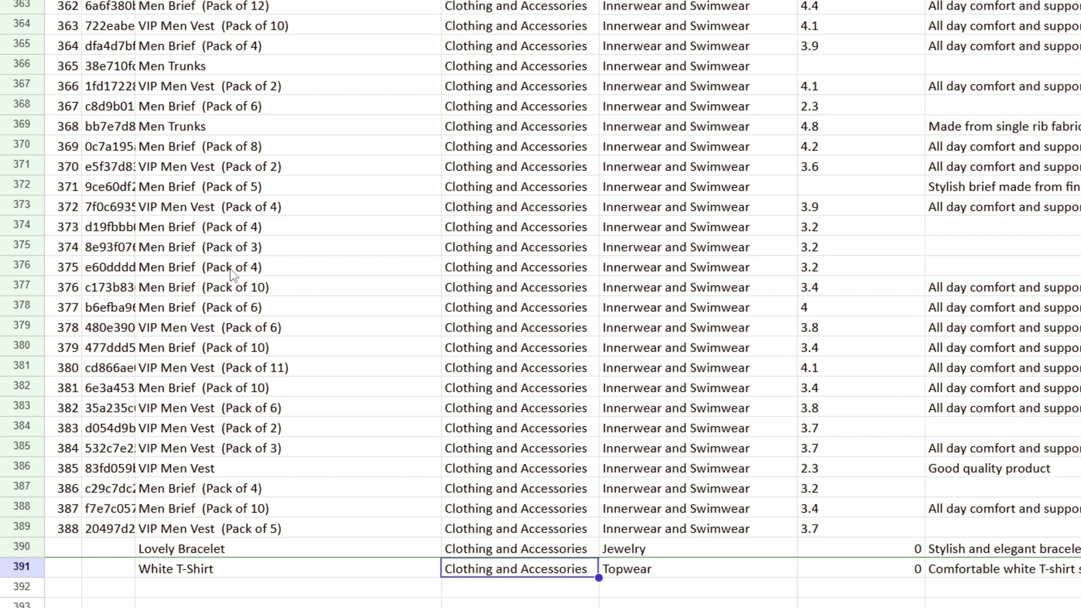
key(Right)
key(Right)
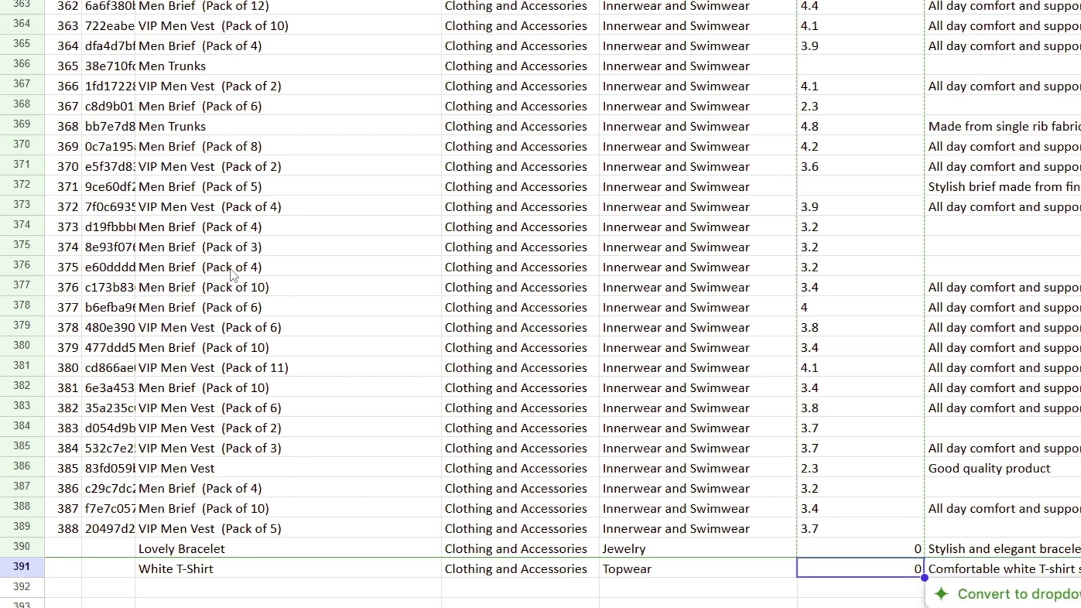
key(Right)
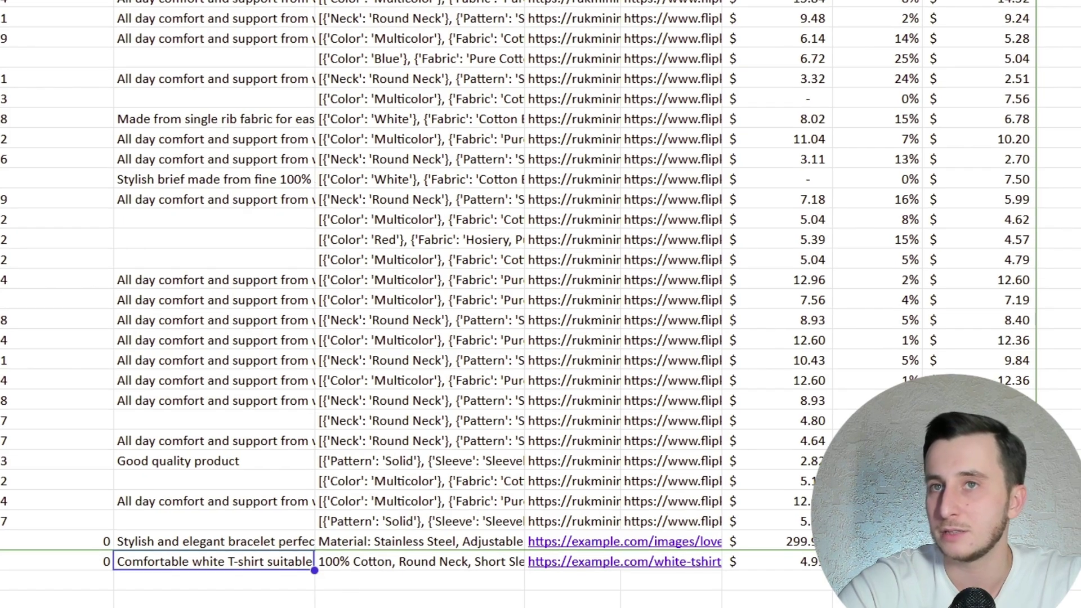
key(Right)
key(Right)
key(Right)
key(Right)
key(Left)
key(Left)
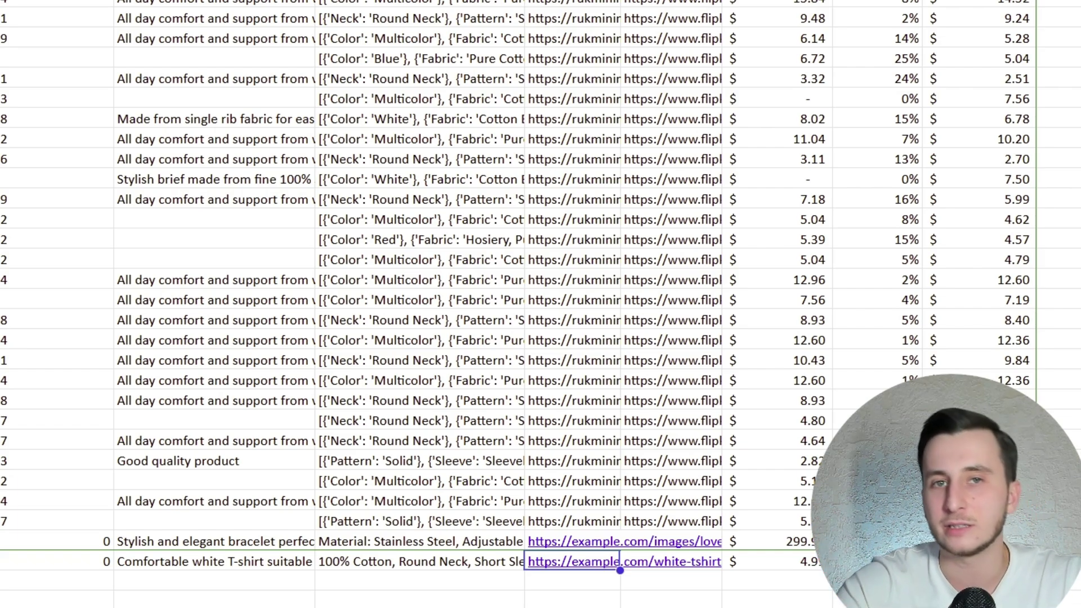
key(Right)
key(Right)
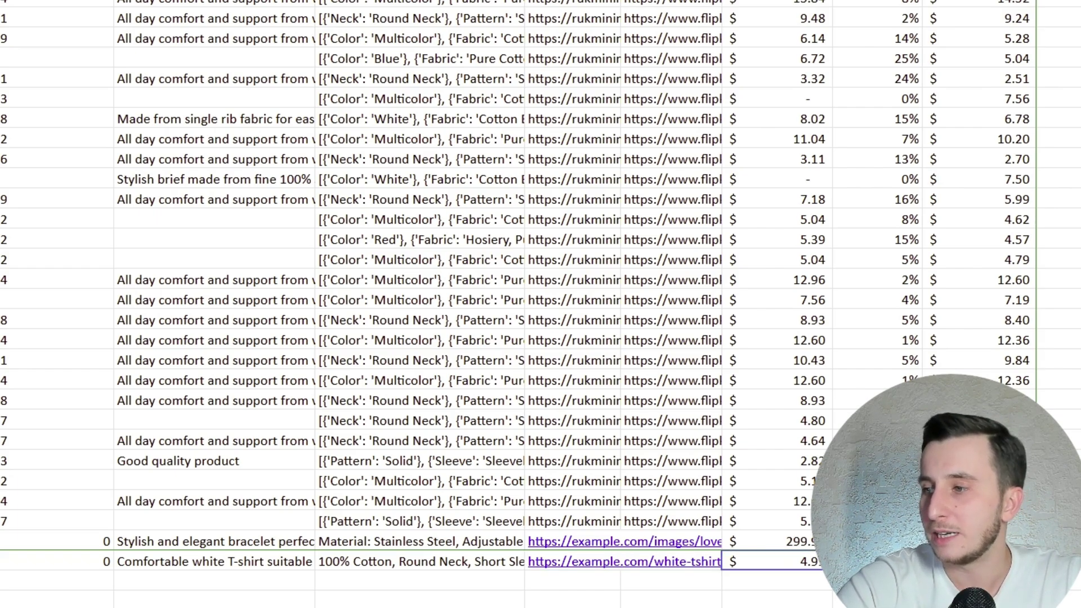
key(Right)
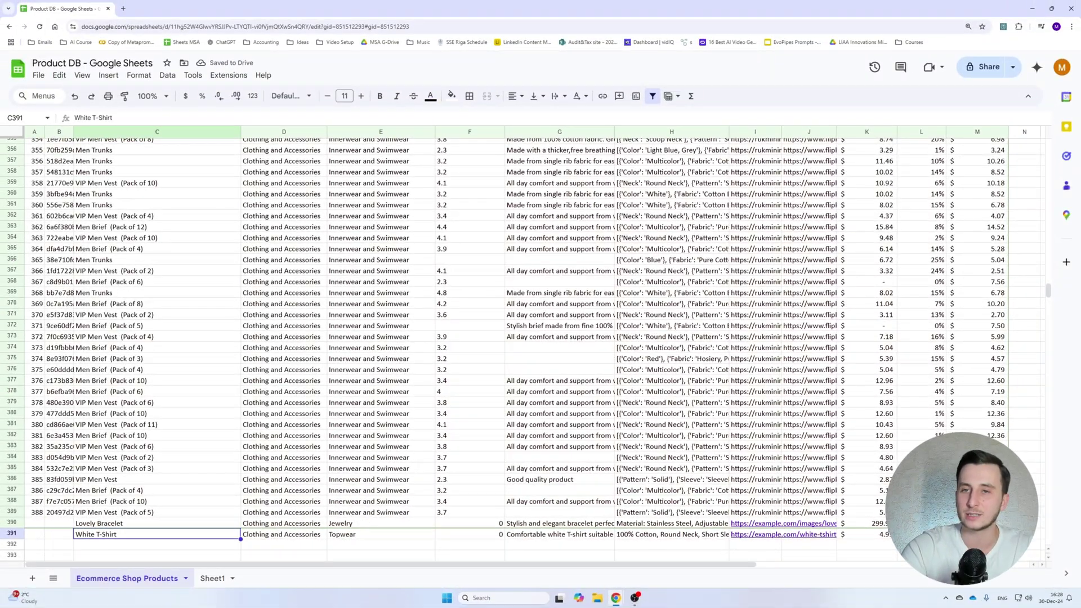
Step: Return to the top of the sheet and select the row 10 tie's product id
key(Left)
key(ctrl+Up)
key(ctrl+Up)
key(Down)
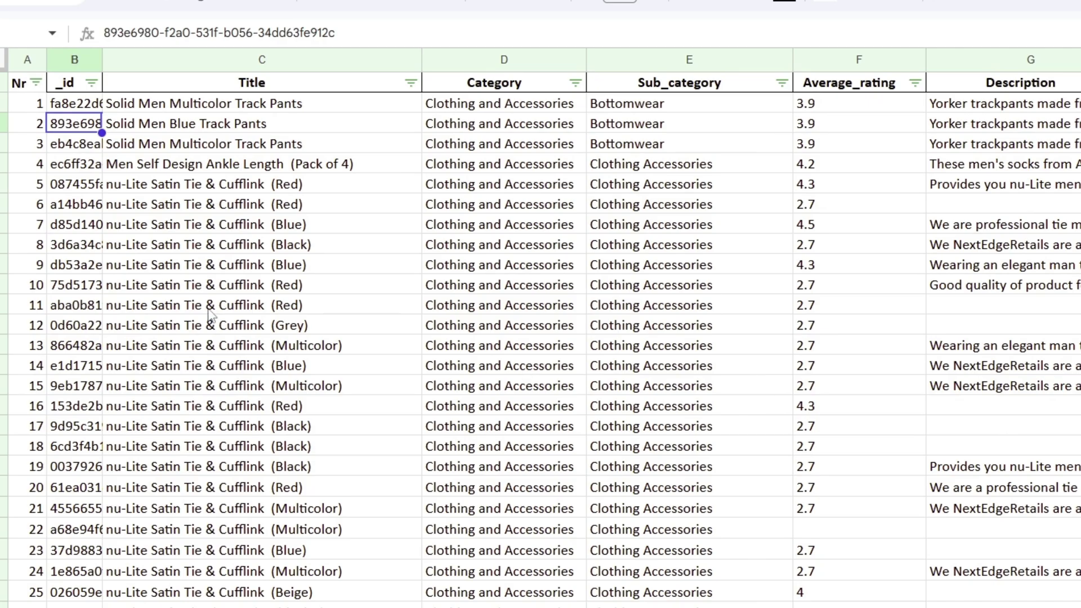
click(71, 277)
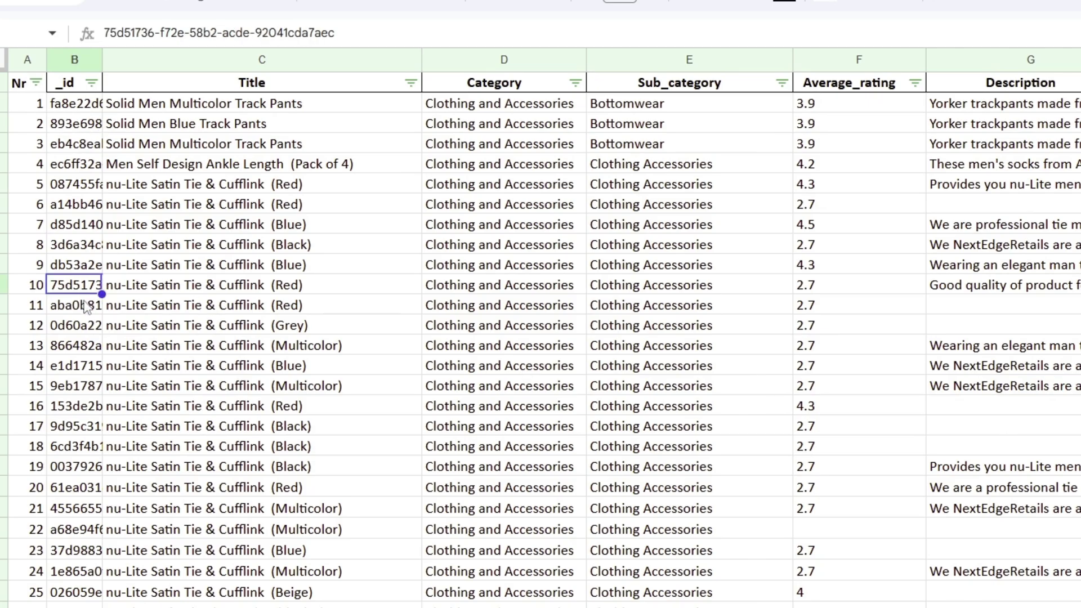
click(832, 286)
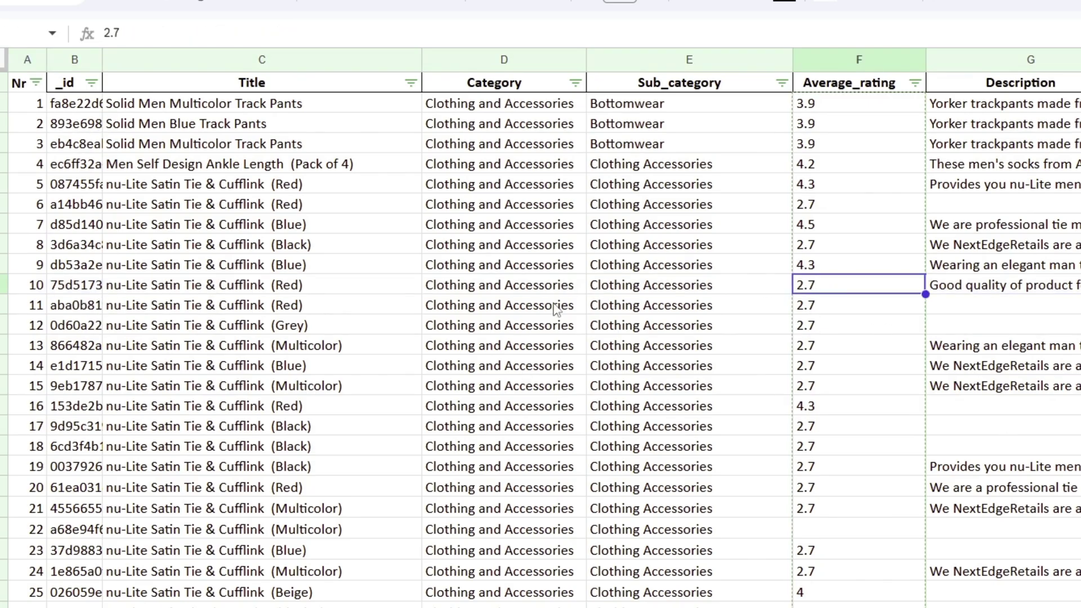
click(93, 287)
Step: Ask the assistant to set the copied product id's rating to 5.0 and approve the webhook call
triple_click(407, 34)
key(ctrl+c)
key(alt+Tab)
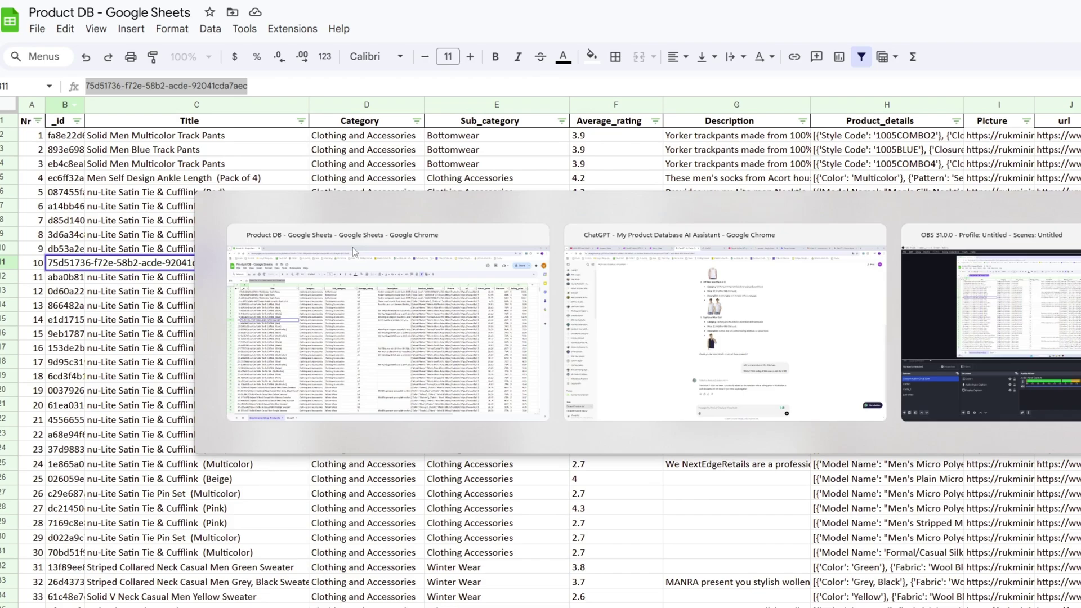
text(U)
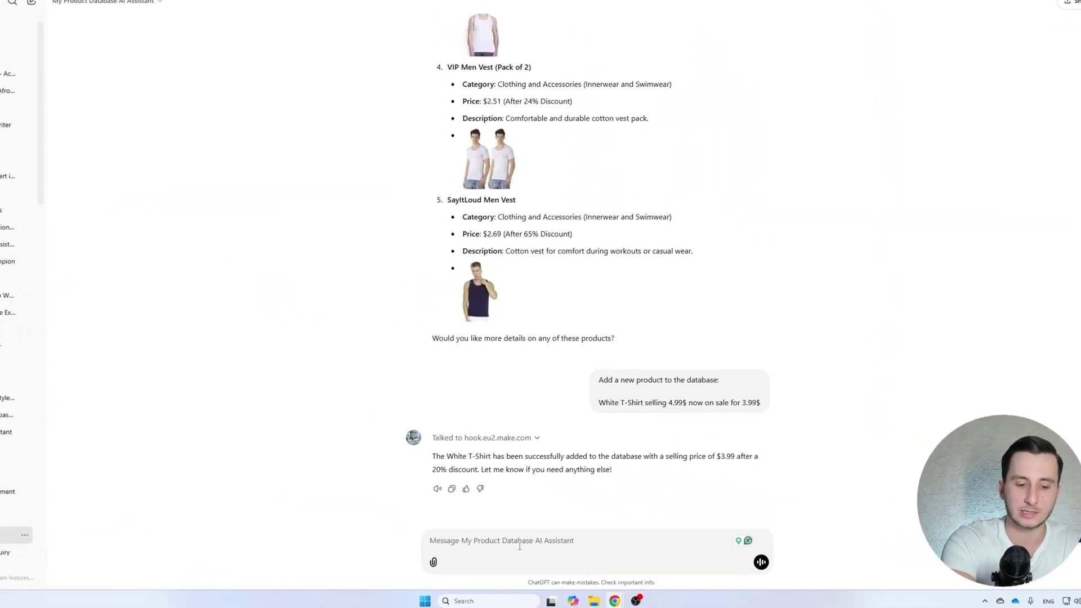
text(pdate the rar)
text(ing of this product to 5.0)
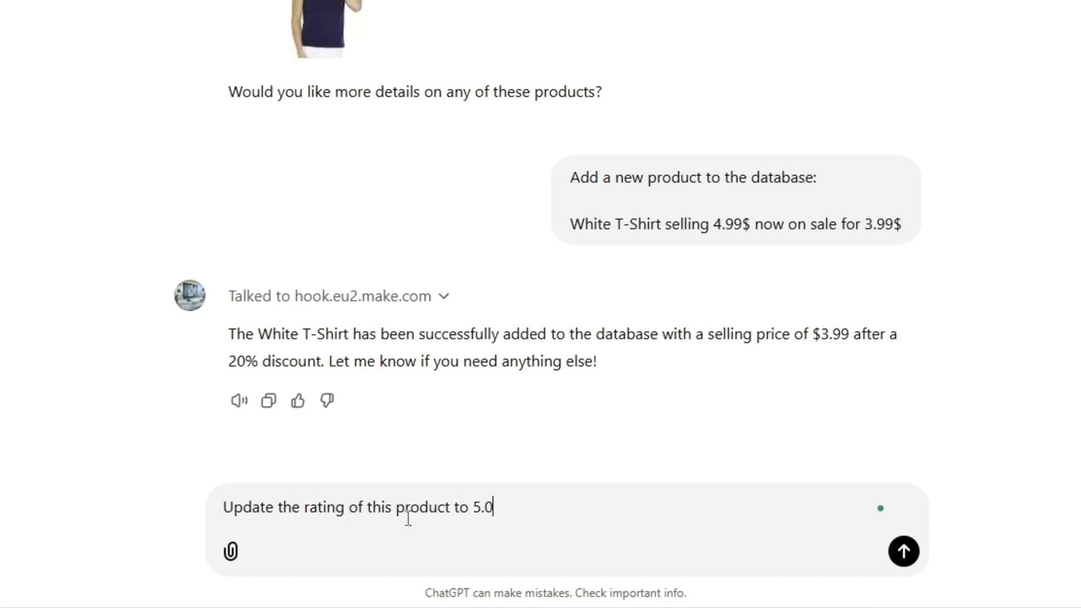
text(:)
key(ctrl+v)
key(ctrl+Left)
key(ctrl+Left)
key(ctrl+Left)
key(ctrl+Left)
key(ctrl+Left)
key(ctrl+Left)
key(ctrl+Left)
key(ctrl+Left)
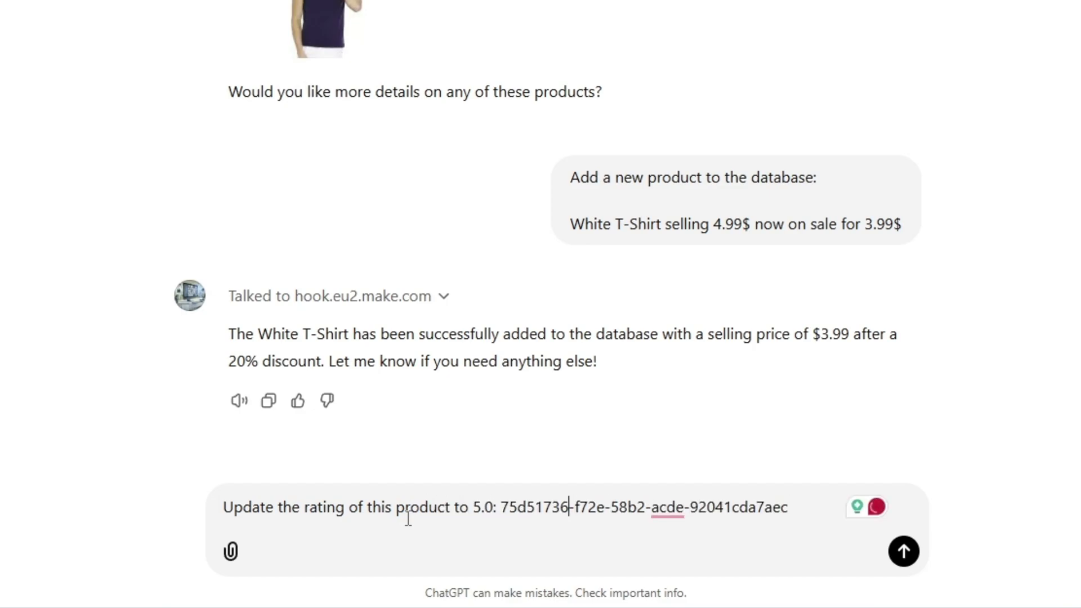
key(Right)
key(shift+Return)
key(shift+Return)
key(Delete)
text(product )
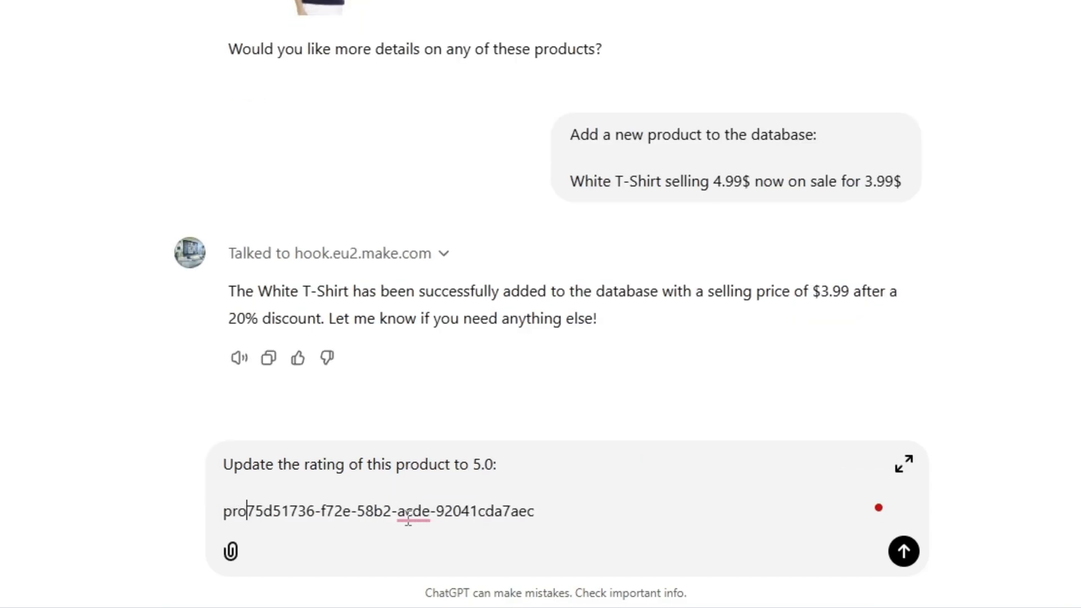
text(id:)
key(Return)
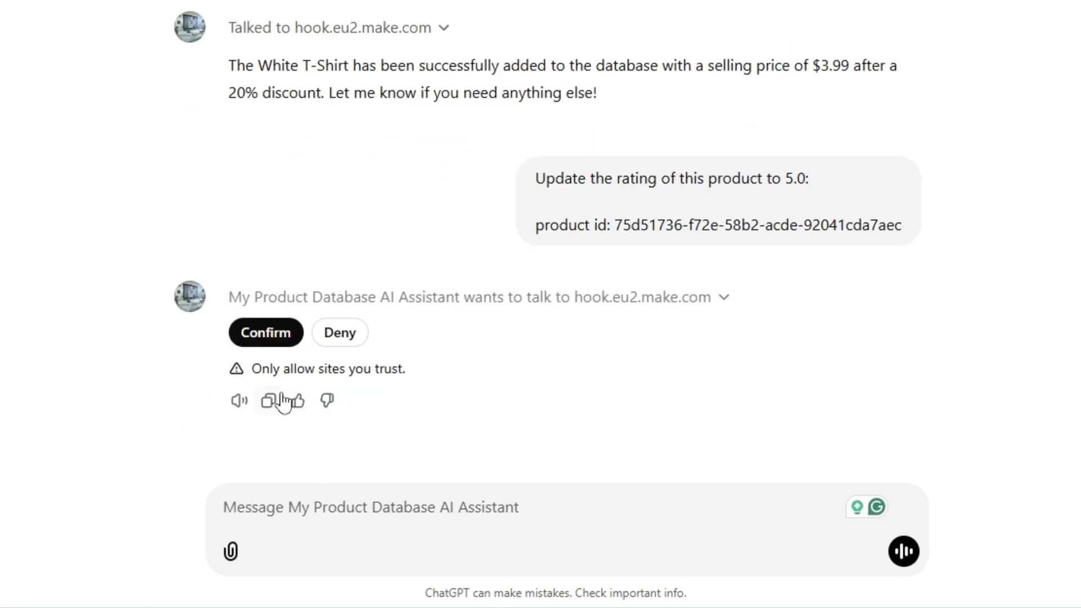
click(266, 333)
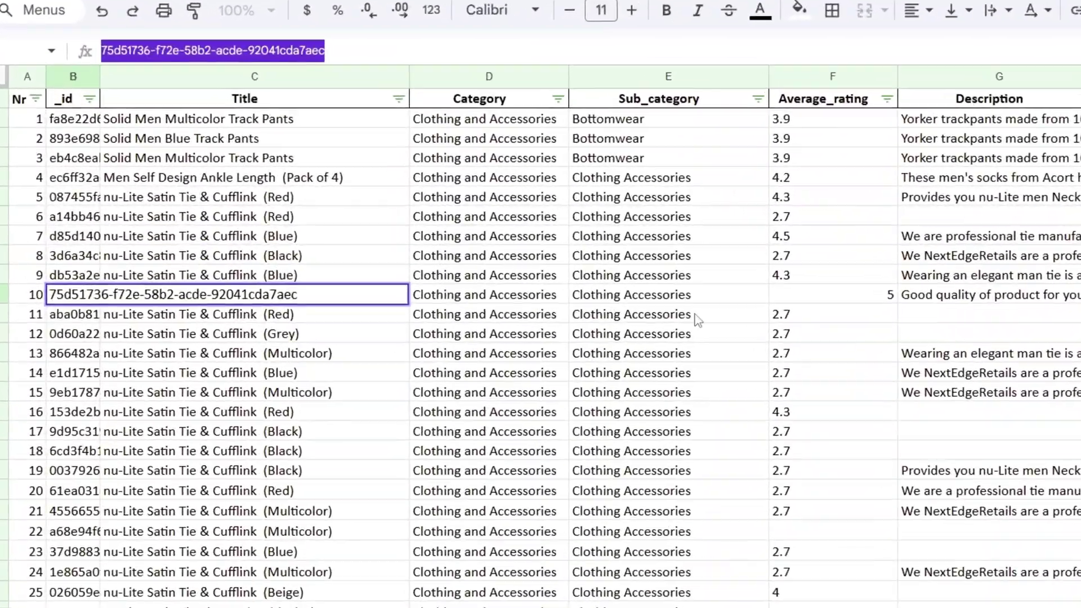
Step: Check in the Product DB sheet that row 10's Average_rating cell F10 reads 5
click(480, 244)
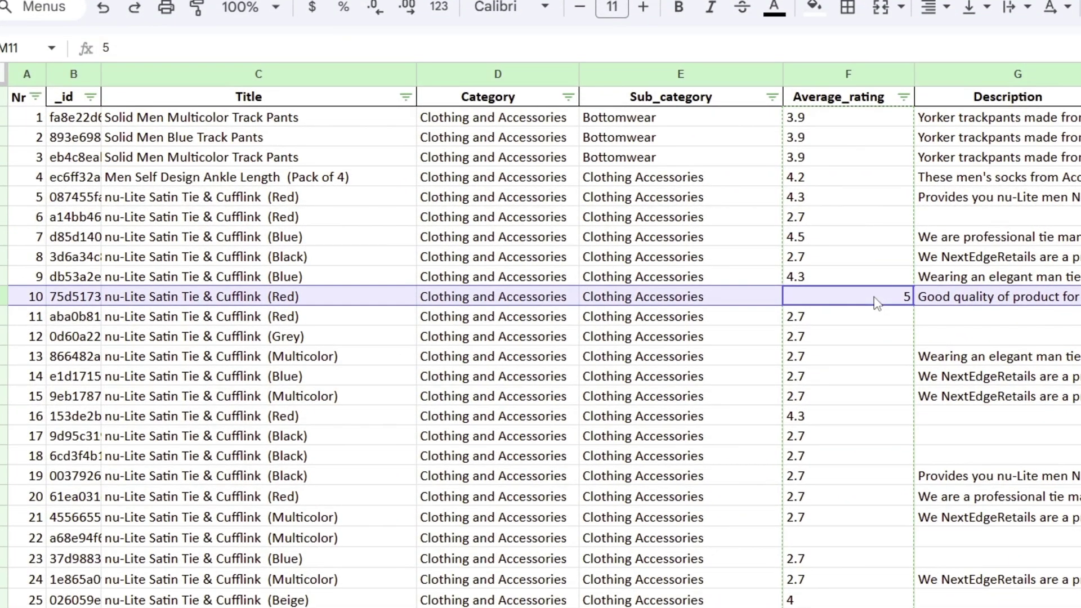
key(Left)
key(Left)
key(Left)
key(Left)
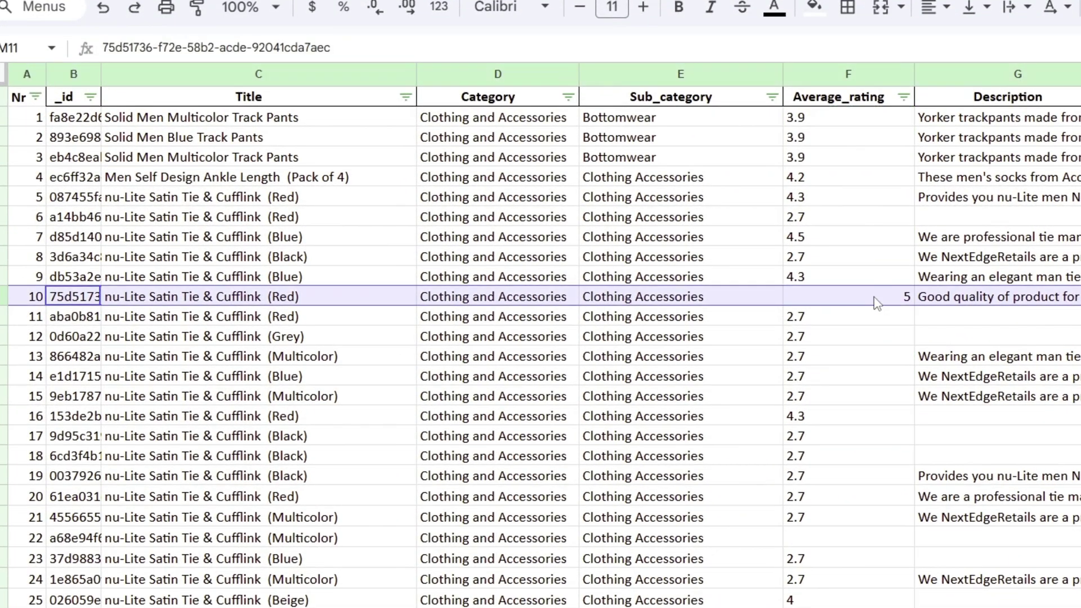
click(876, 303)
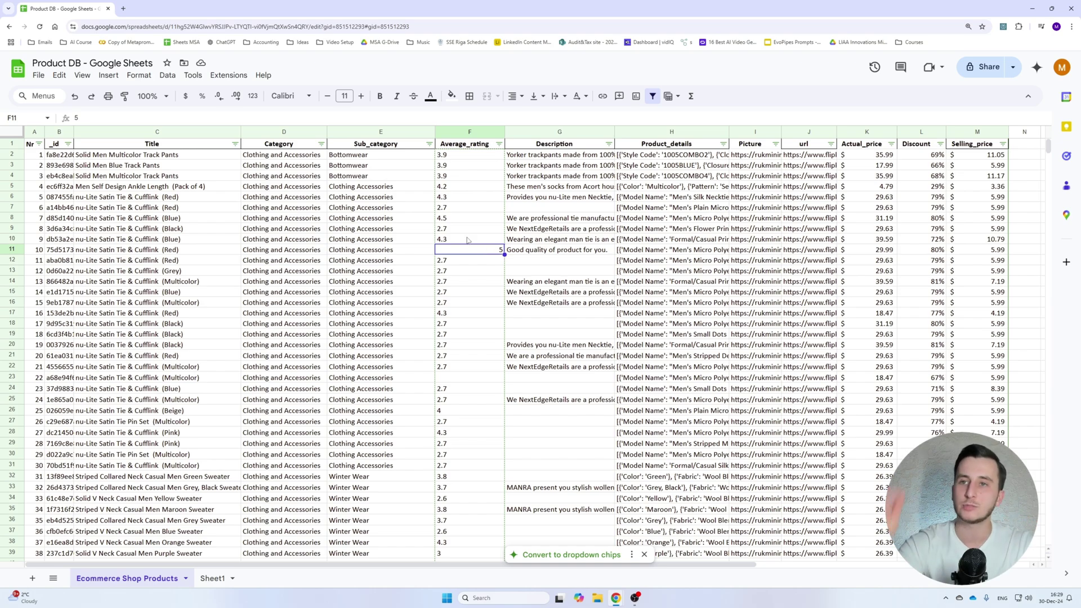
click(463, 243)
click(477, 252)
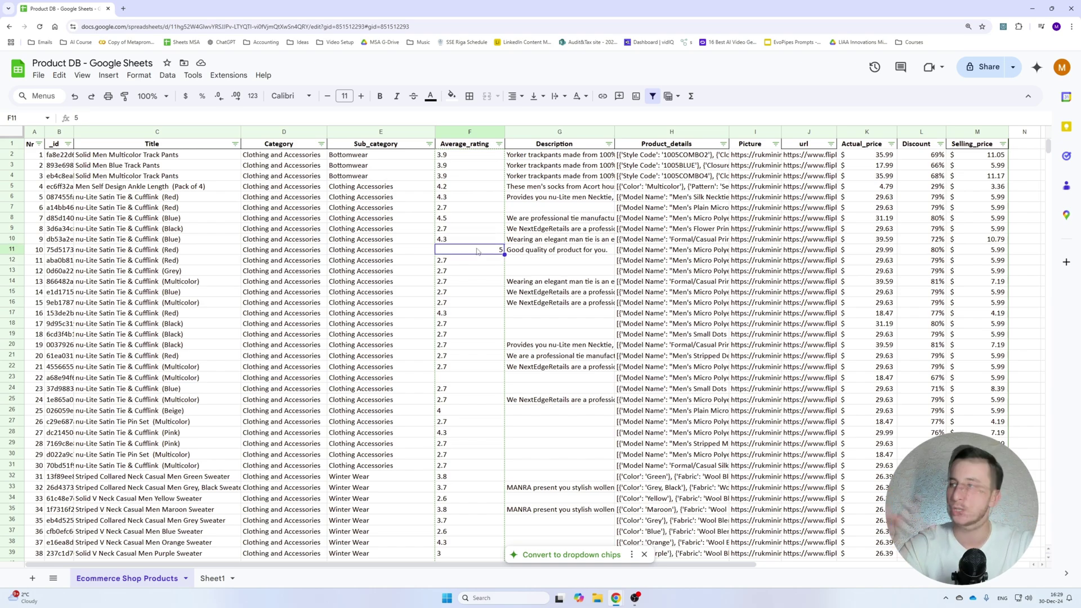